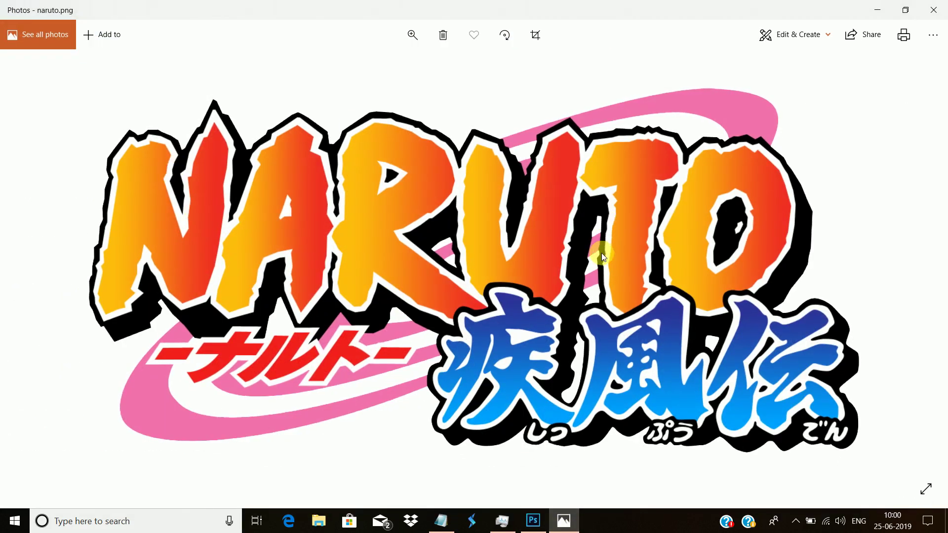
Step: Minimize the reference image, highlight the "So, Let's get Started" line in the notes, and switch to Photoshop
click(877, 10)
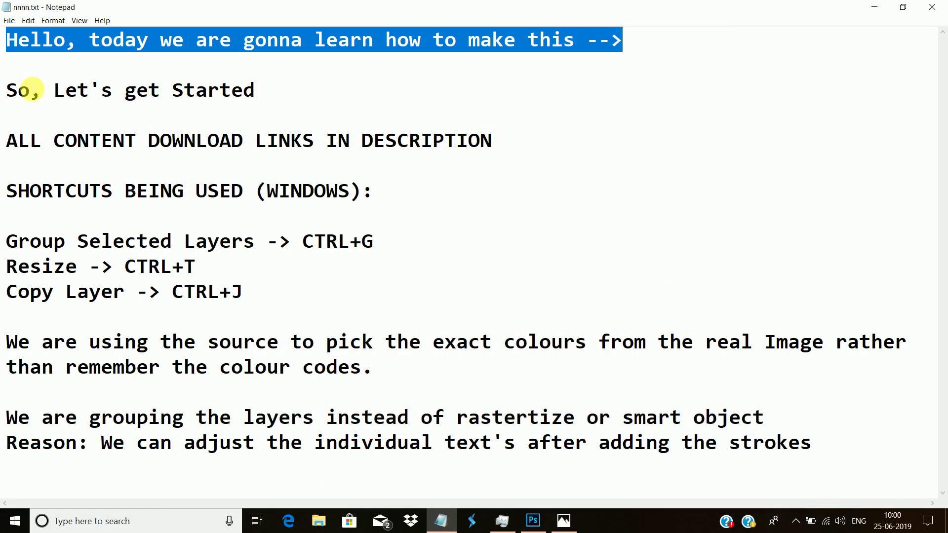
drag(7, 101, 275, 97)
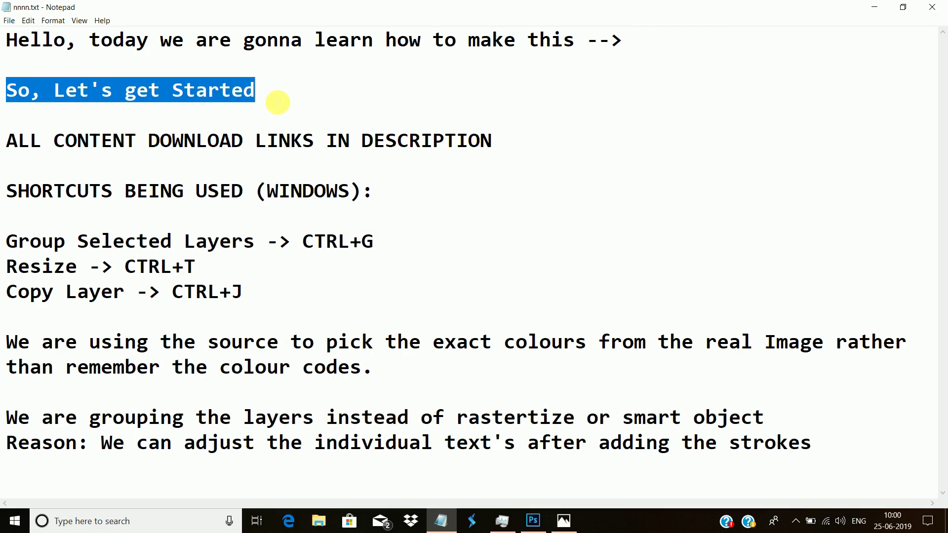
click(533, 520)
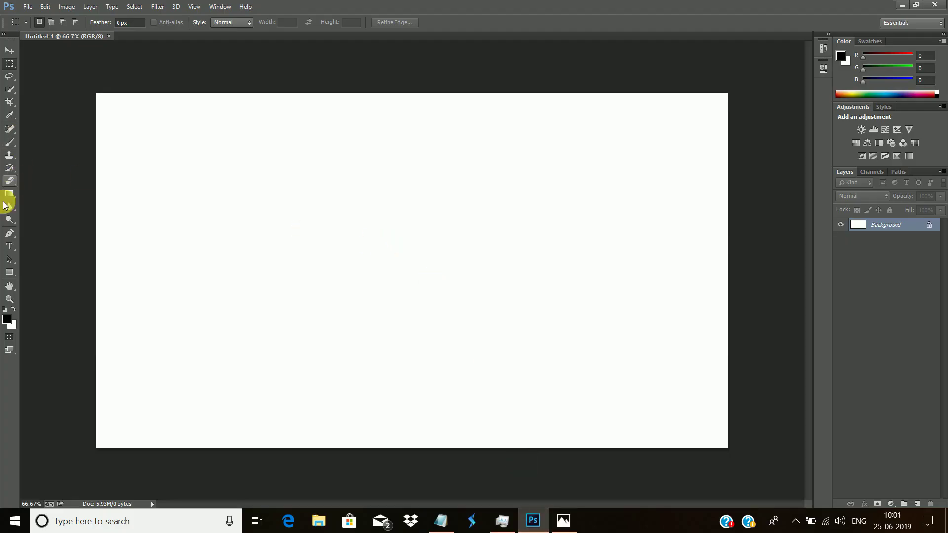
Step: Add the text "R" to the blank canvas and set its font size to 200 pt
click(10, 246)
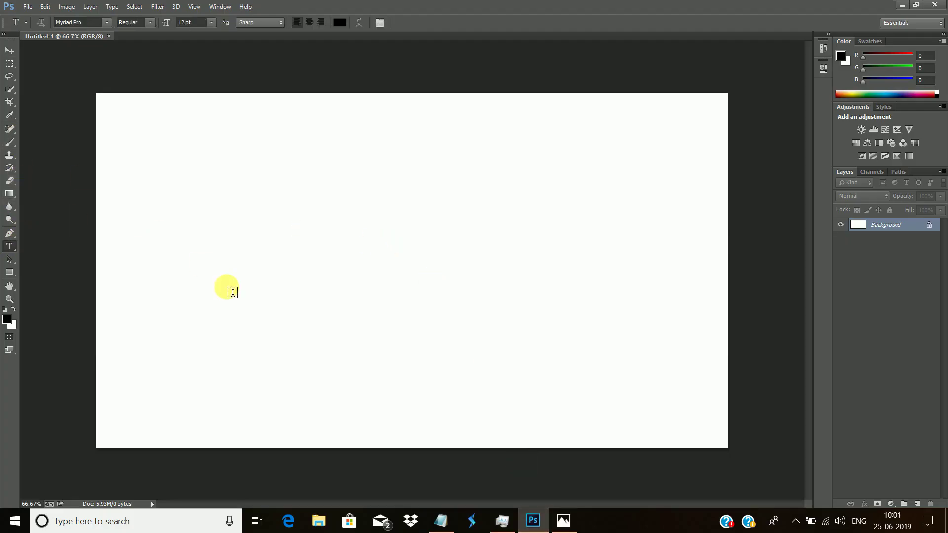
click(278, 267)
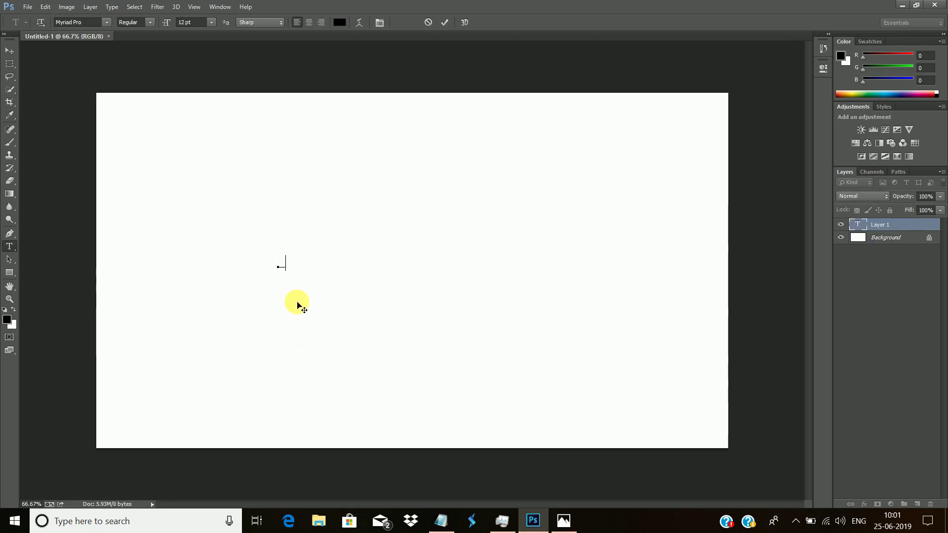
drag(290, 266, 258, 256)
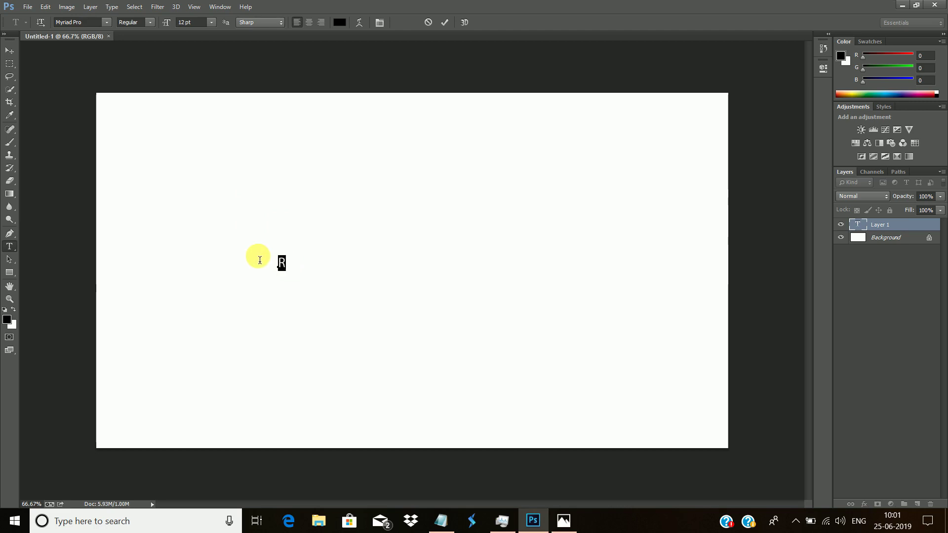
drag(183, 22, 133, 19)
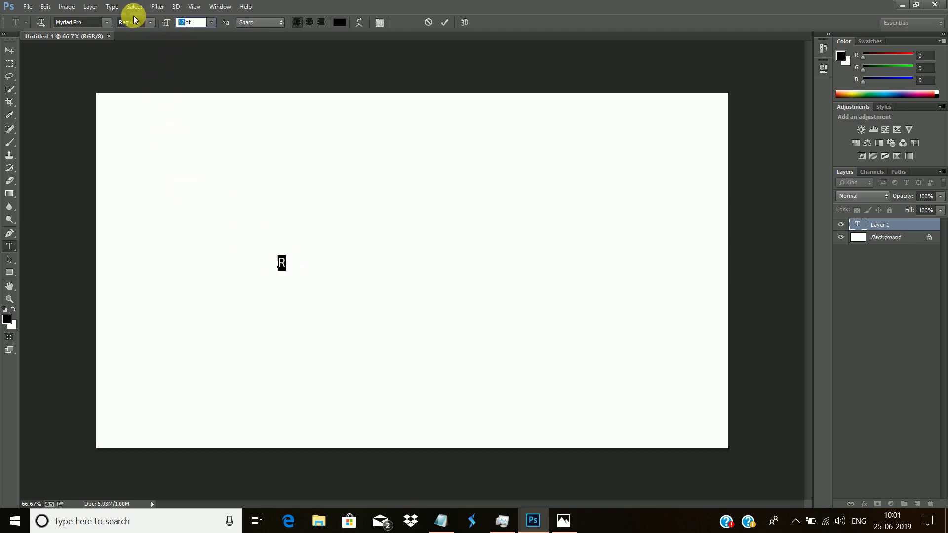
text(200)
key(Return)
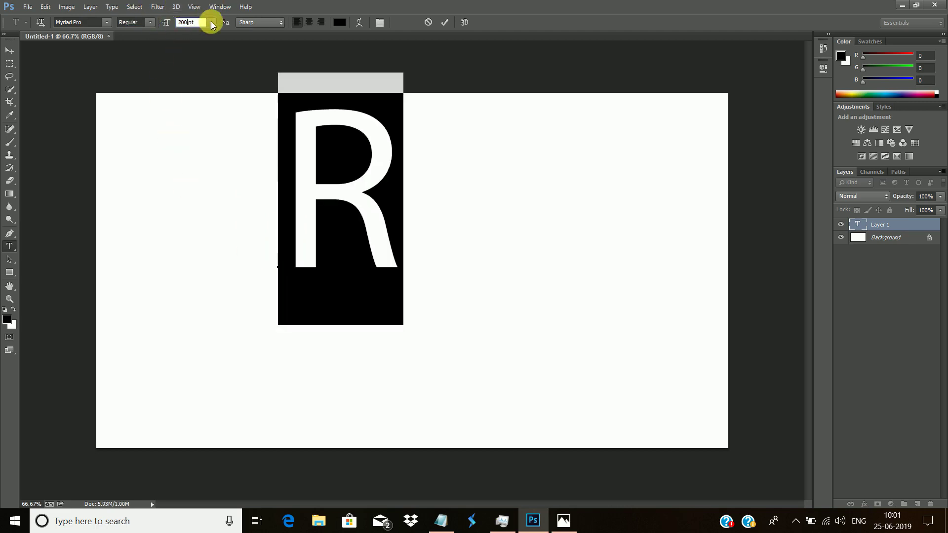
Step: Change the R's font to Ninja Naruto and move the letter down so it sits fully on the canvas
click(108, 21)
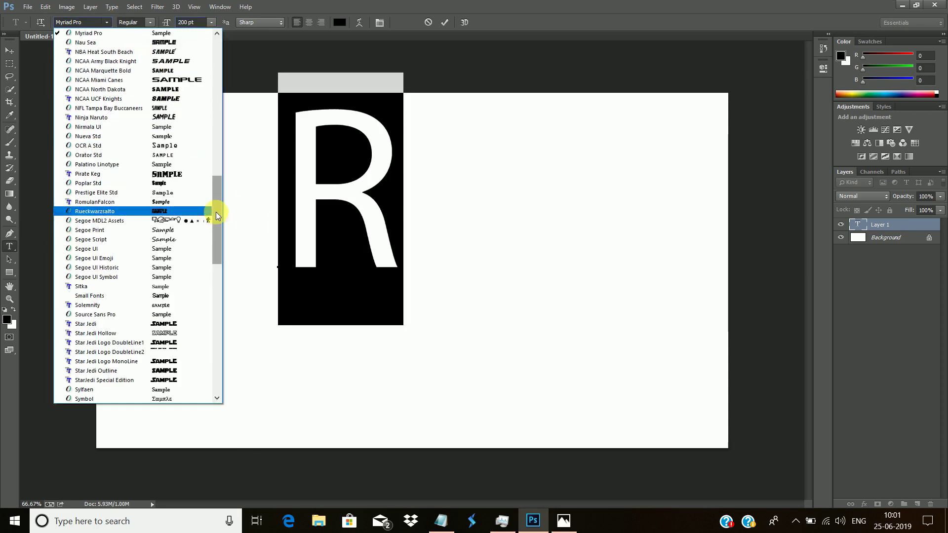
drag(216, 212, 213, 165)
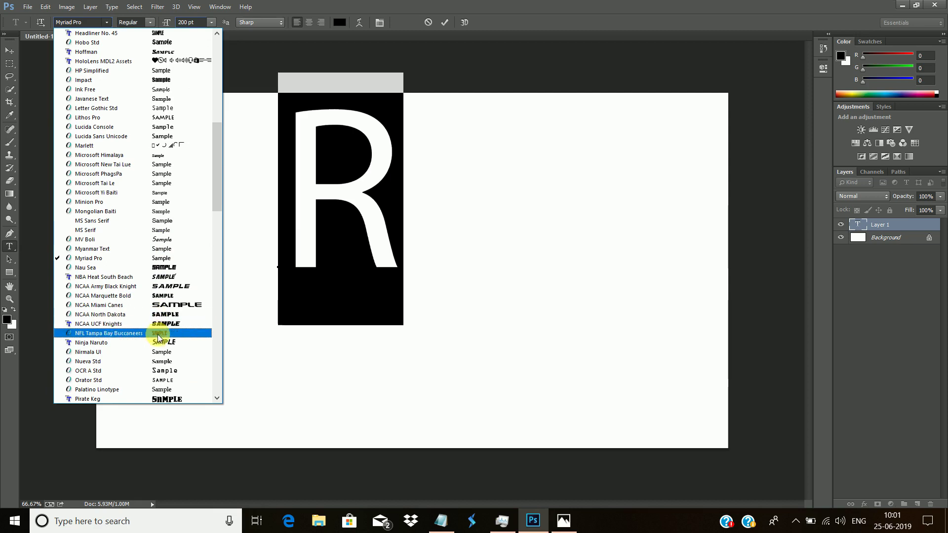
click(158, 344)
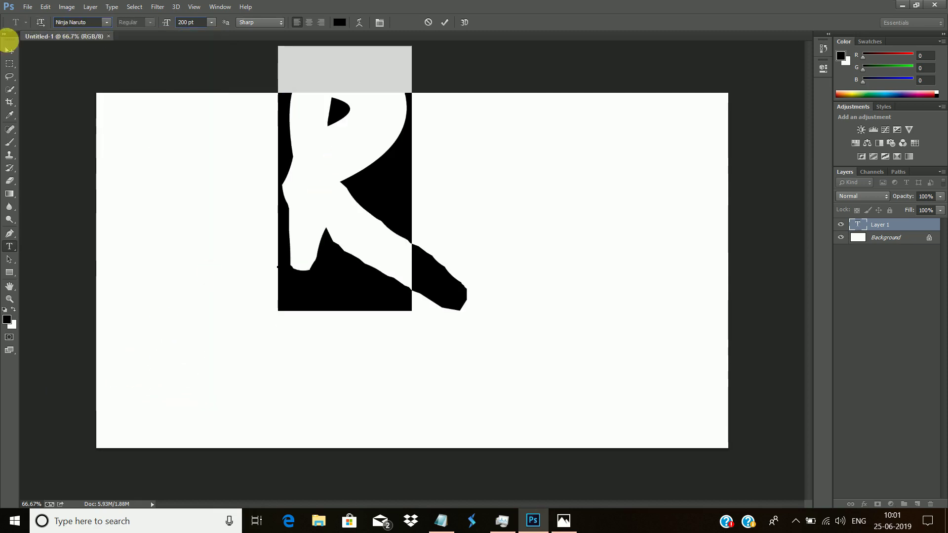
click(10, 51)
drag(332, 185, 257, 294)
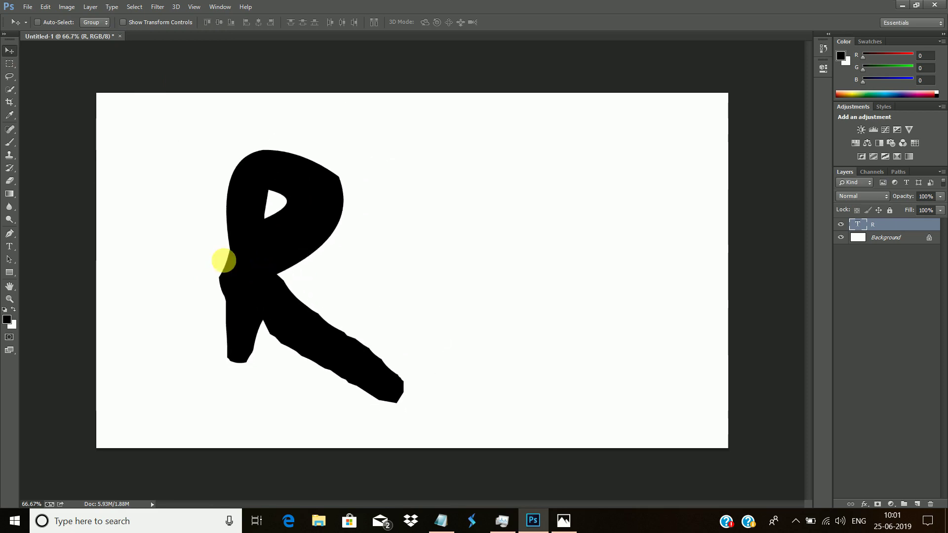
Step: Set the R's font size to 150 pt
click(10, 246)
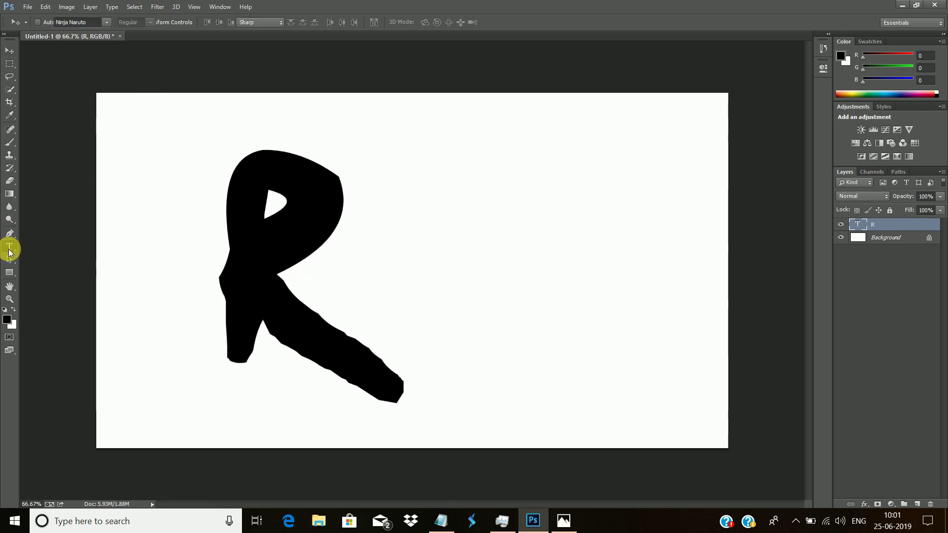
click(249, 237)
click(291, 247)
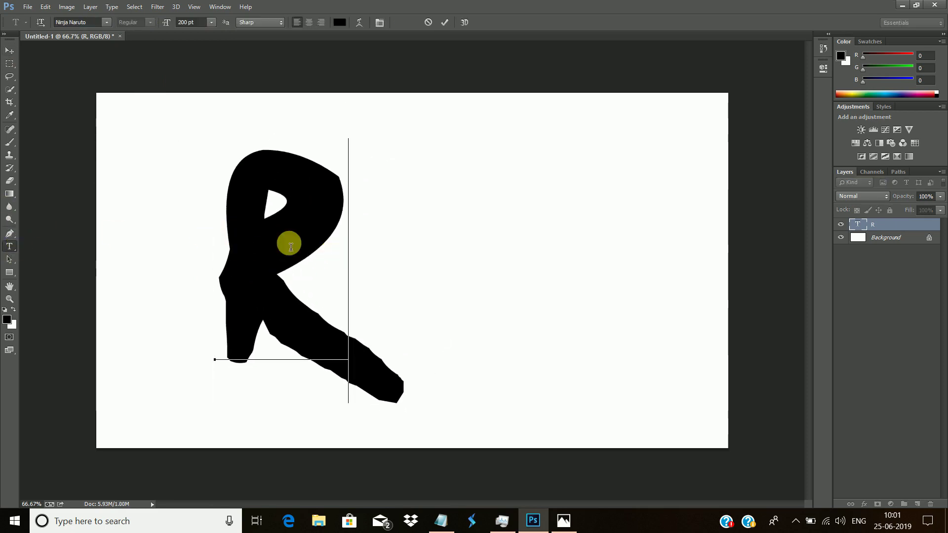
key(ctrl+a)
drag(182, 24, 168, 23)
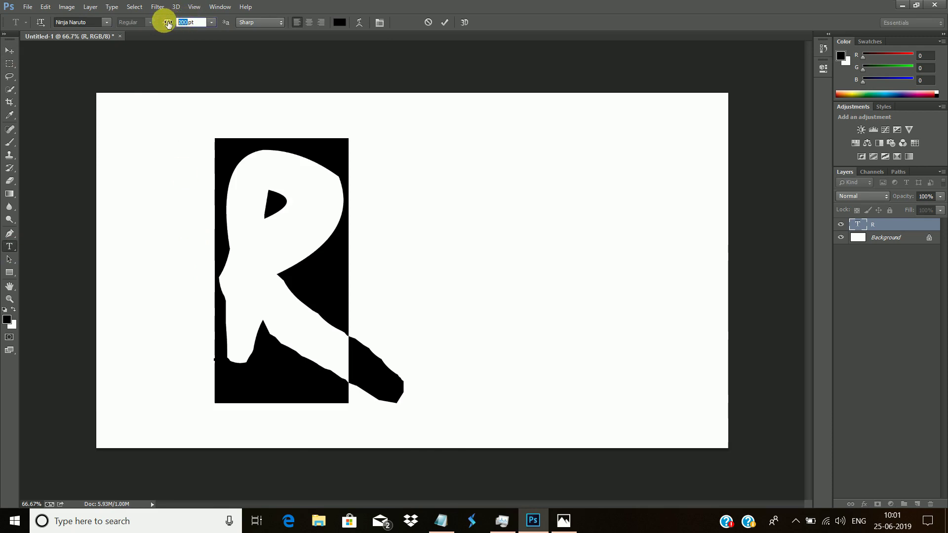
text(150)
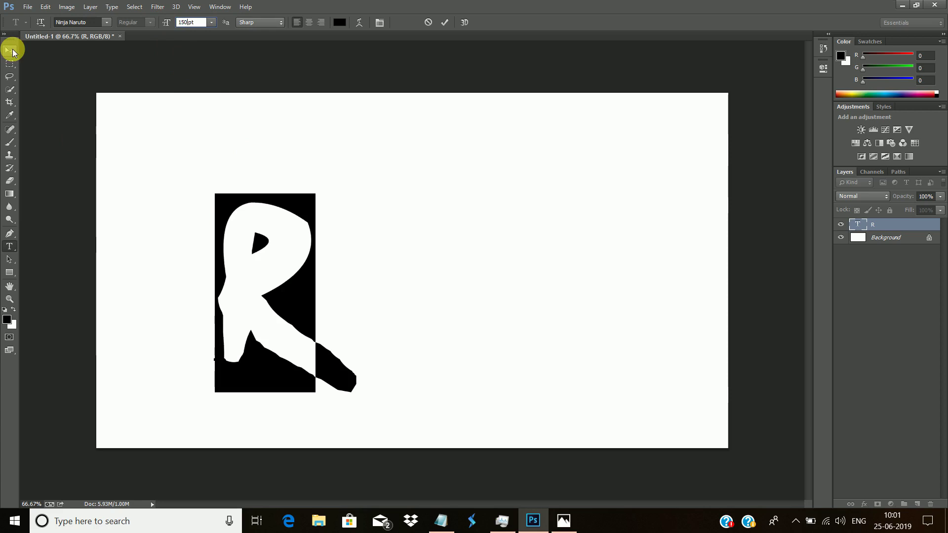
Step: Set the R's font size to 120 pt and move the letter up on the canvas
click(269, 291)
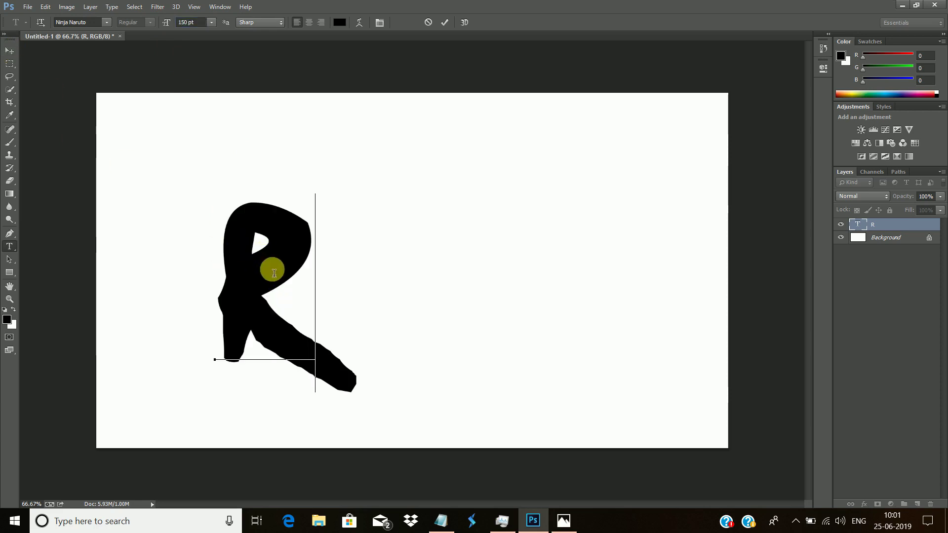
drag(217, 269, 373, 272)
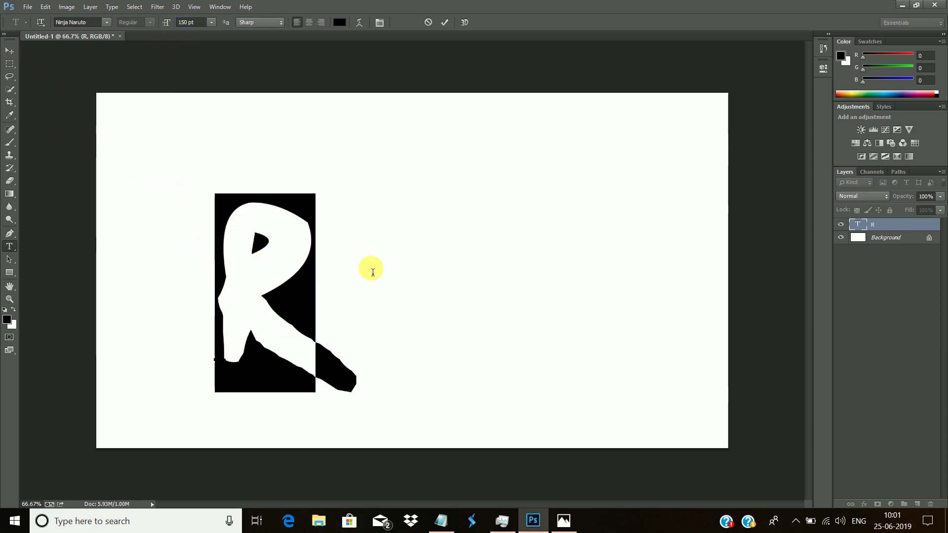
click(211, 22)
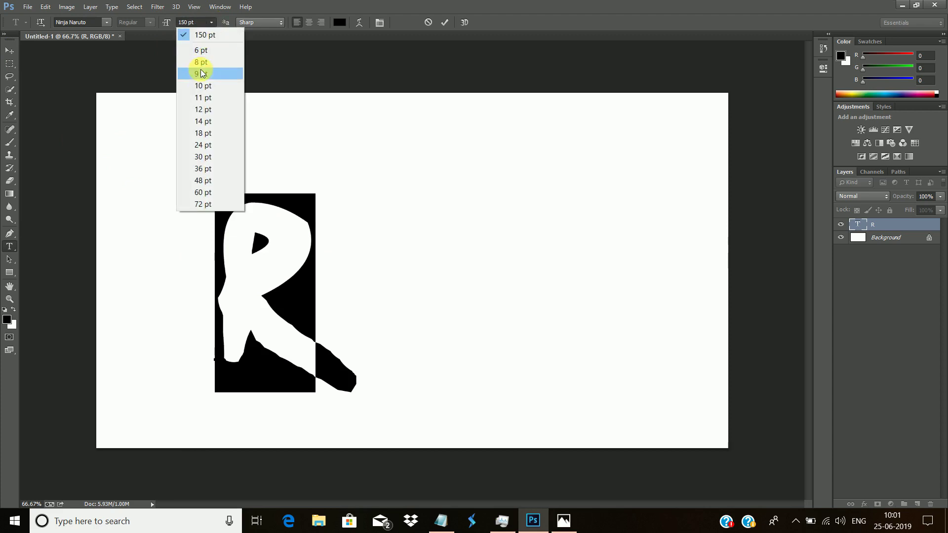
click(191, 24)
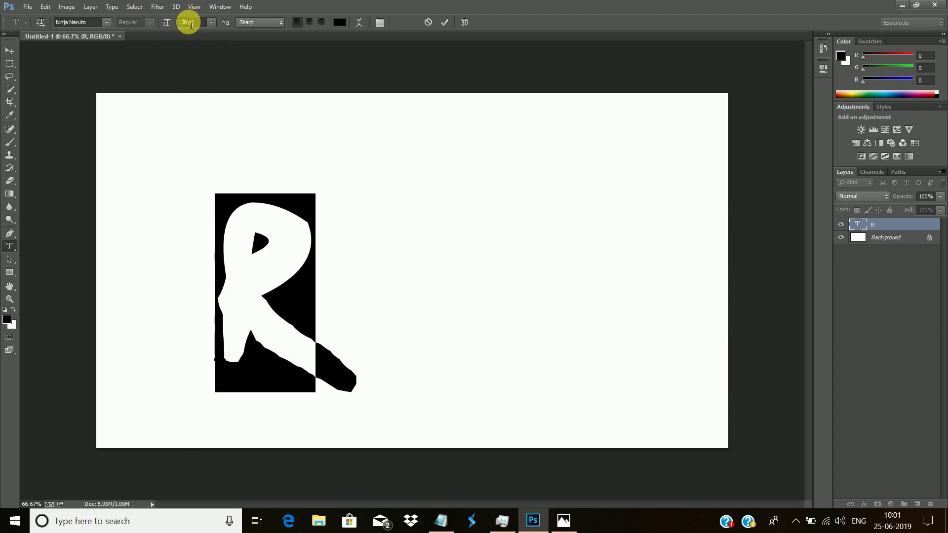
text(120)
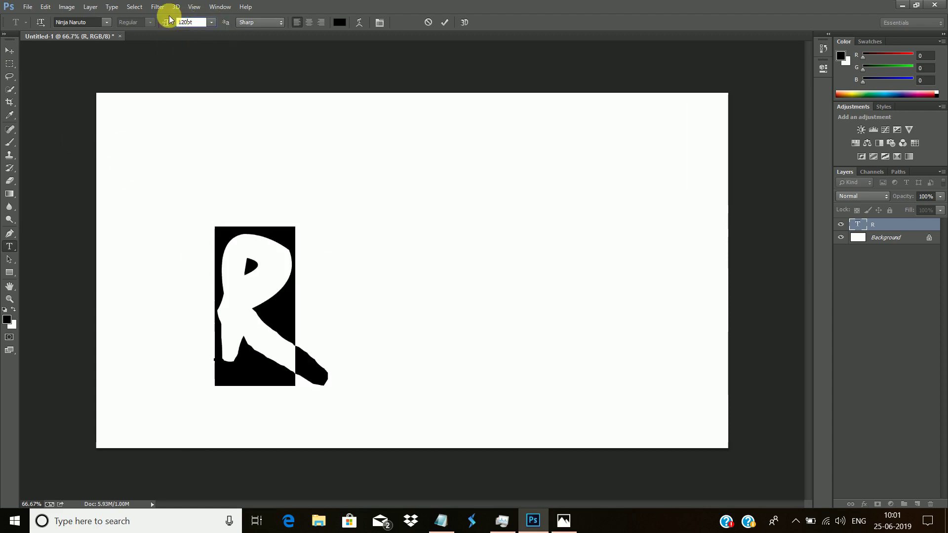
click(10, 50)
drag(254, 284, 257, 267)
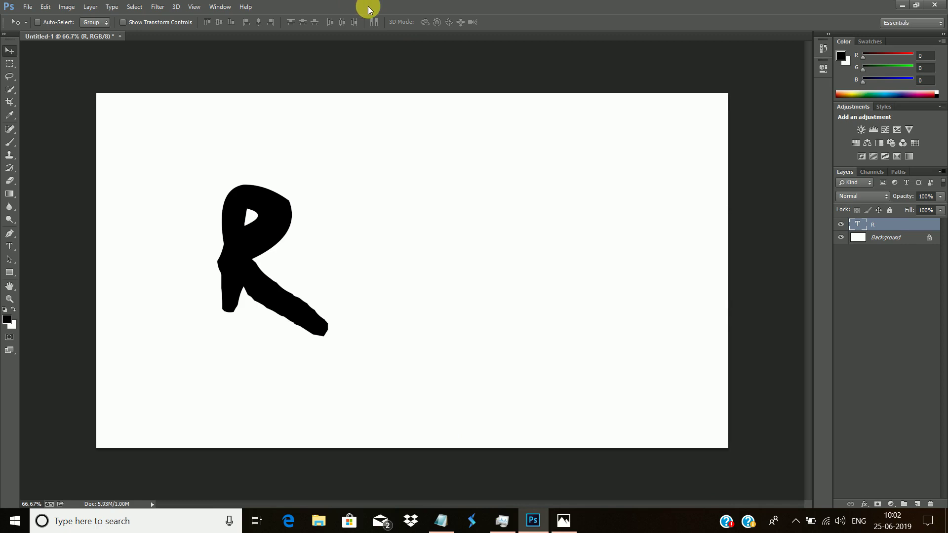
Step: Place naruto.png from the desktop into the document and position the logo below the R, partly beyond the canvas's lower edge
drag(367, 10, 622, 69)
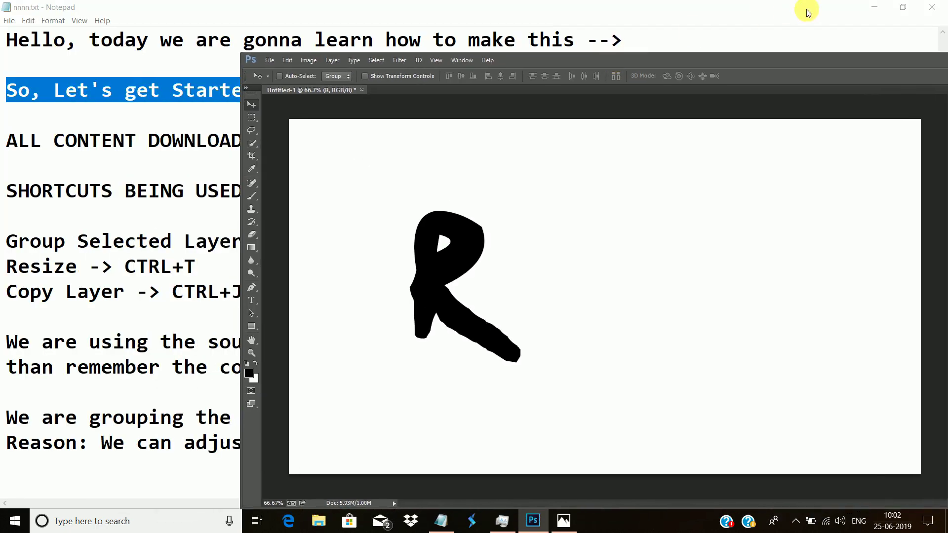
click(857, 7)
click(874, 7)
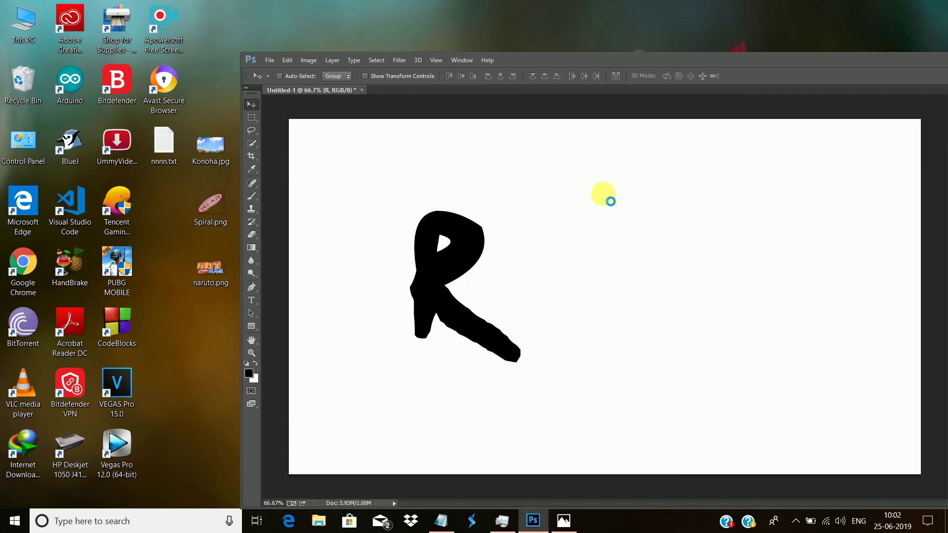
drag(611, 193, 610, 193)
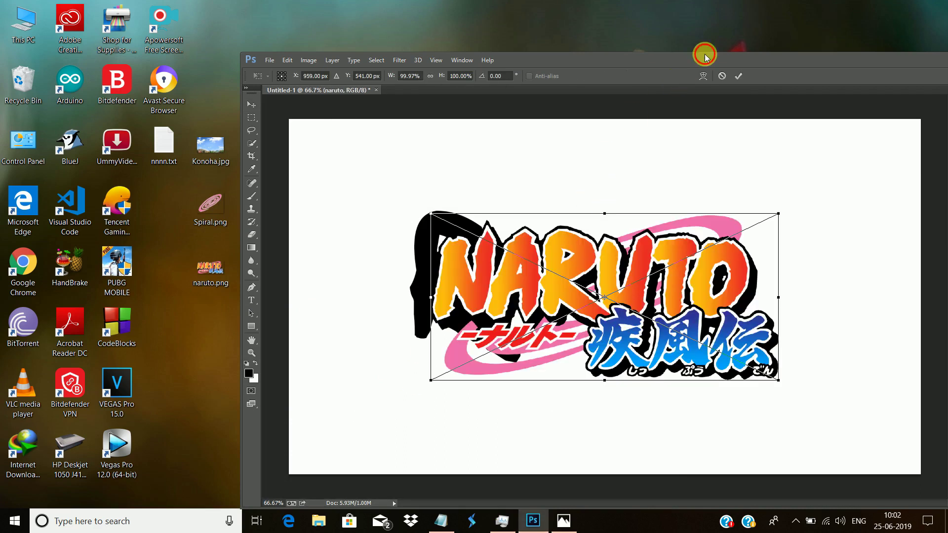
double_click(704, 56)
drag(376, 252, 259, 417)
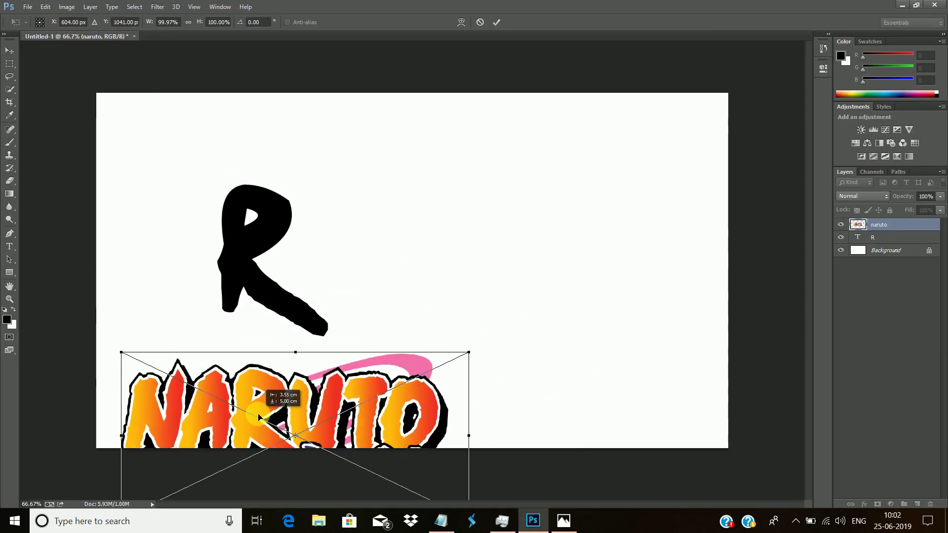
right_click(262, 417)
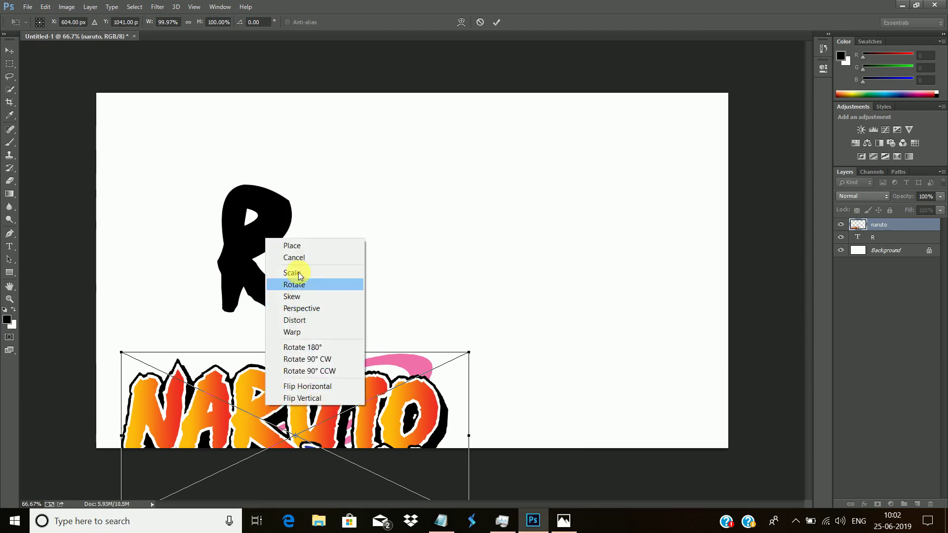
click(296, 246)
Step: Add a Gradient Overlay to the R layer and set the gradient's starting color to the red sampled from the logo's U
click(884, 236)
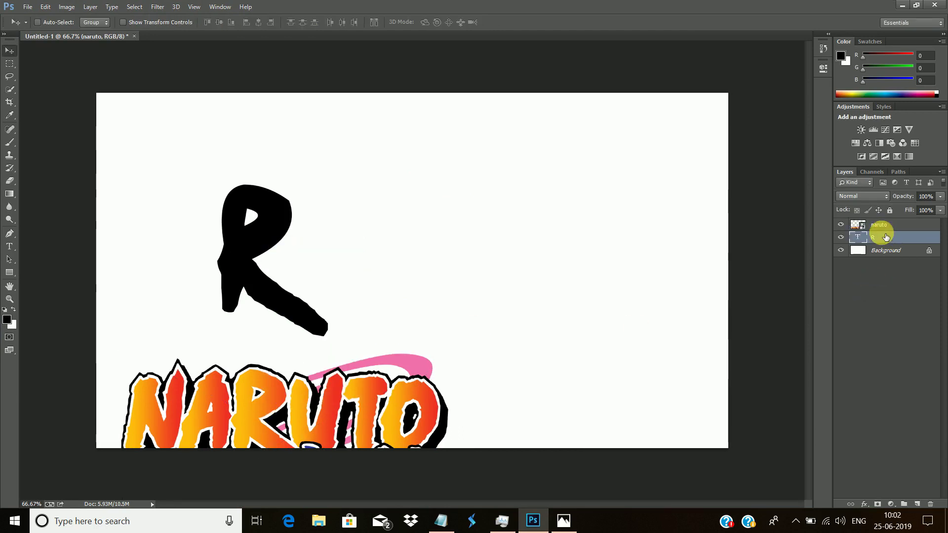
right_click(881, 236)
click(659, 74)
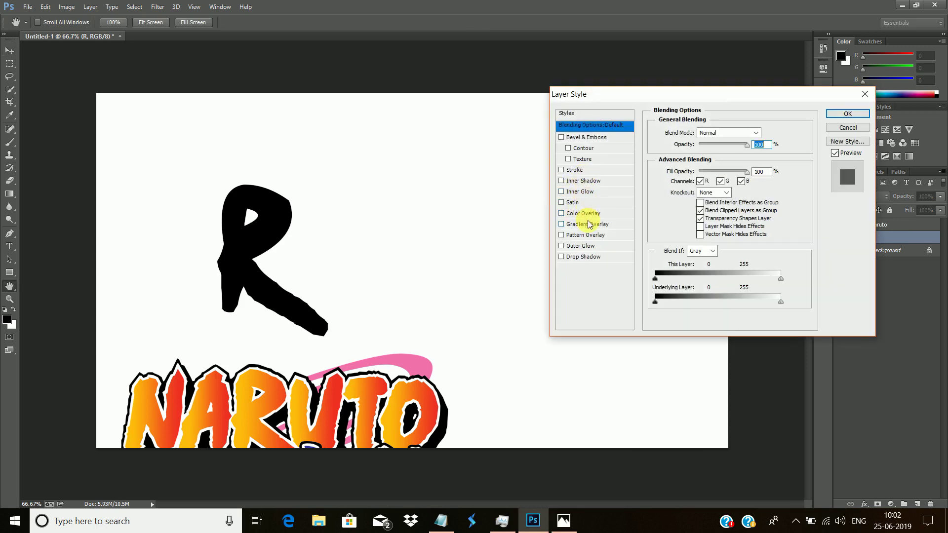
click(589, 224)
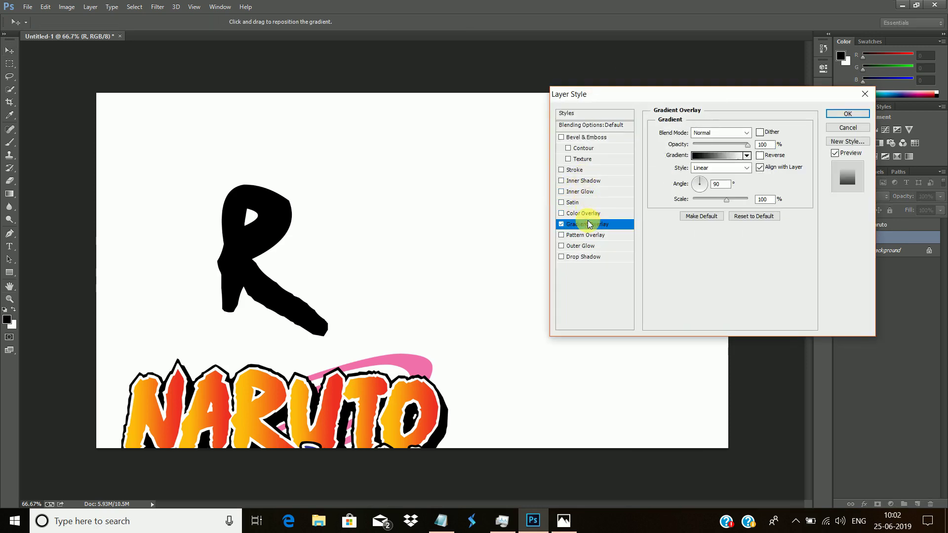
click(706, 155)
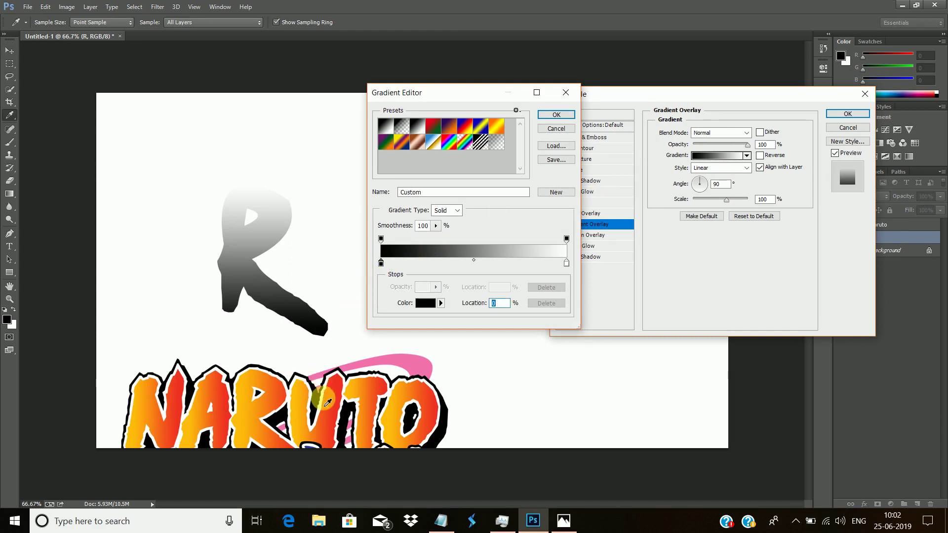
click(340, 397)
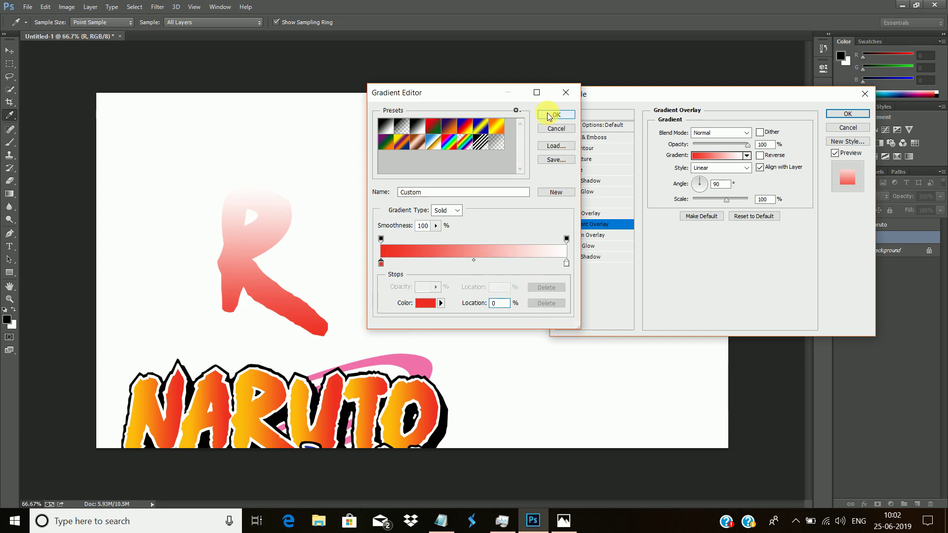
click(548, 116)
Step: Set the gradient's ending color to the yellow-orange #febd0f sampled from the R in the original logo
click(719, 157)
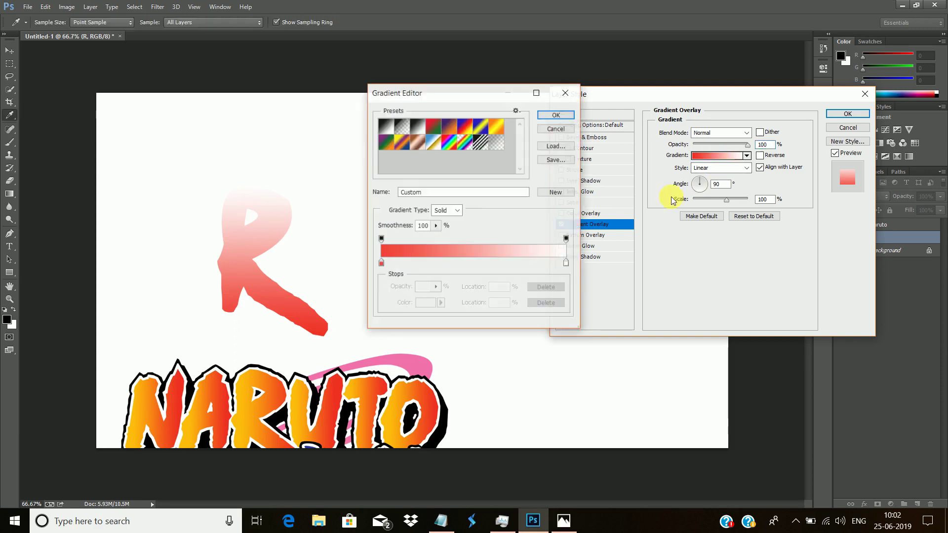
click(567, 264)
double_click(567, 266)
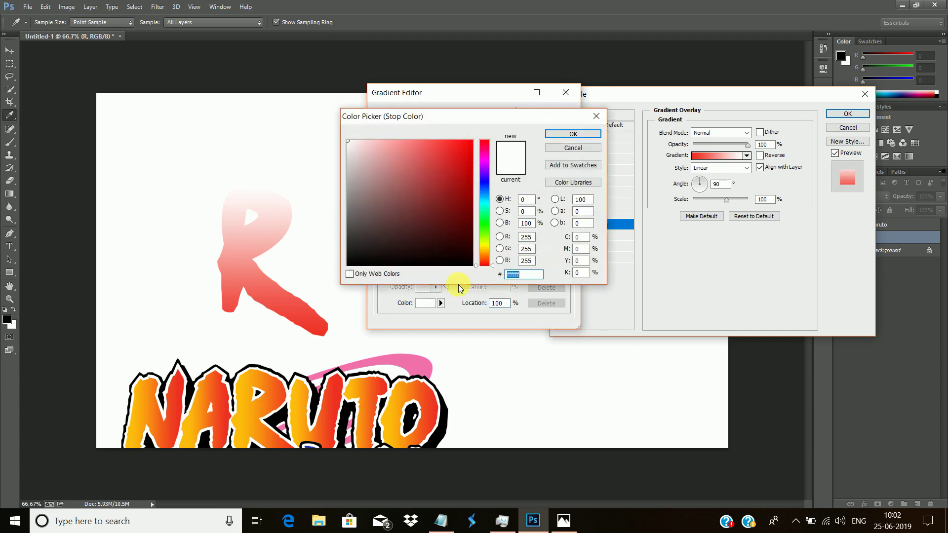
click(242, 388)
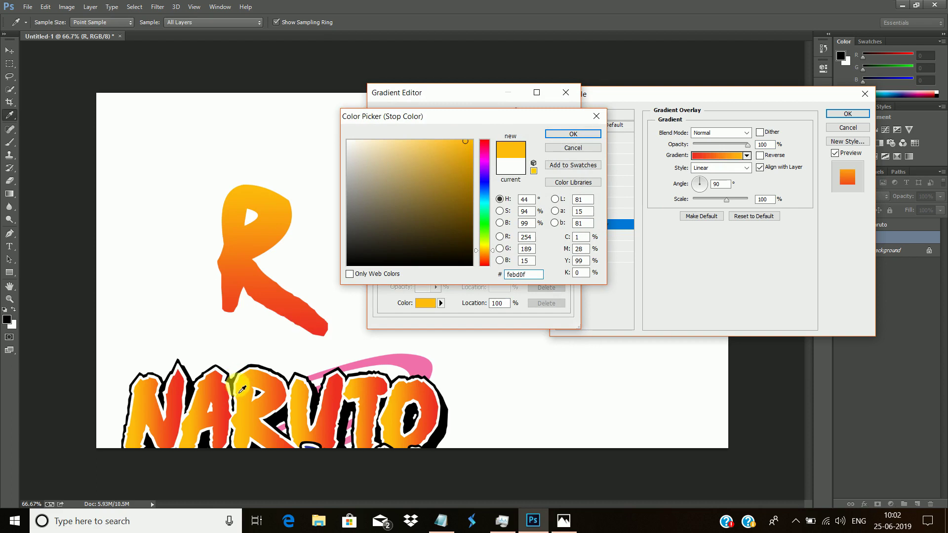
click(555, 136)
click(555, 115)
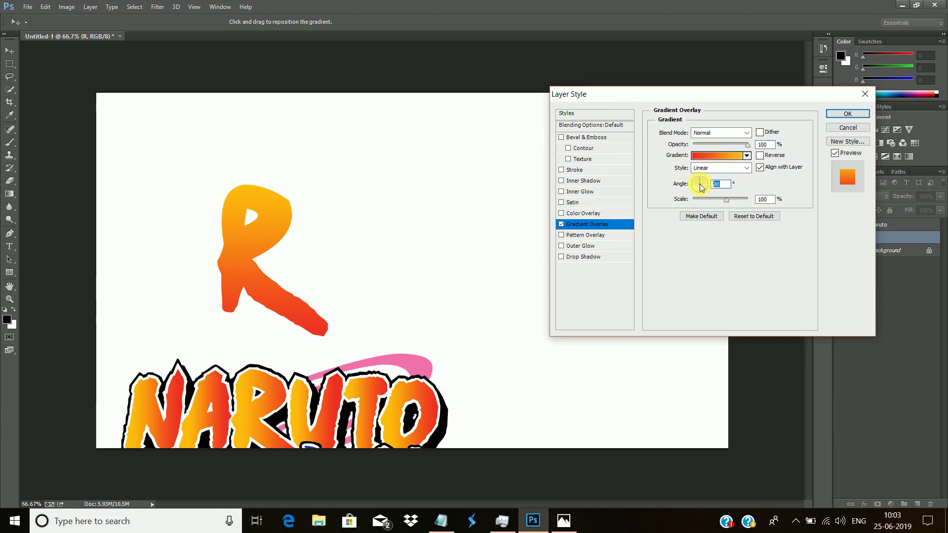
Step: Set the Gradient Overlay angle to 180° and apply the layer style to the R
text(0)
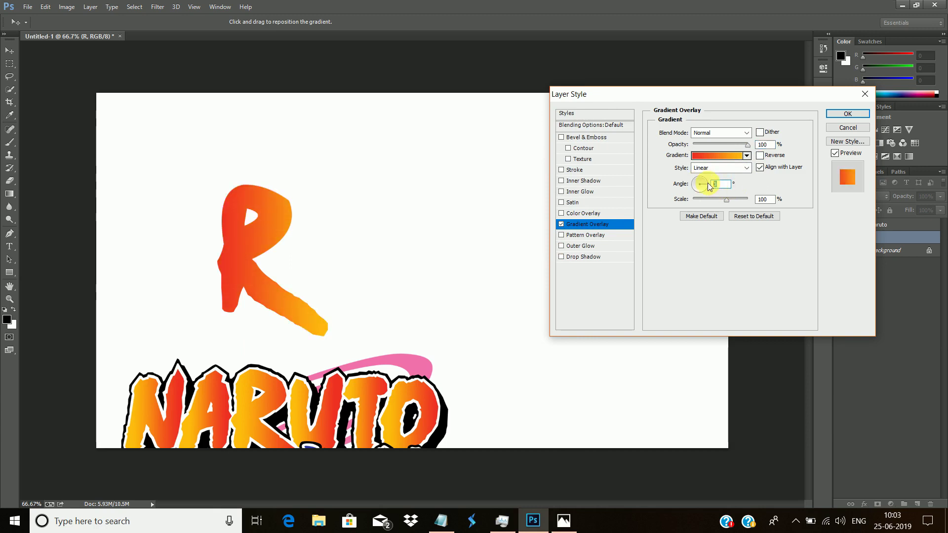
text(180)
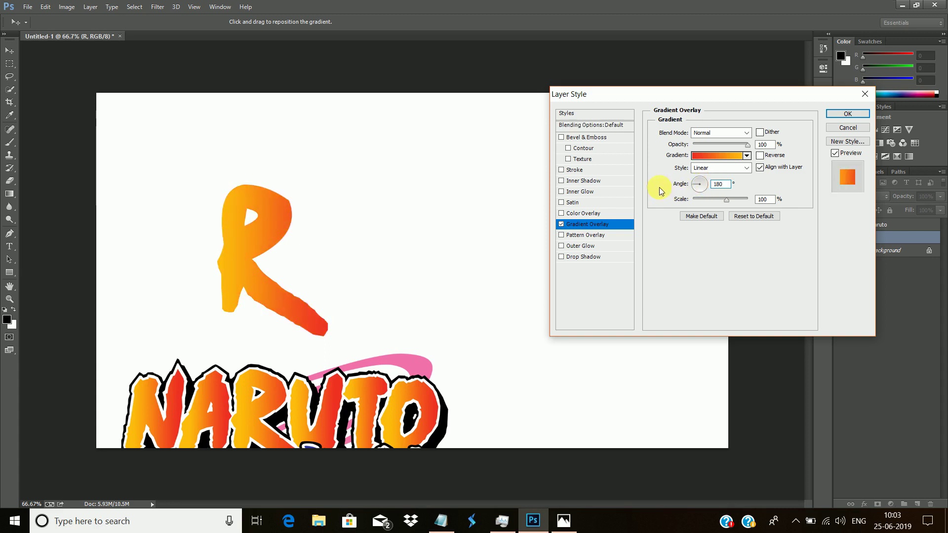
click(848, 114)
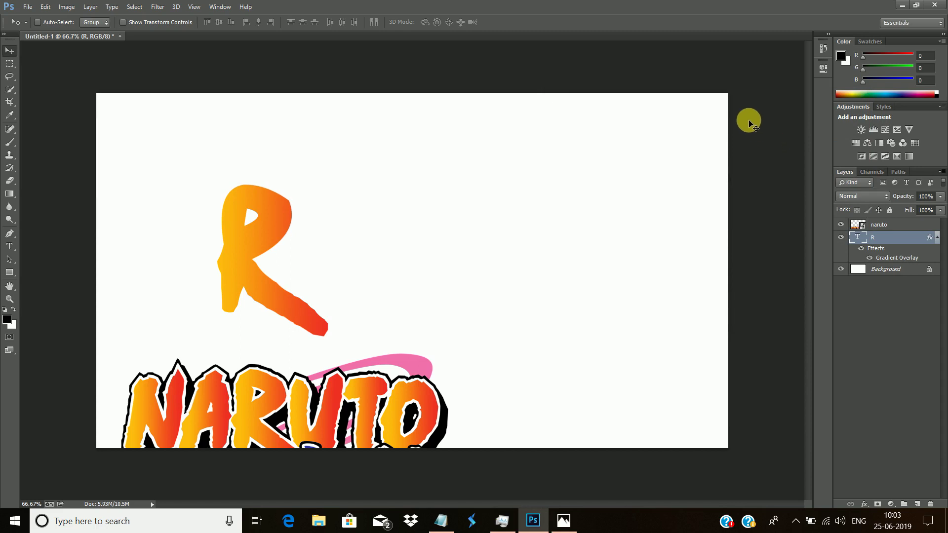
Step: Hide the naruto reference layer and duplicate the R layer four times
click(840, 225)
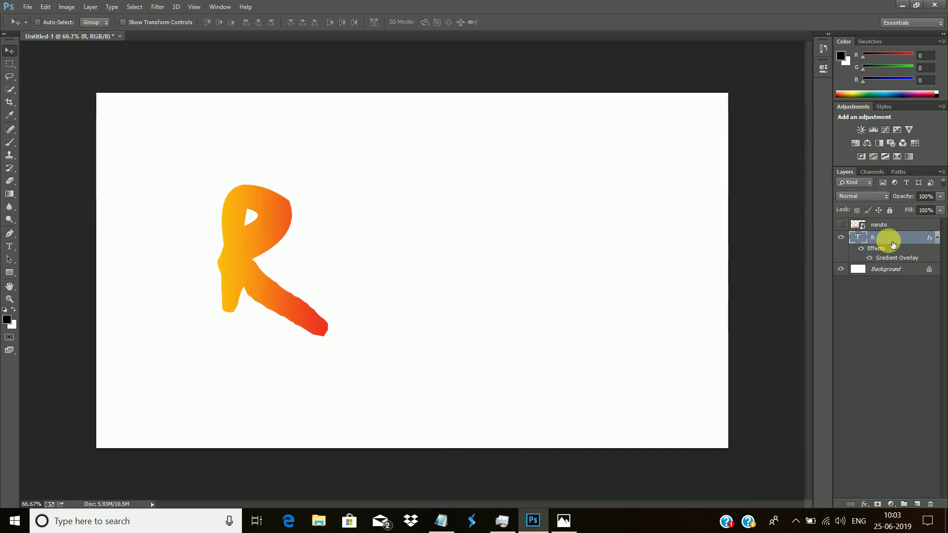
drag(891, 244, 917, 503)
click(885, 242)
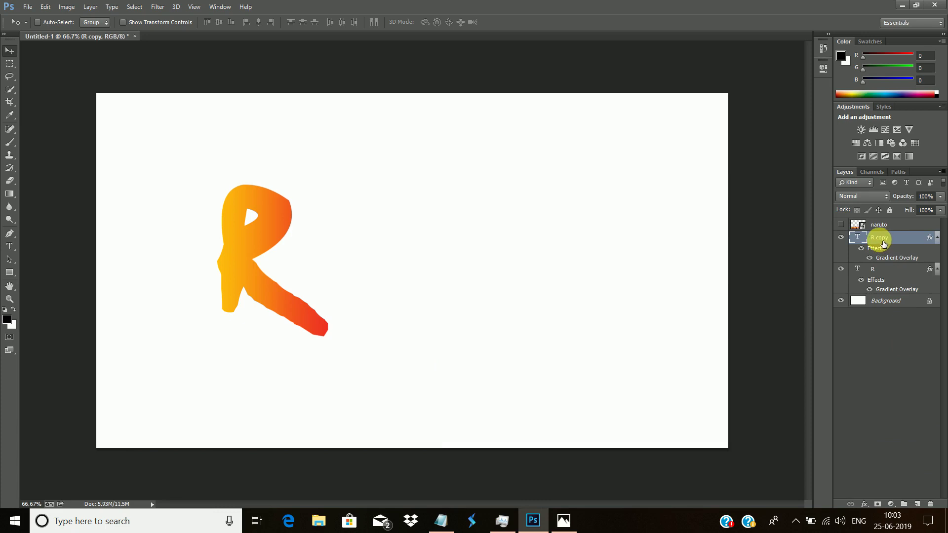
key(ctrl+j)
key(ctrl+j)
key(ctrl+j)
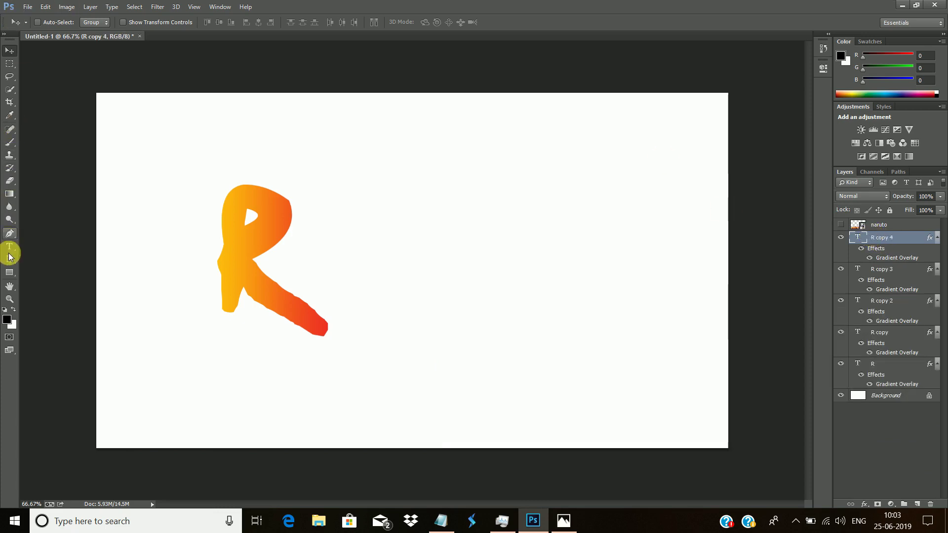
Step: Replace the letter in the topmost R copy with "t" and move it well to the right of the R
click(8, 249)
click(211, 292)
click(278, 275)
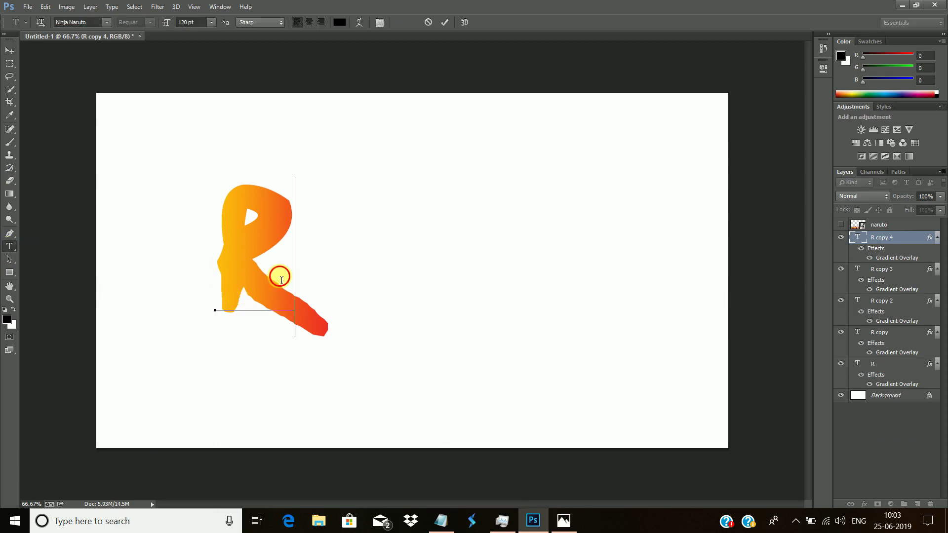
double_click(235, 270)
text(T)
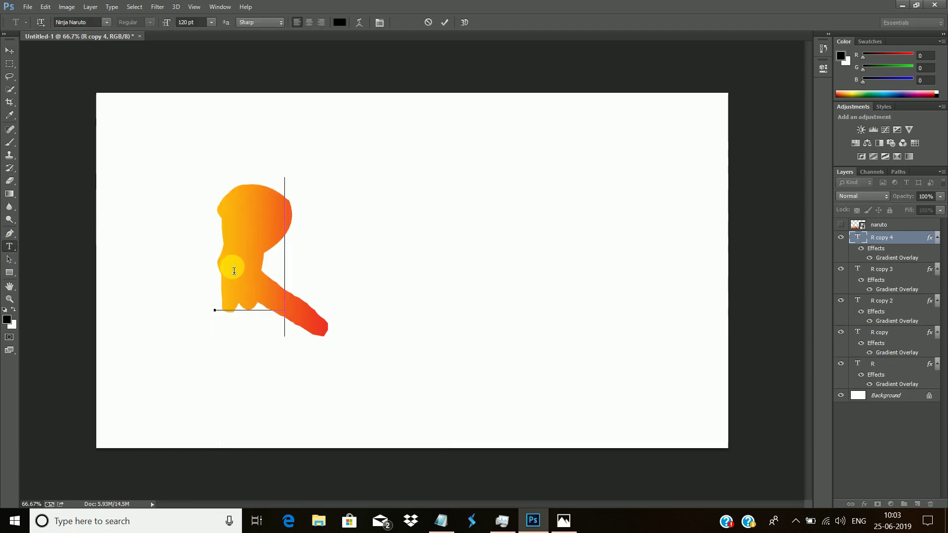
click(8, 50)
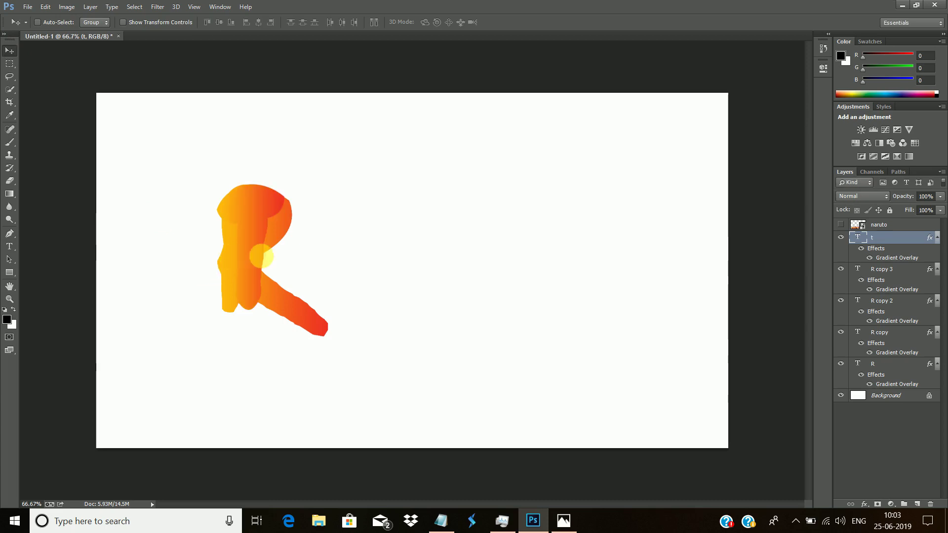
drag(261, 255, 487, 265)
Step: Replace the letter in the R copy 3 layer with "i" and move it directly to the left of the T
click(873, 269)
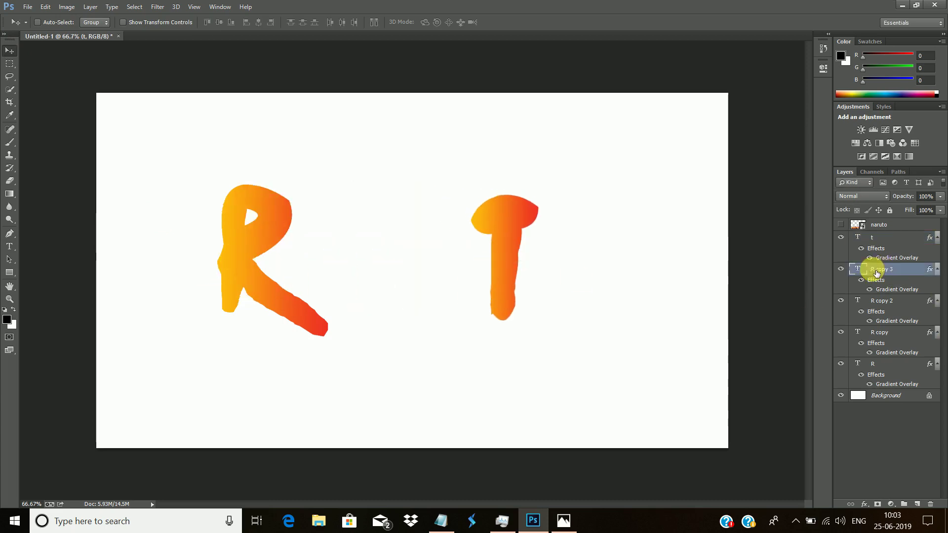
click(9, 246)
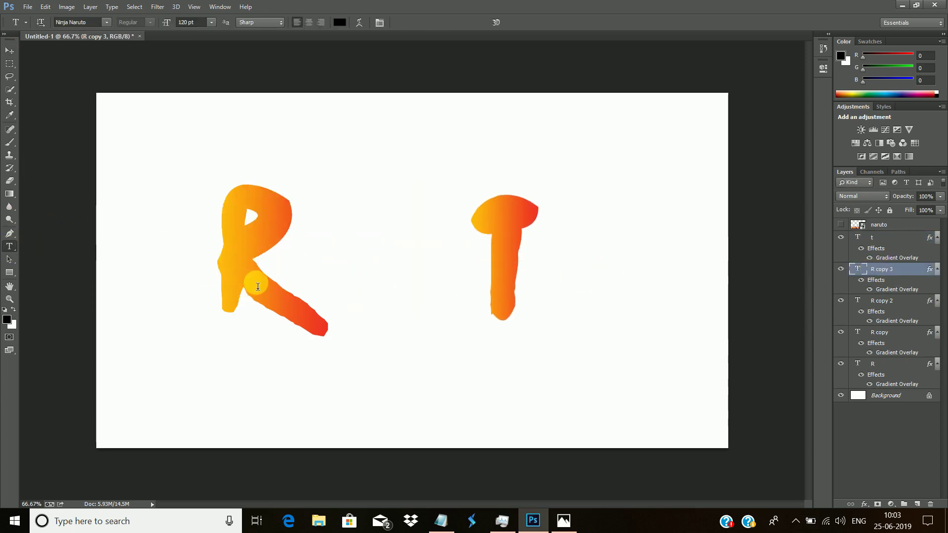
click(282, 266)
drag(281, 267, 207, 266)
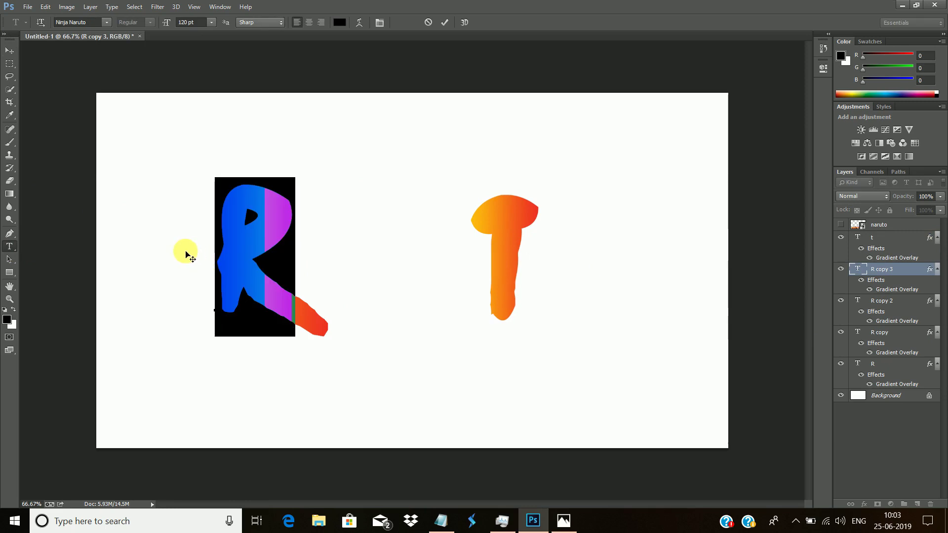
text(r)
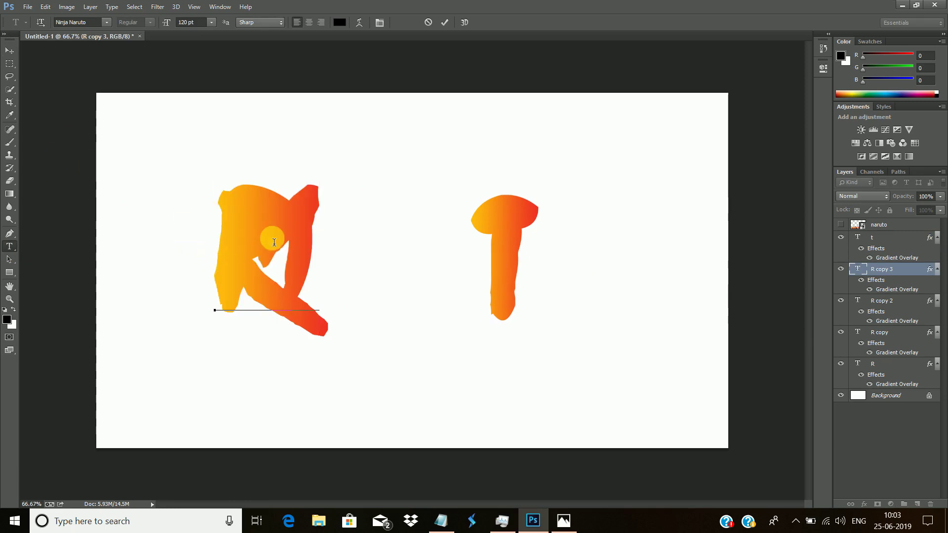
key(BackSpace)
text(s)
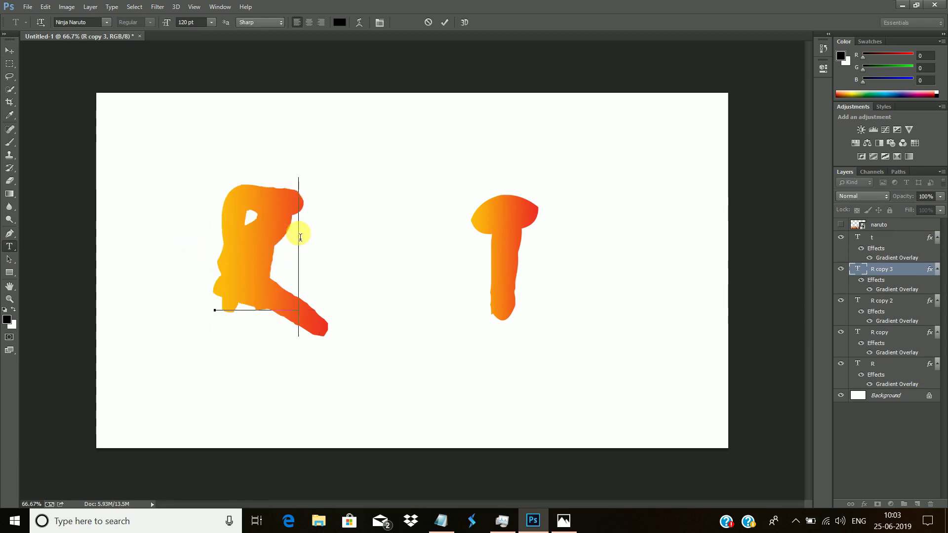
key(BackSpace)
text(i)
click(9, 50)
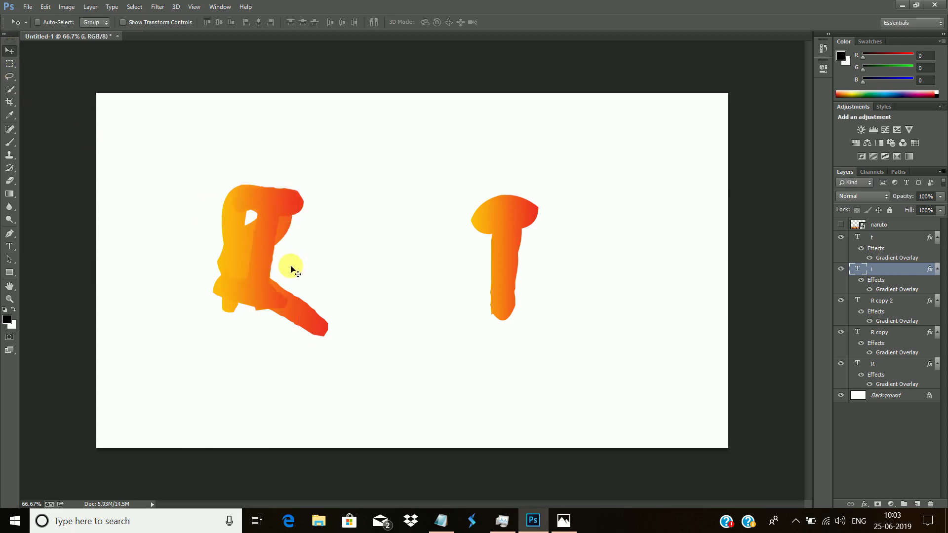
drag(289, 266, 439, 269)
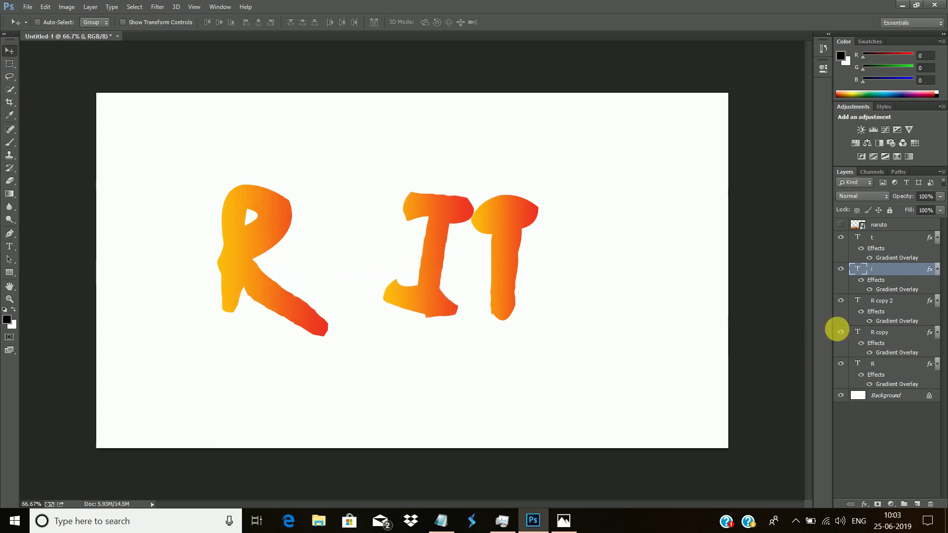
Step: Replace the letter in the R copy 2 layer with "m" and move it between the R and the I
click(881, 316)
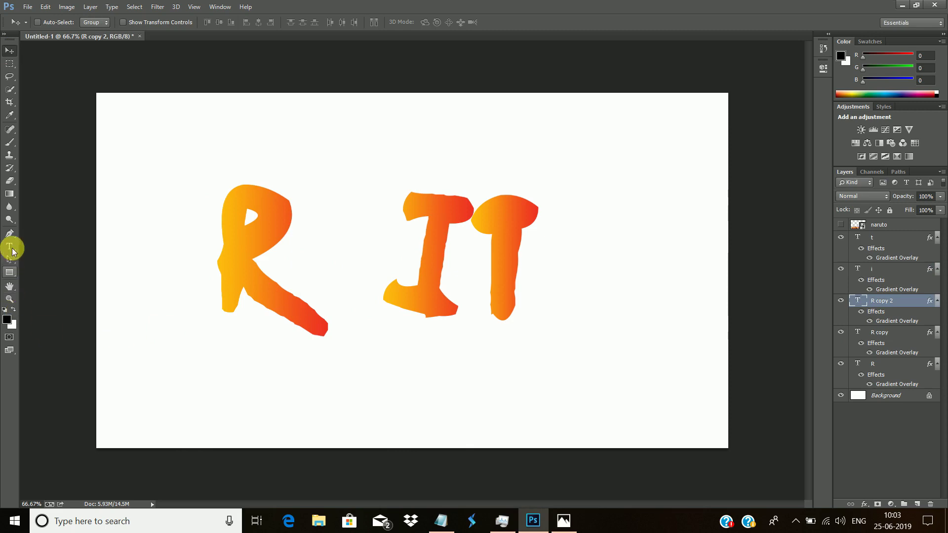
click(9, 246)
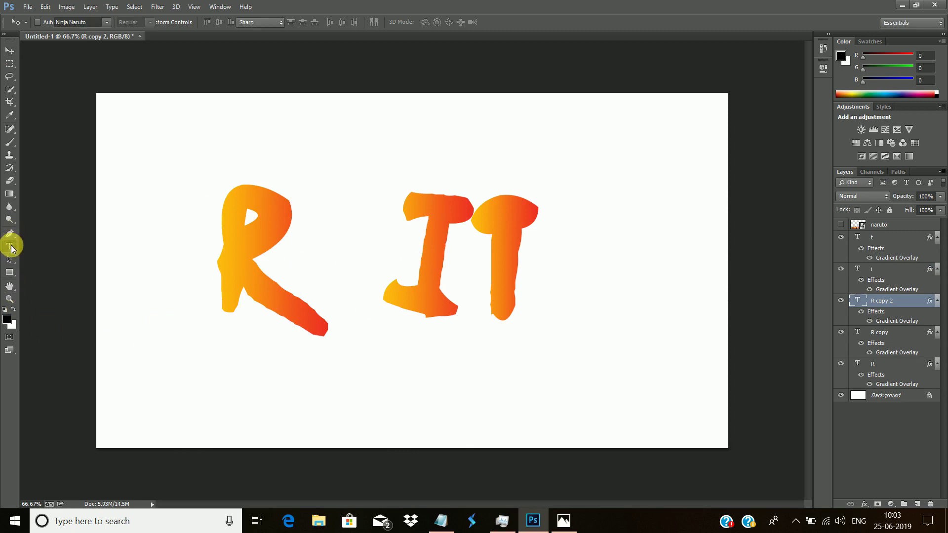
click(245, 255)
drag(287, 266, 212, 252)
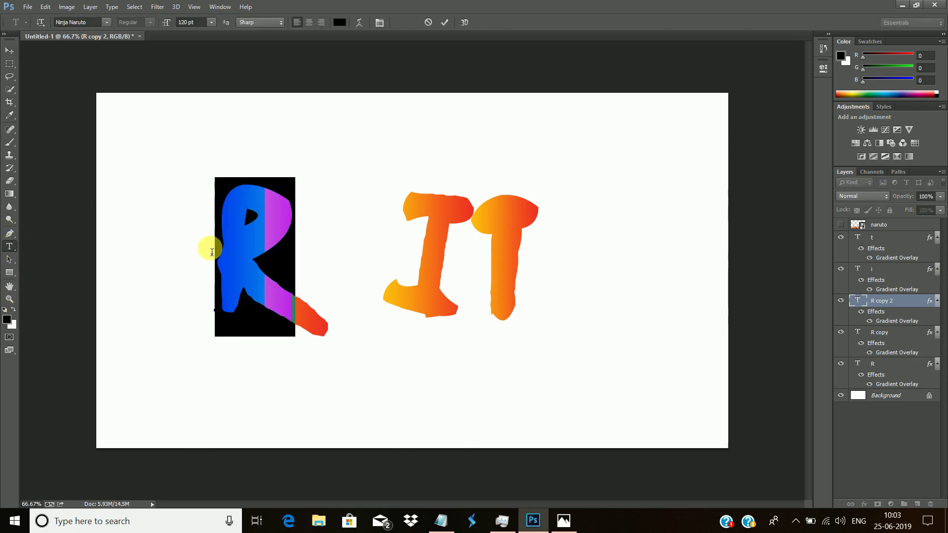
text(m)
click(10, 51)
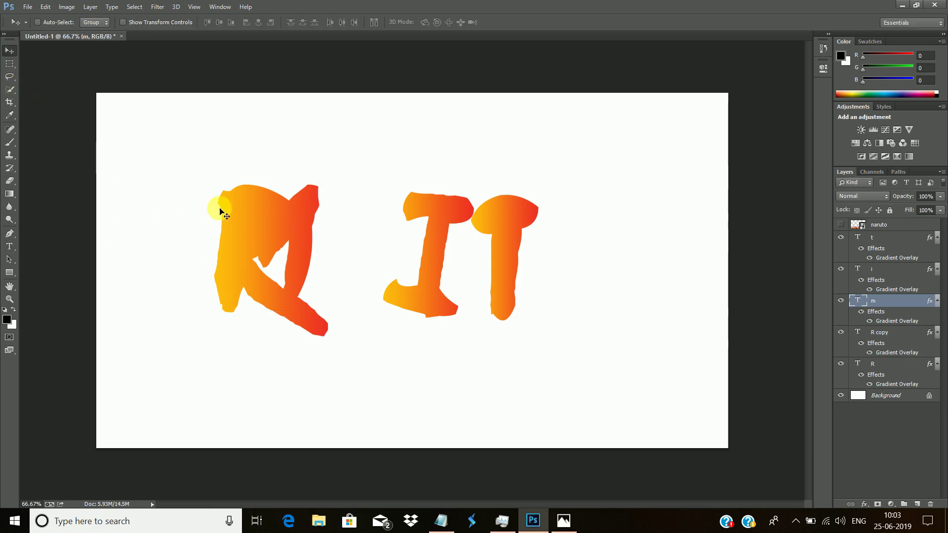
drag(336, 269, 415, 278)
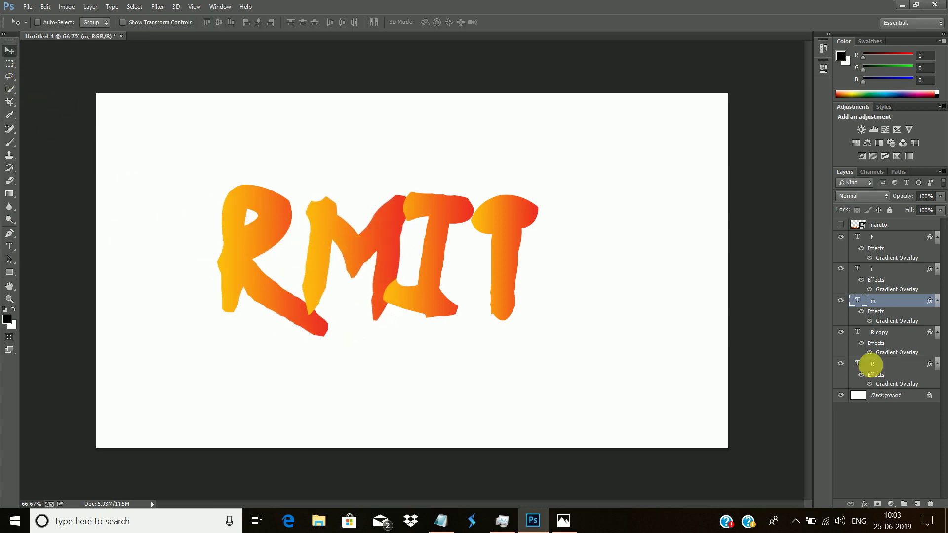
Step: Replace the letter in the remaining R copy layer with "o" and move it below the M
click(875, 330)
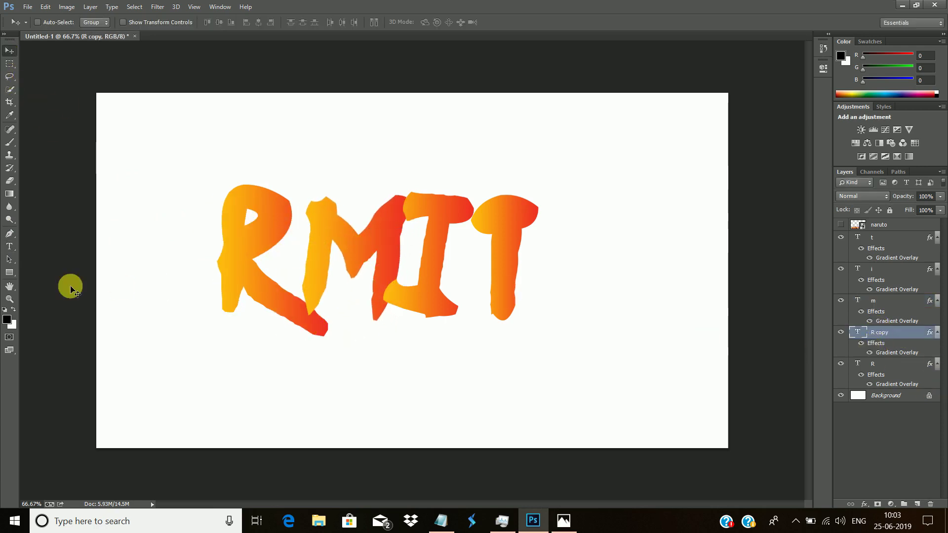
click(9, 247)
click(279, 246)
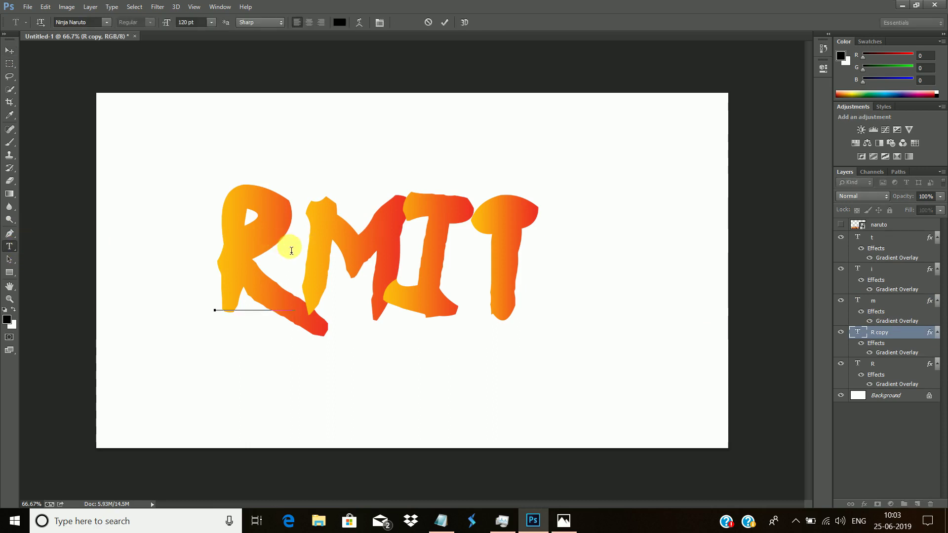
key(ctrl+a)
text(o)
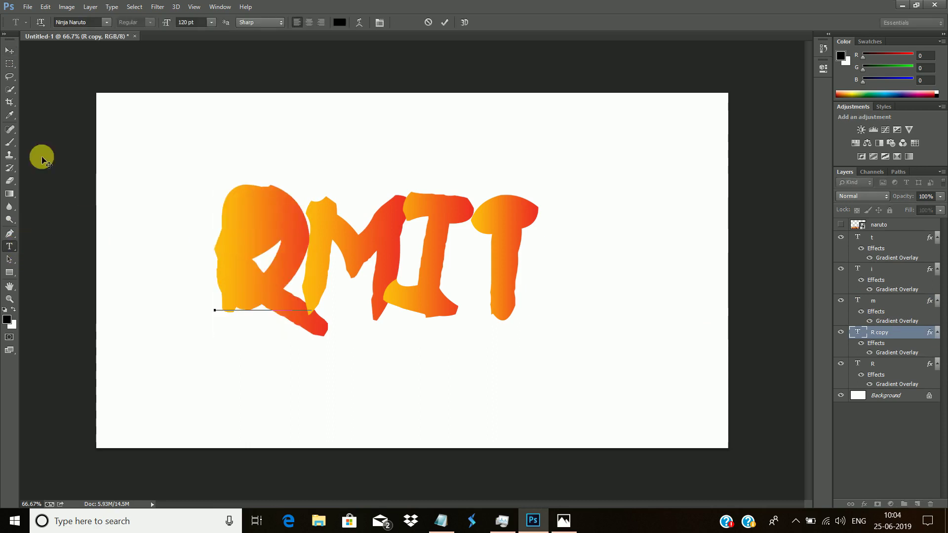
click(9, 51)
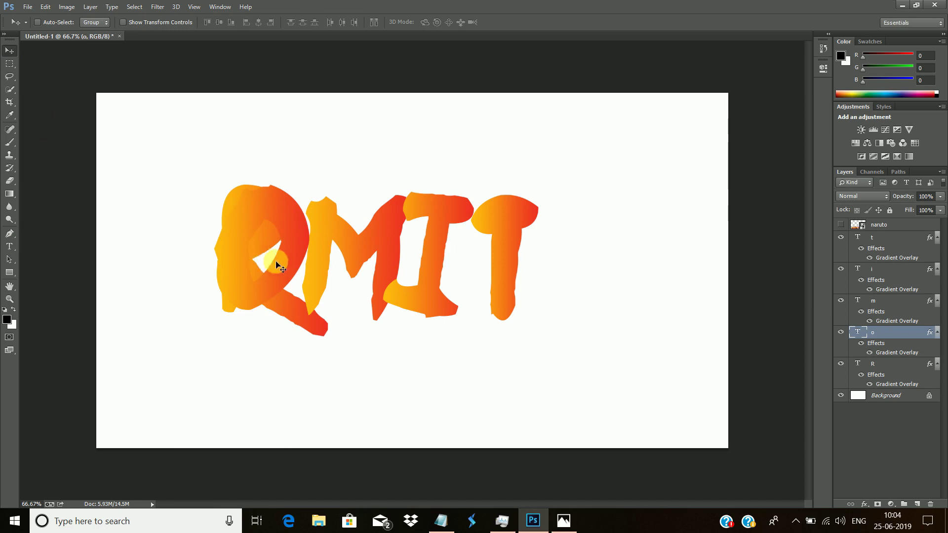
drag(278, 266, 445, 374)
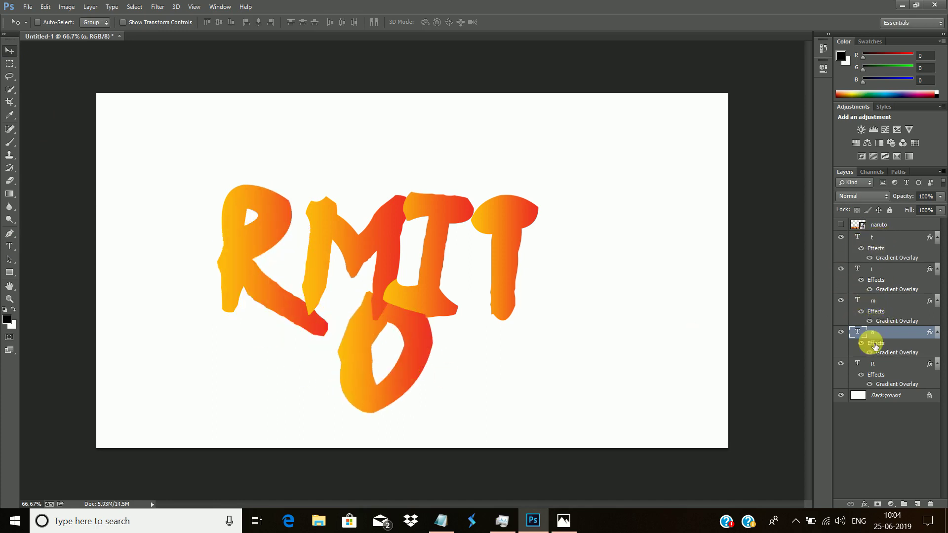
Step: Move the original R farther left and place the O between the R and the M
click(872, 363)
drag(242, 268, 186, 271)
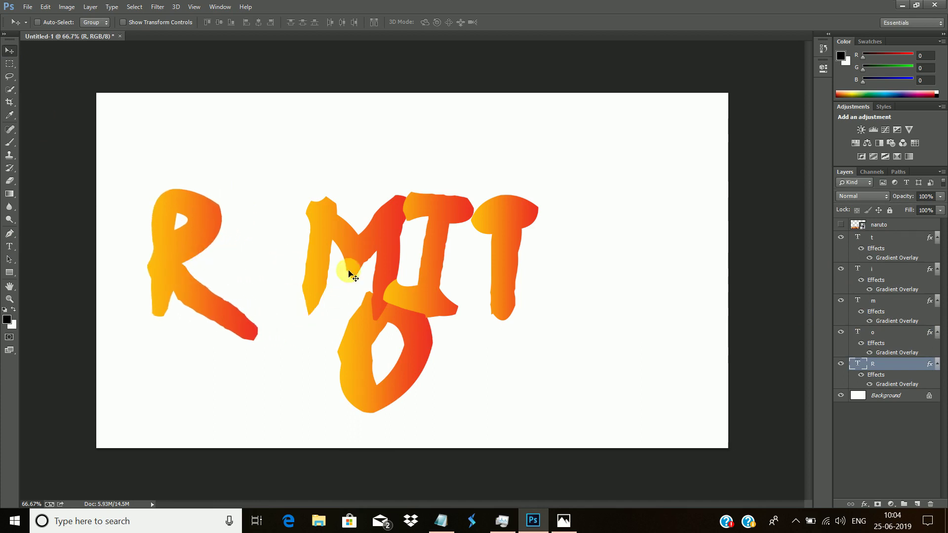
click(887, 336)
drag(428, 351, 318, 266)
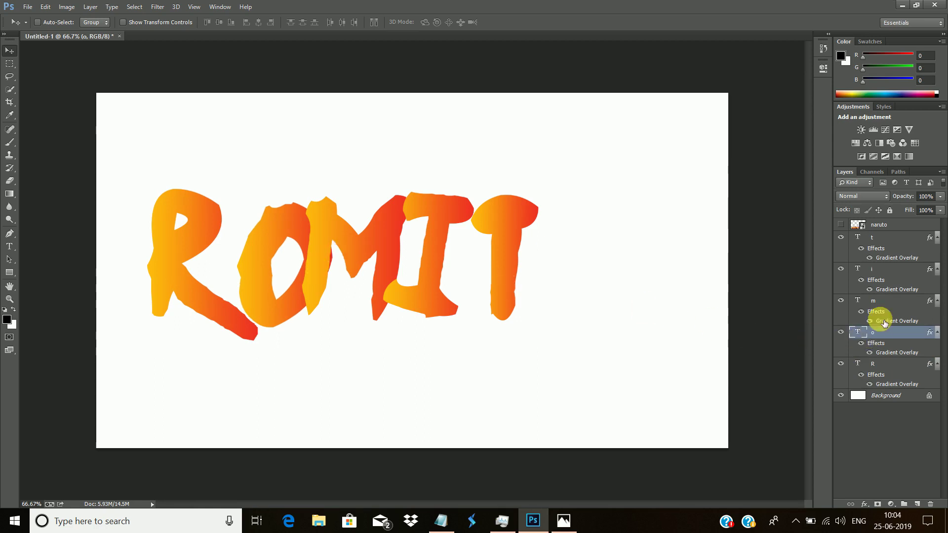
Step: Shift the M, I and T to the right so the five letters sit side by side in an evenly spaced row
click(877, 301)
drag(387, 247, 410, 252)
drag(409, 253, 412, 253)
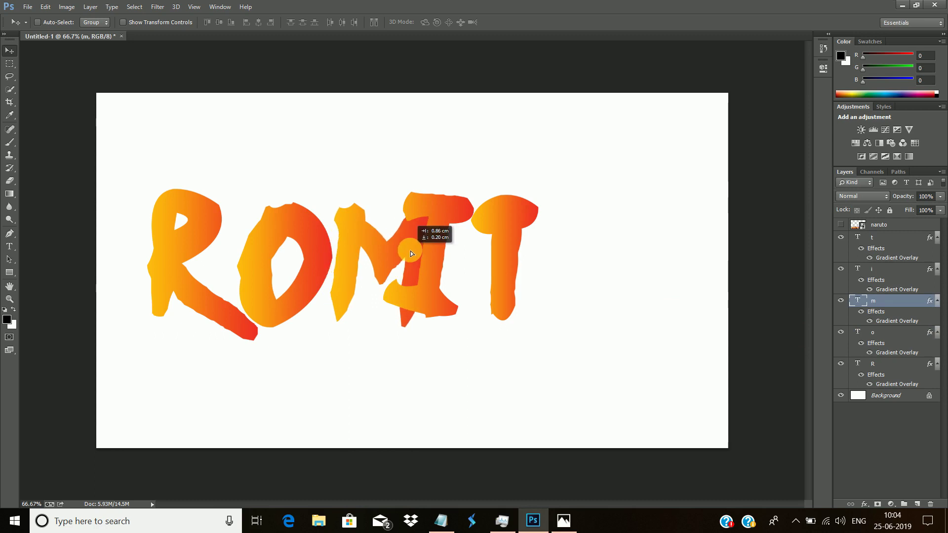
click(864, 269)
drag(438, 242, 535, 263)
click(892, 248)
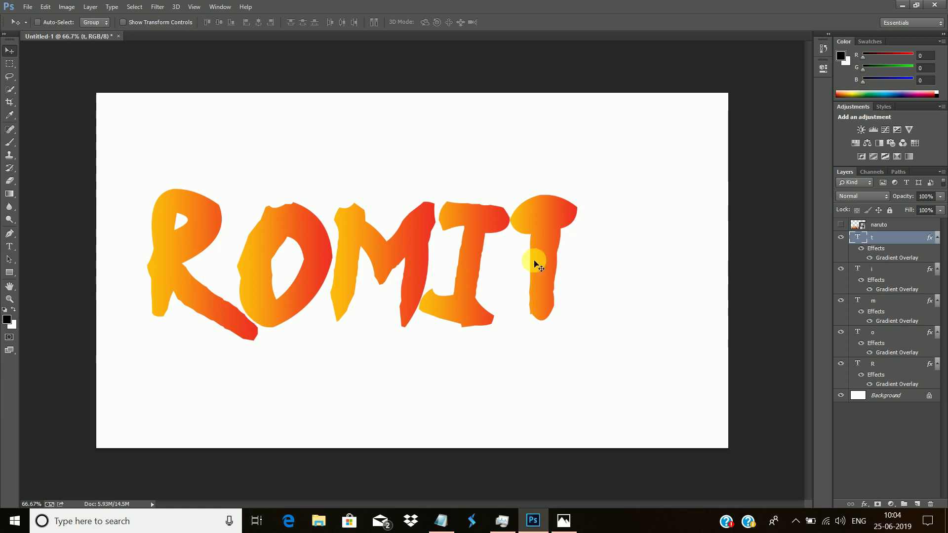
Step: Switch to Notepad and view the shortcut and layer-grouping notes in nnnn.txt
click(454, 521)
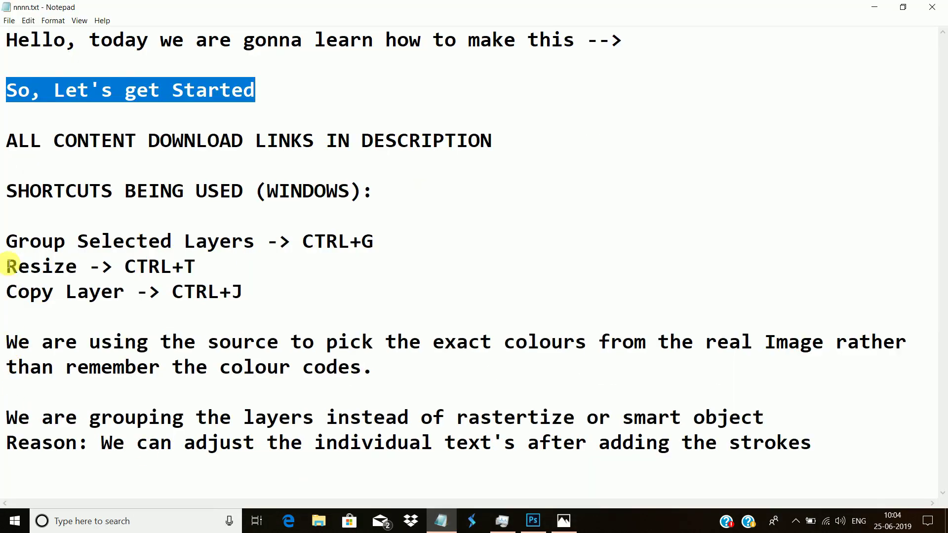
Step: Review the shortcut, download-link and colour-picking notes in nnnn.txt, and return to Photoshop
drag(10, 242, 248, 292)
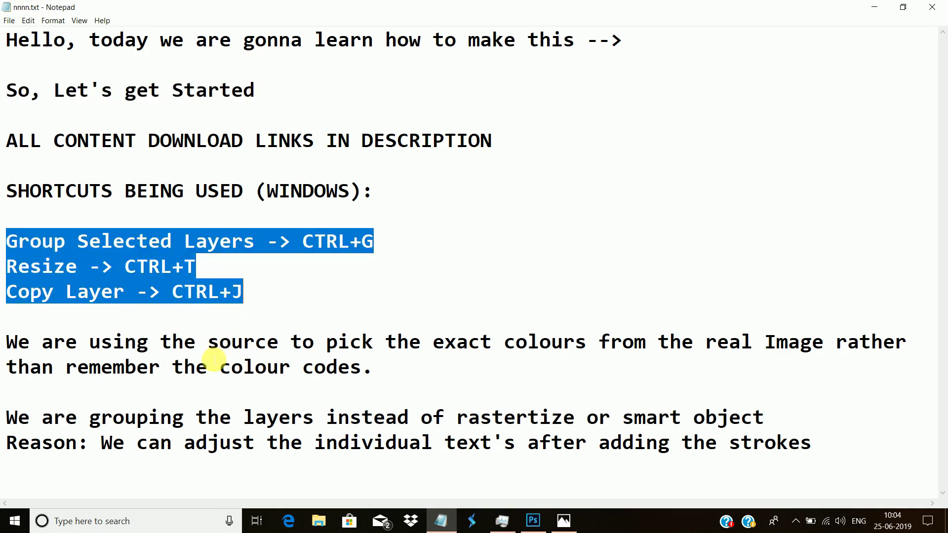
drag(8, 142, 511, 147)
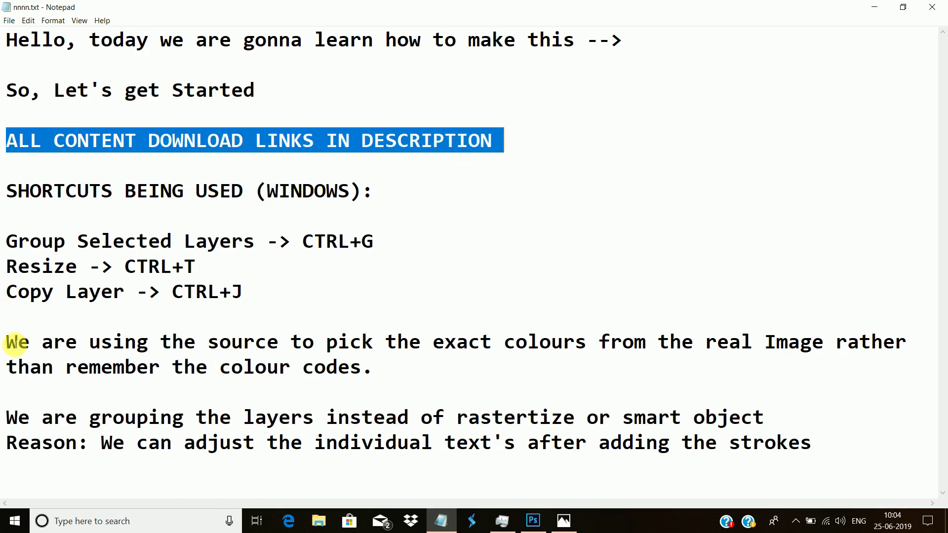
drag(8, 342, 644, 364)
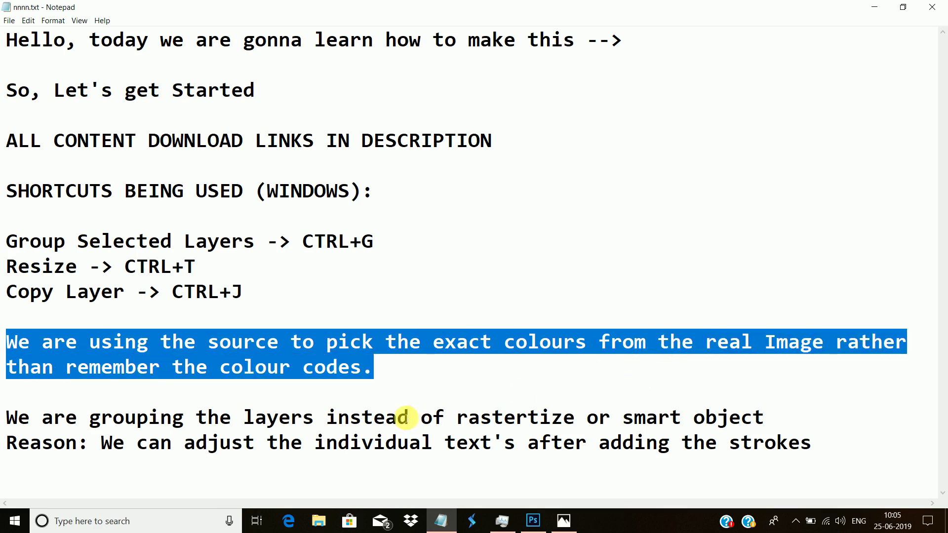
click(873, 7)
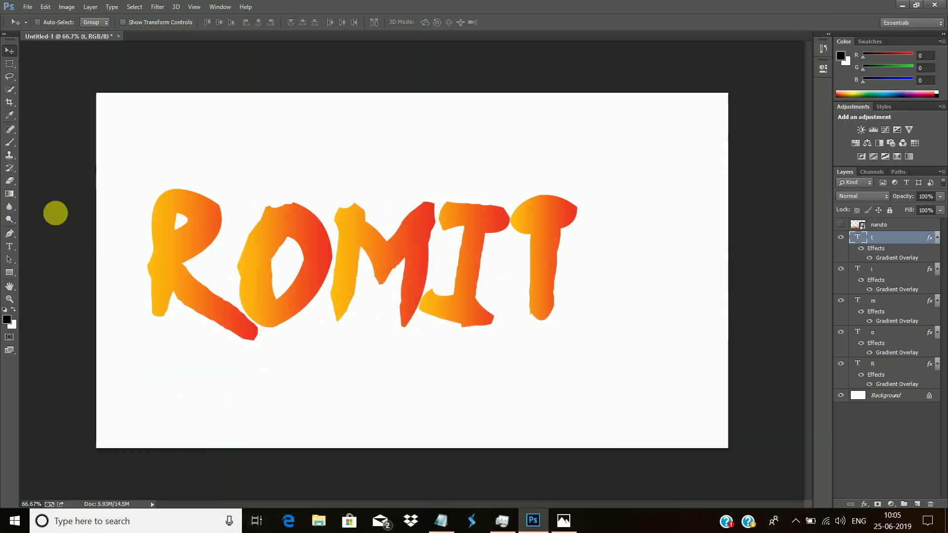
click(894, 363)
right_click(890, 365)
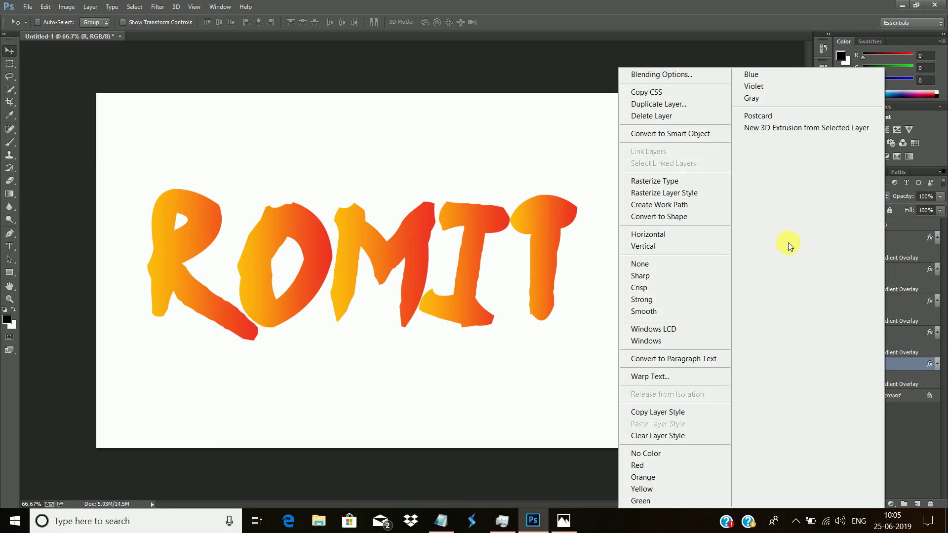
click(674, 76)
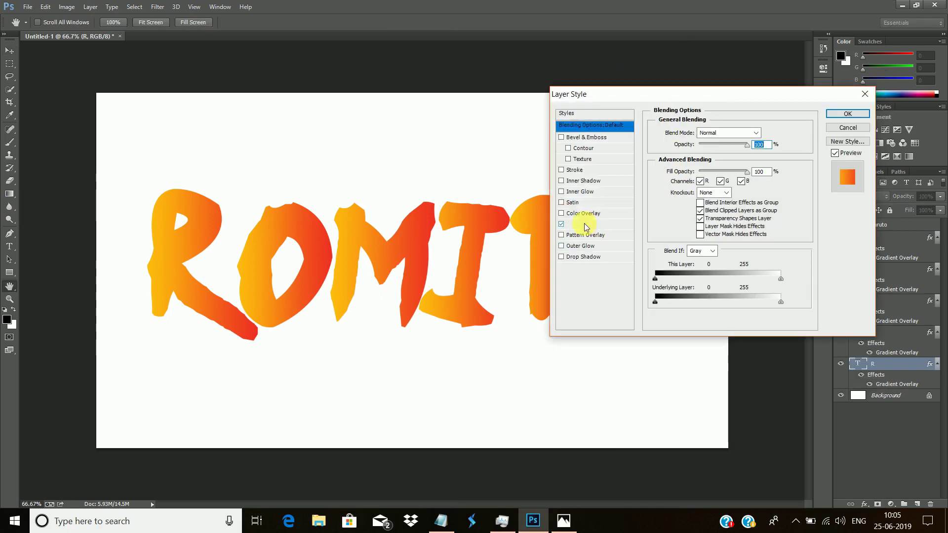
click(848, 120)
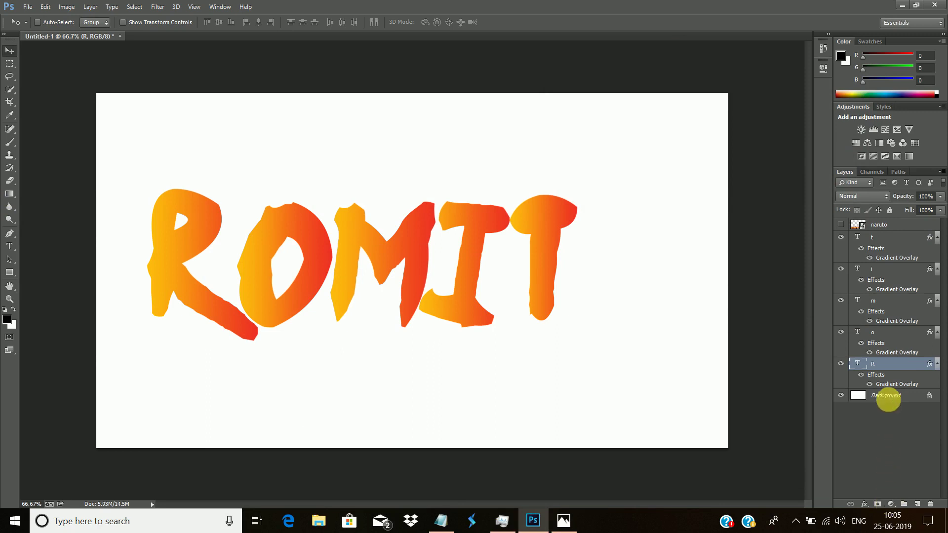
Step: Add a black (000000) Solid Color fill layer directly above the Background layer
click(889, 396)
click(890, 504)
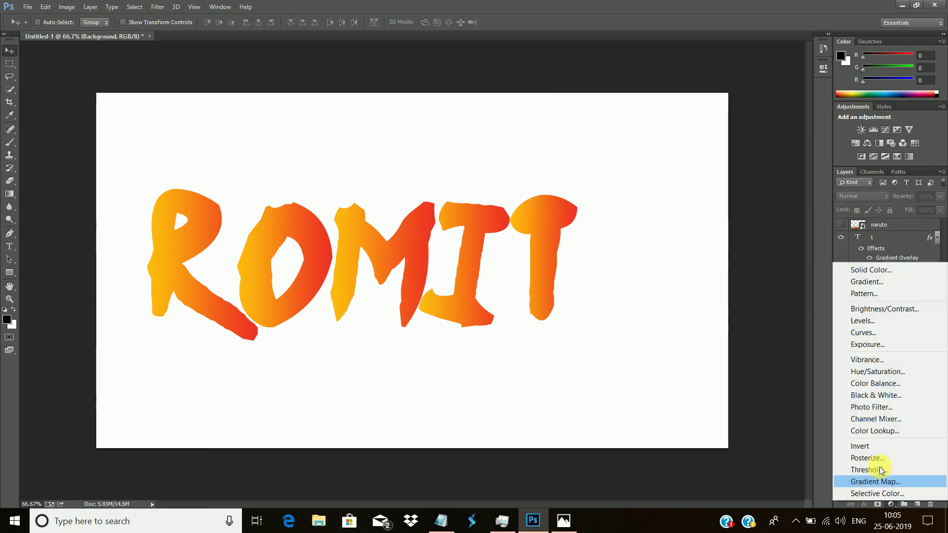
click(854, 270)
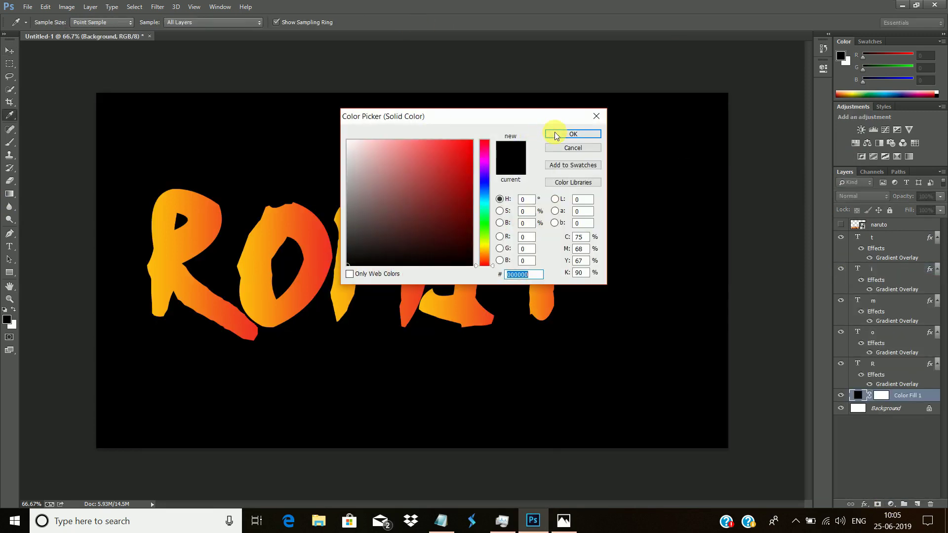
click(554, 134)
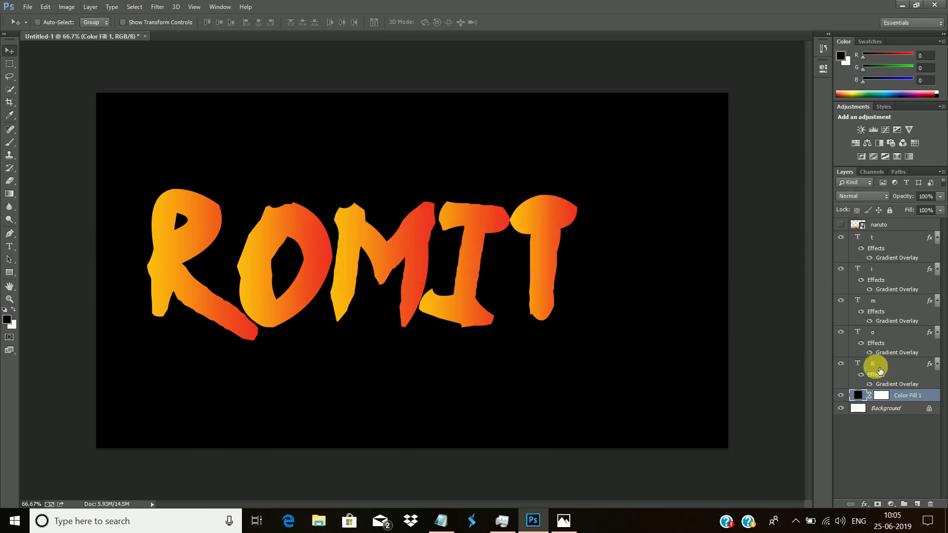
Step: Add an outside Stroke effect in white (ffffff) to the R text layer
click(878, 364)
right_click(878, 364)
click(673, 79)
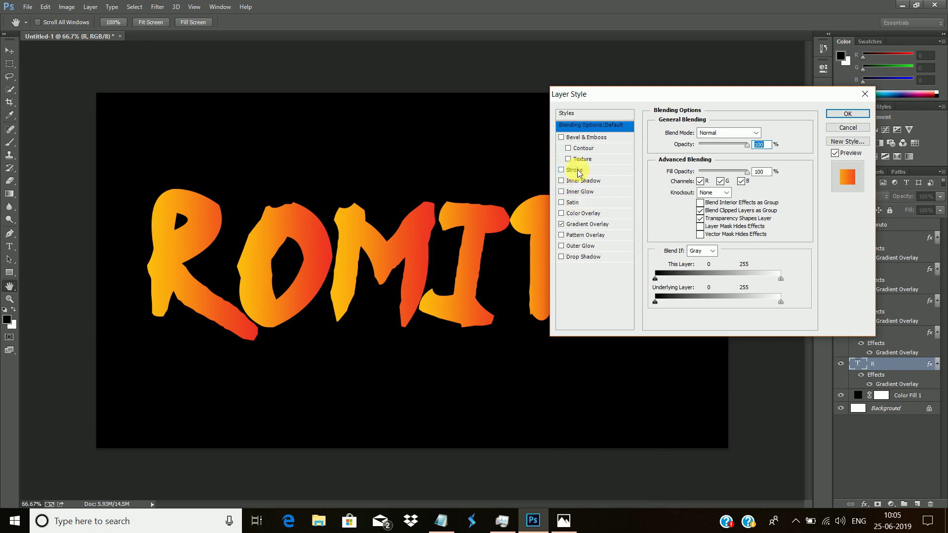
click(575, 170)
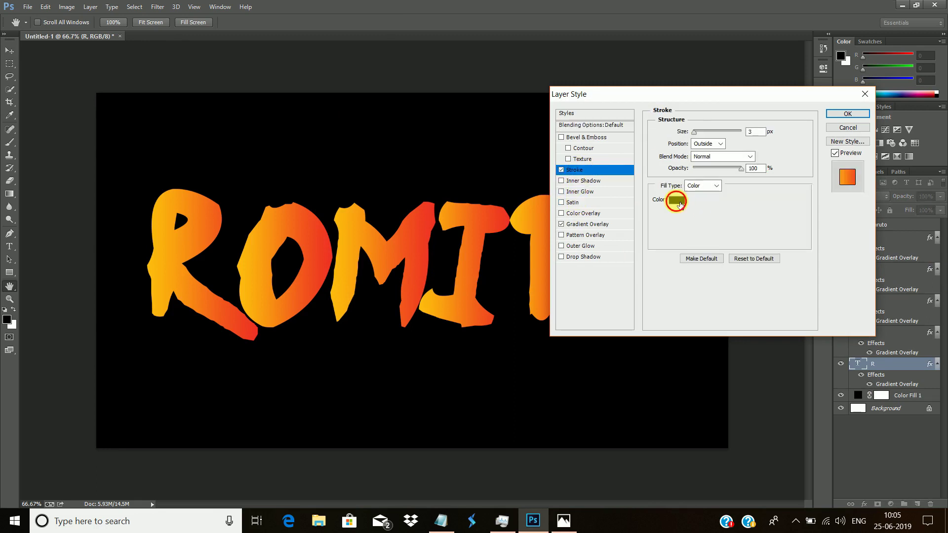
click(678, 202)
drag(391, 163, 226, 93)
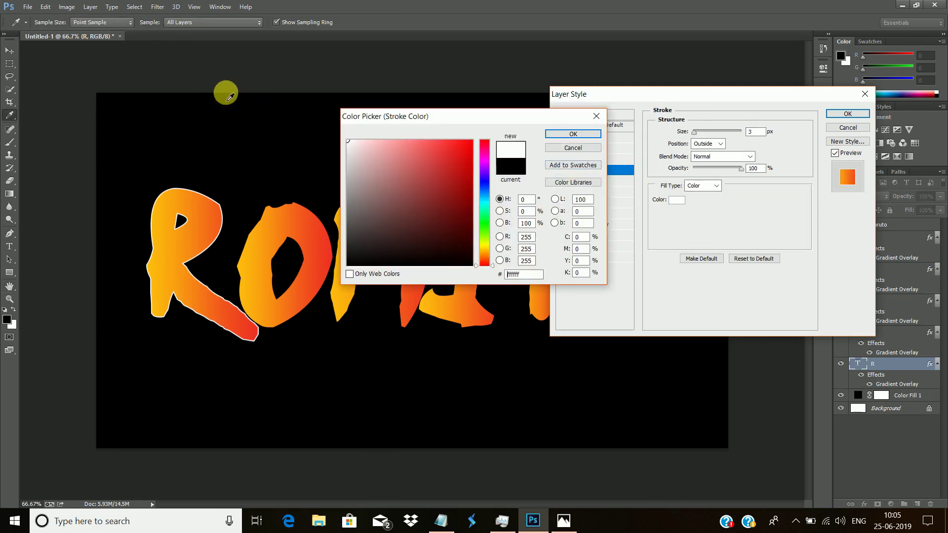
click(563, 134)
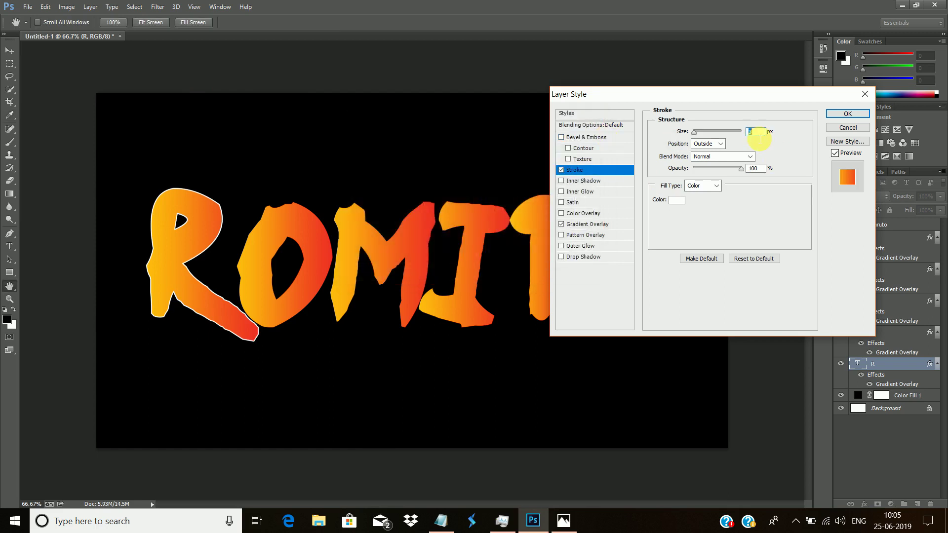
Step: Set the R's white stroke size to 10 px and apply the layer style
text(5)
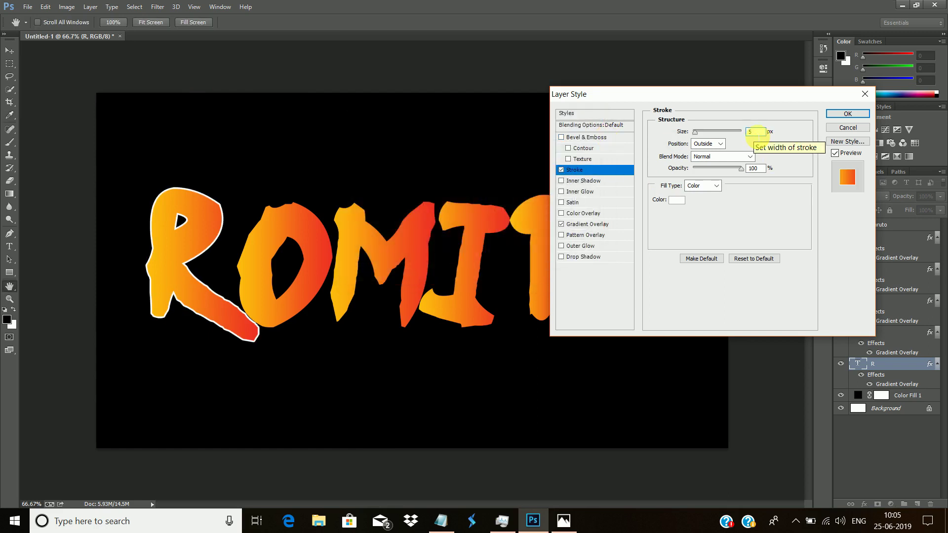
double_click(750, 131)
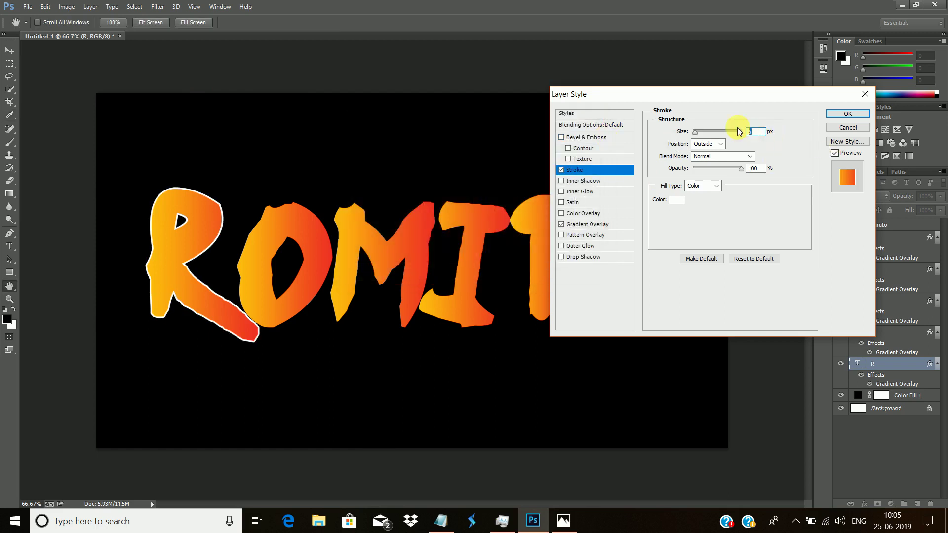
text(8)
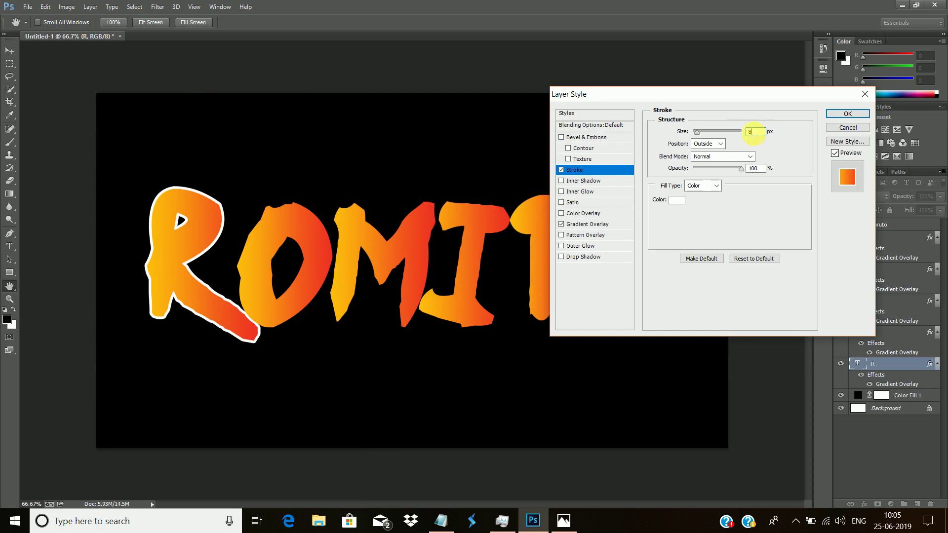
text(9)
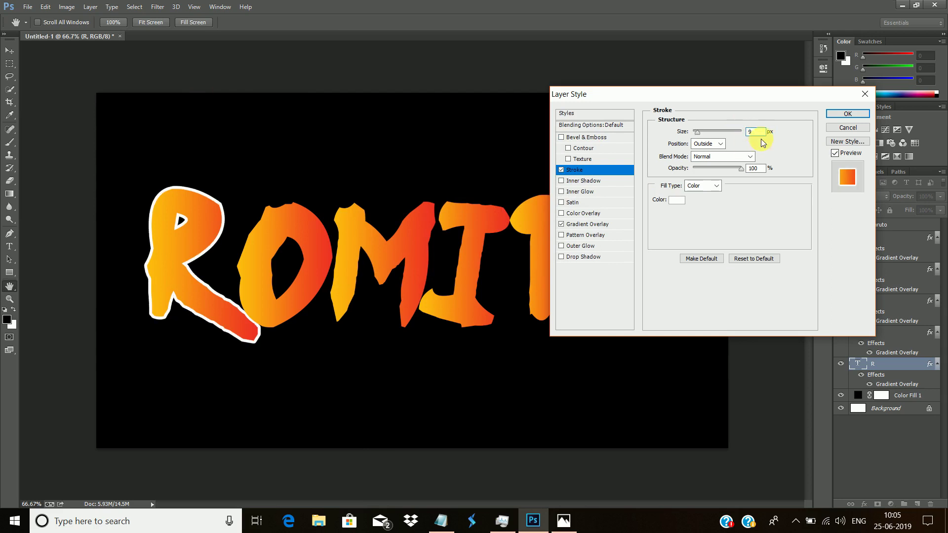
text(10)
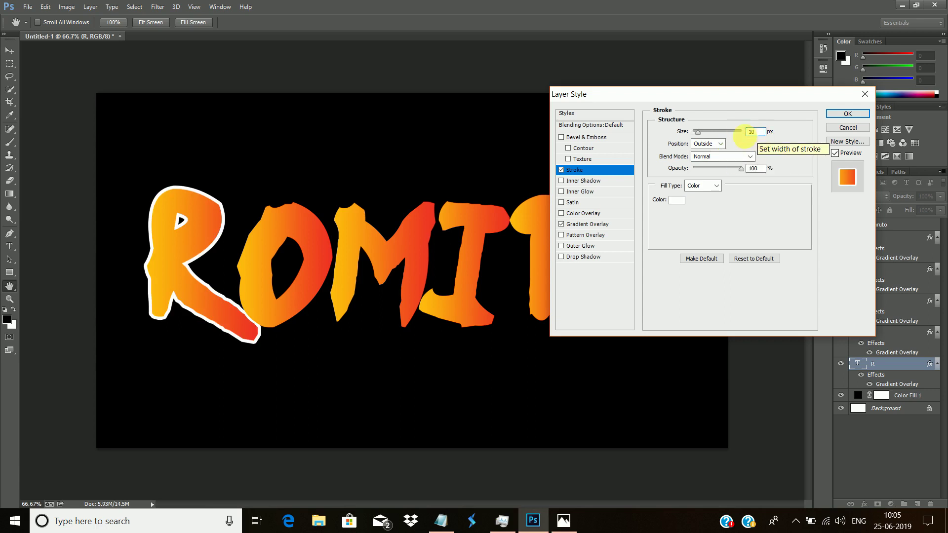
text(v)
click(847, 113)
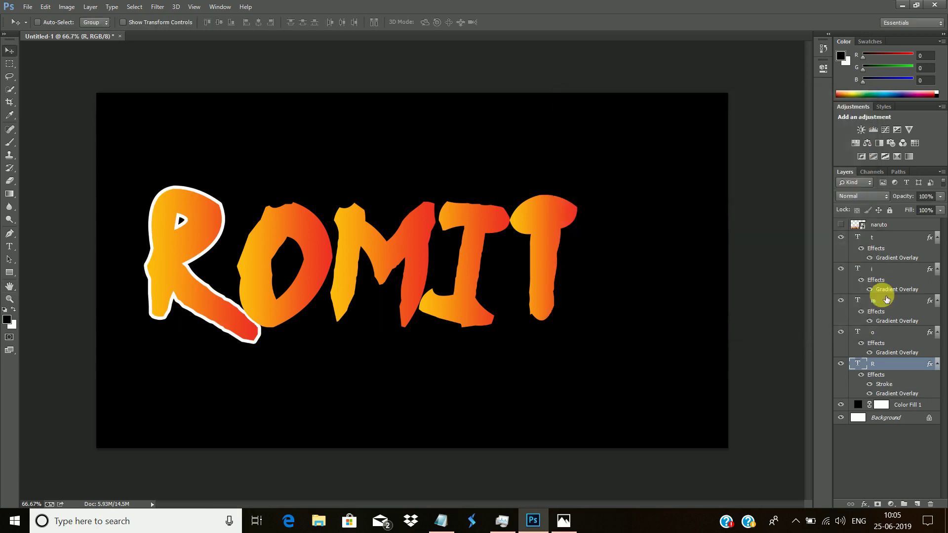
Step: Give the O text layer a white (ffffff) outside stroke of 10 px
click(868, 332)
right_click(869, 332)
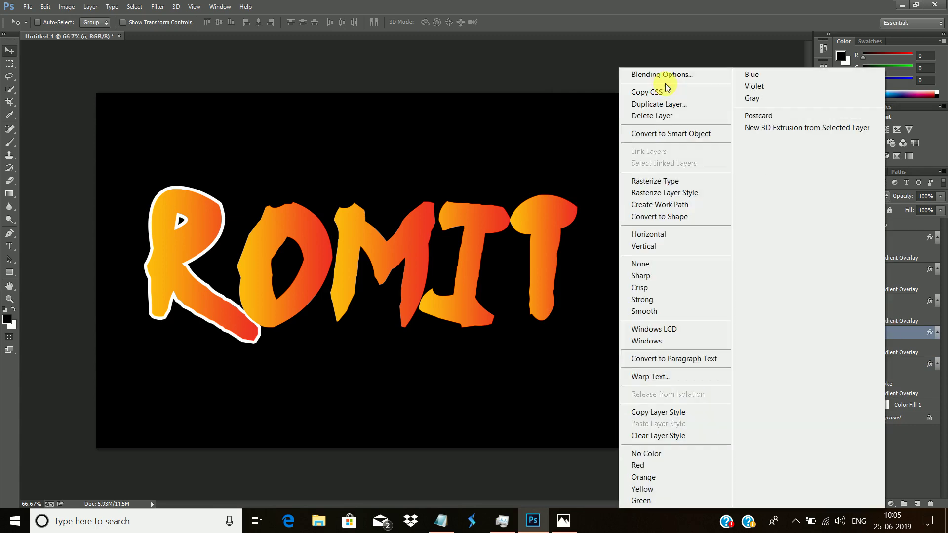
click(656, 75)
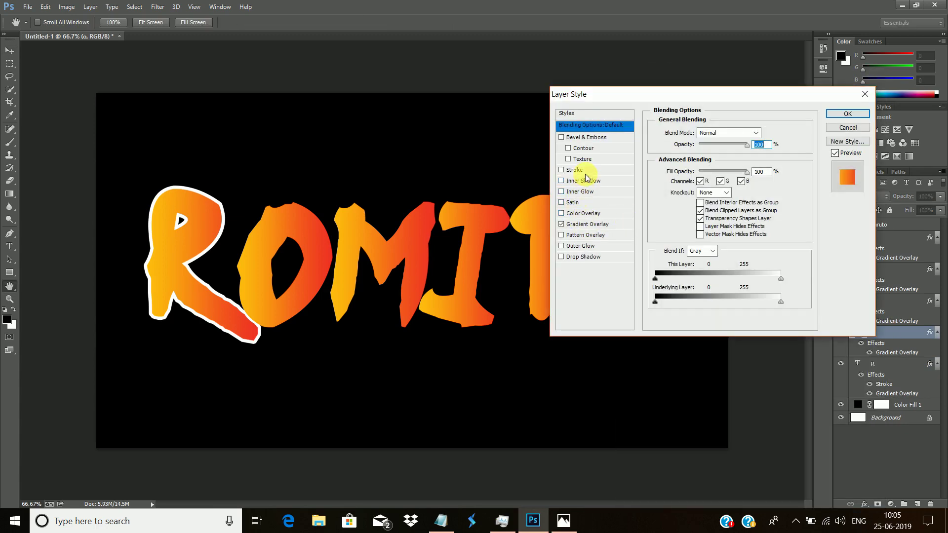
click(590, 171)
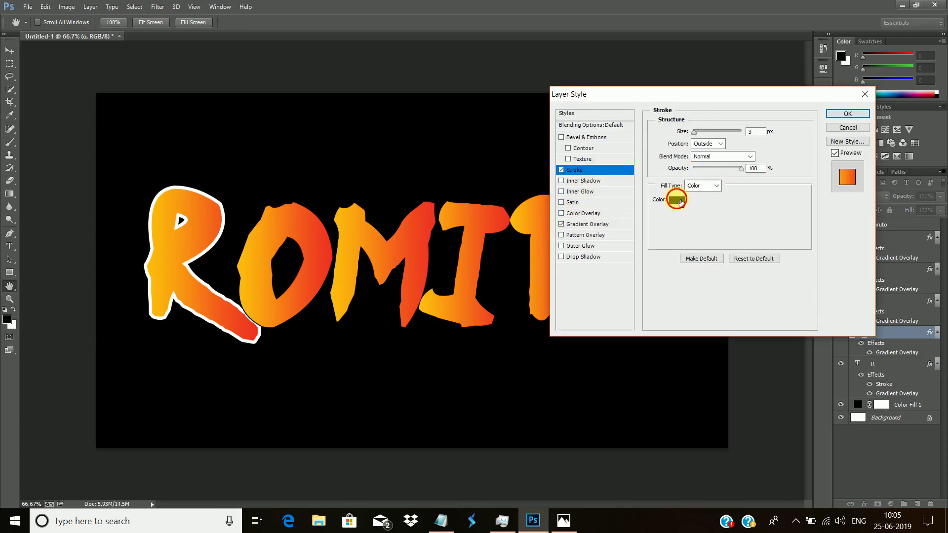
click(680, 203)
drag(392, 158, 245, 99)
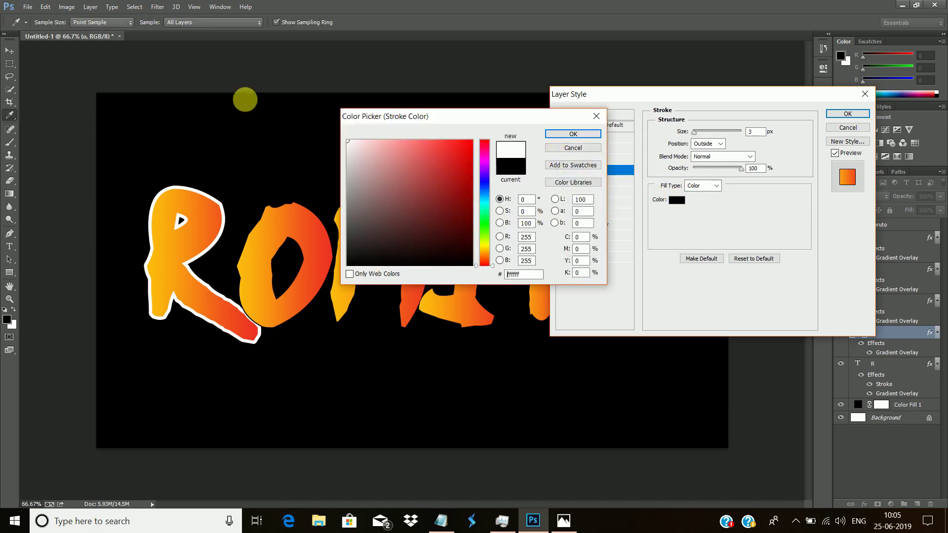
click(593, 140)
text(10)
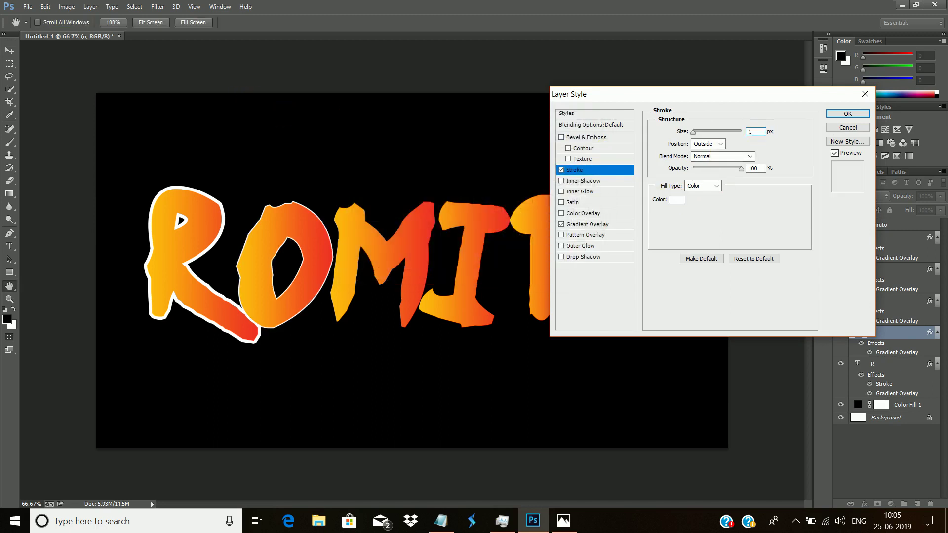
click(847, 113)
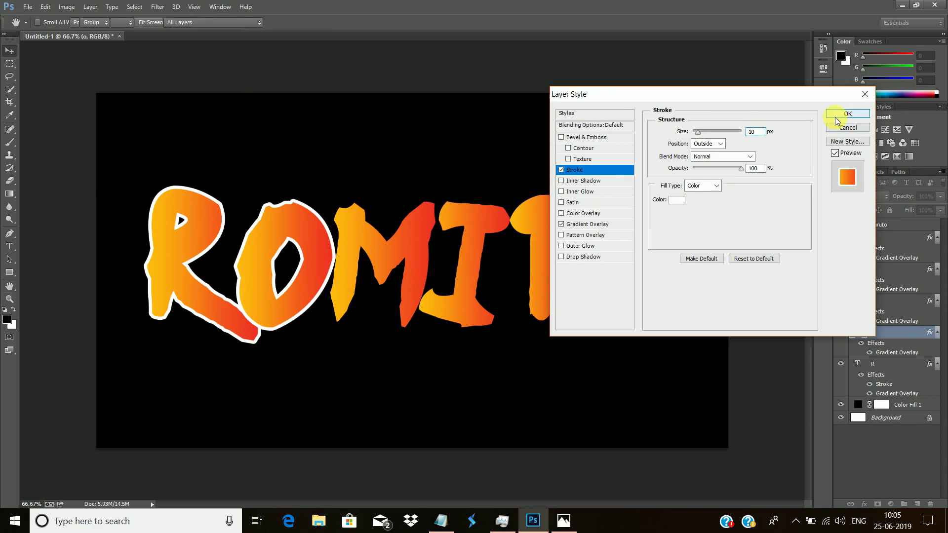
Step: Give the M text layer a white (ffffff) outside stroke of 10 px
right_click(873, 300)
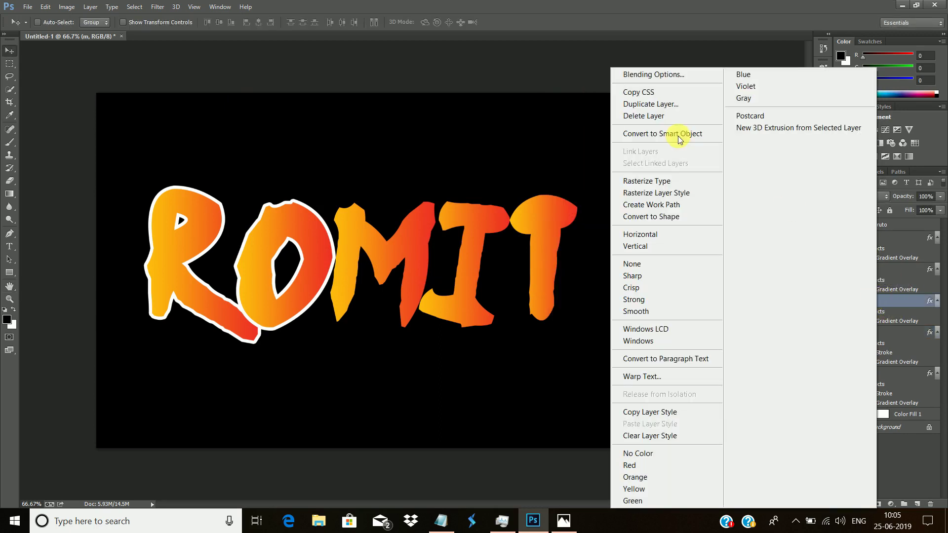
click(659, 75)
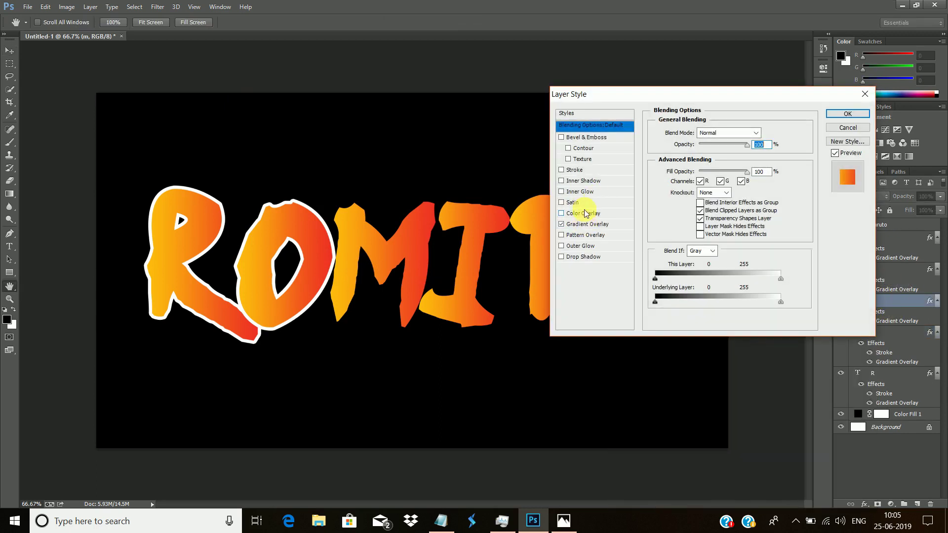
click(575, 170)
click(677, 200)
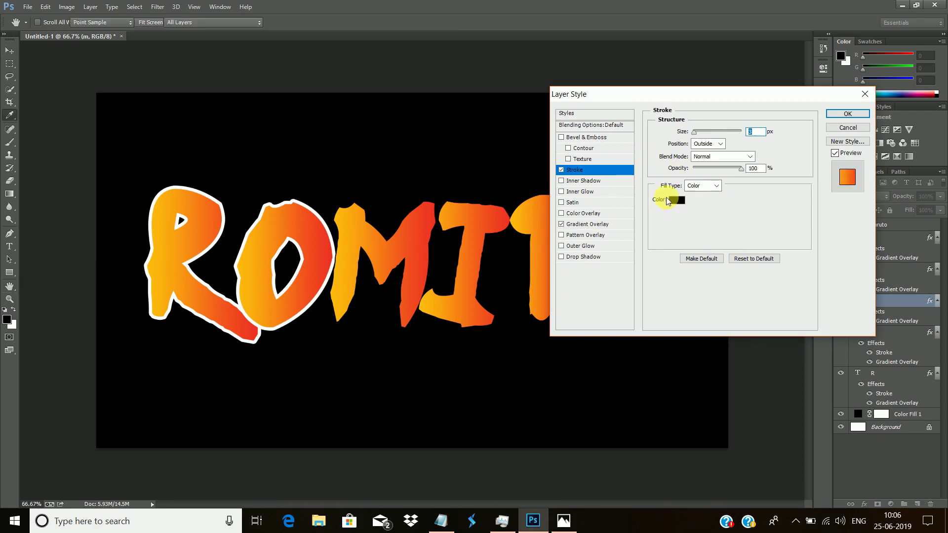
drag(385, 165, 178, 70)
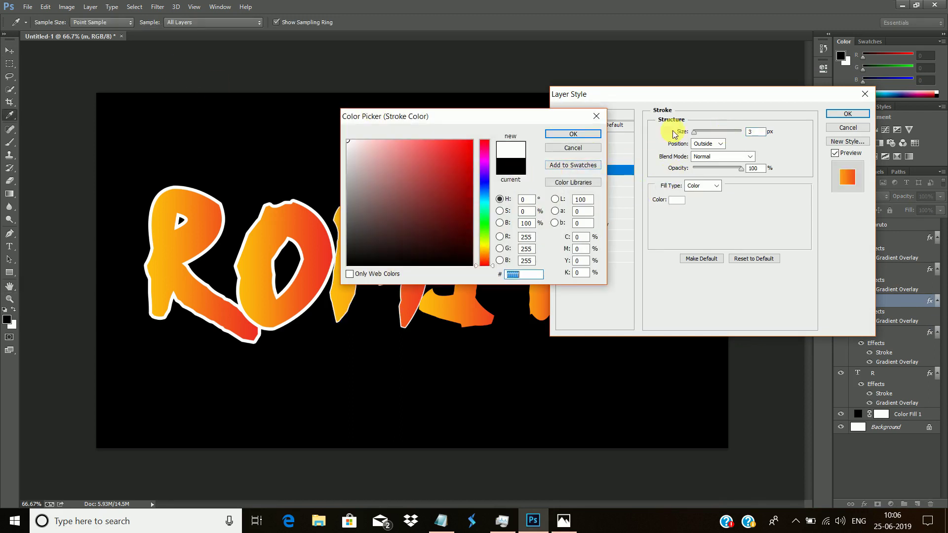
click(578, 134)
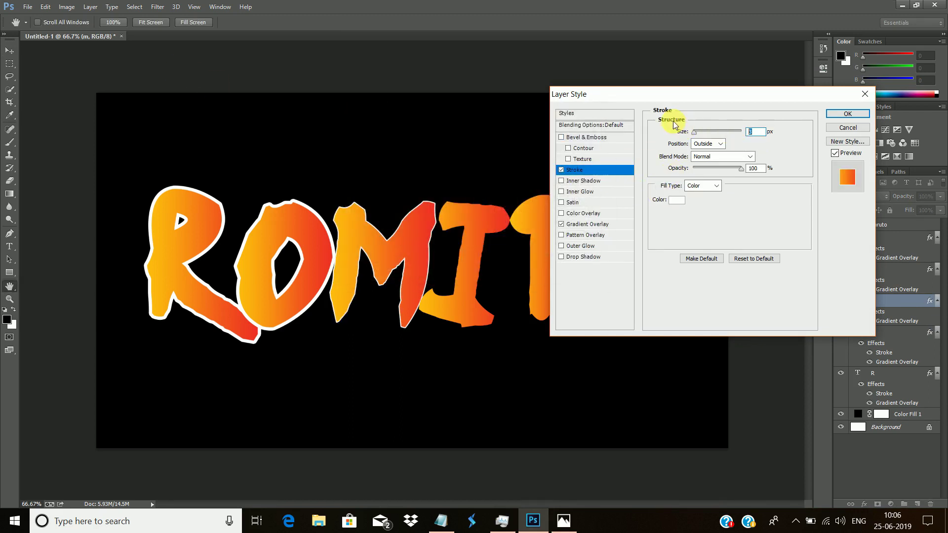
text(1)
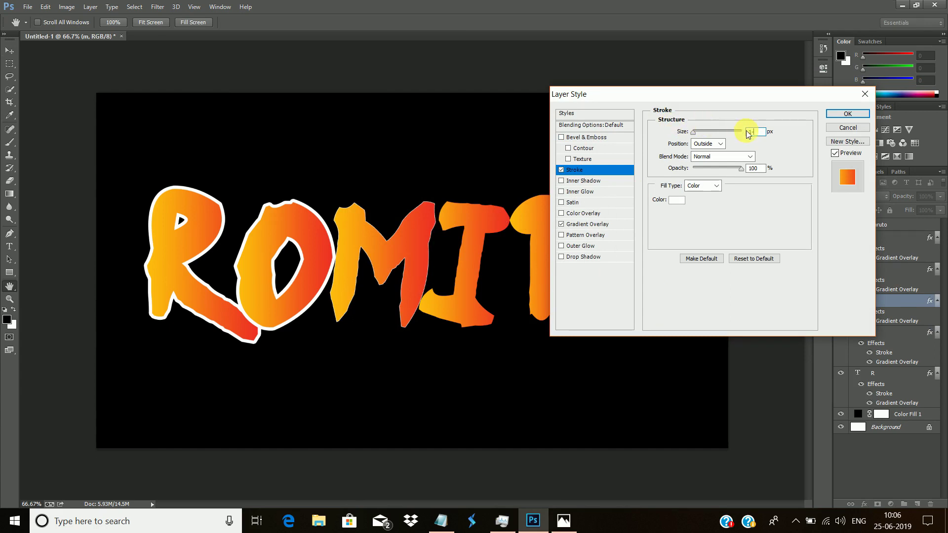
text(0)
click(850, 114)
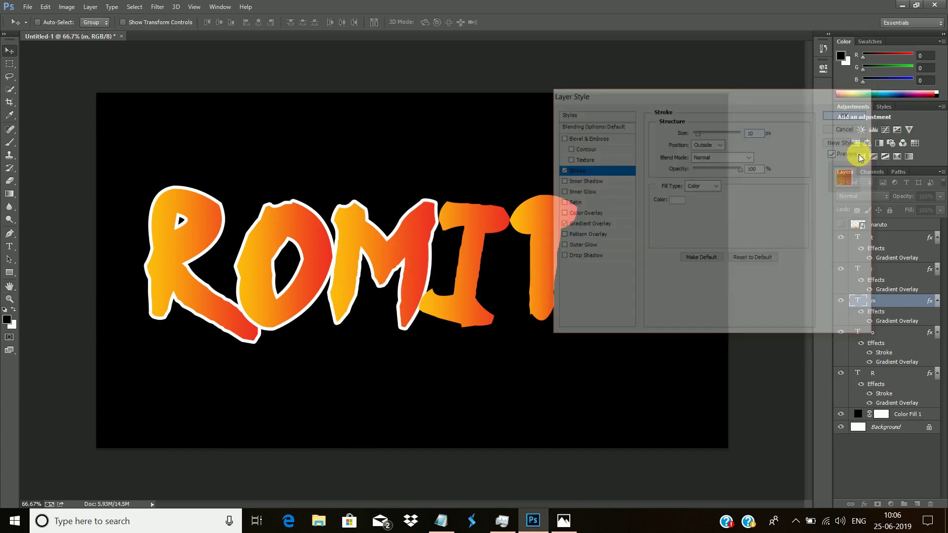
Step: Give the I text layer a white (ffffff) outside stroke of 10 px
click(870, 258)
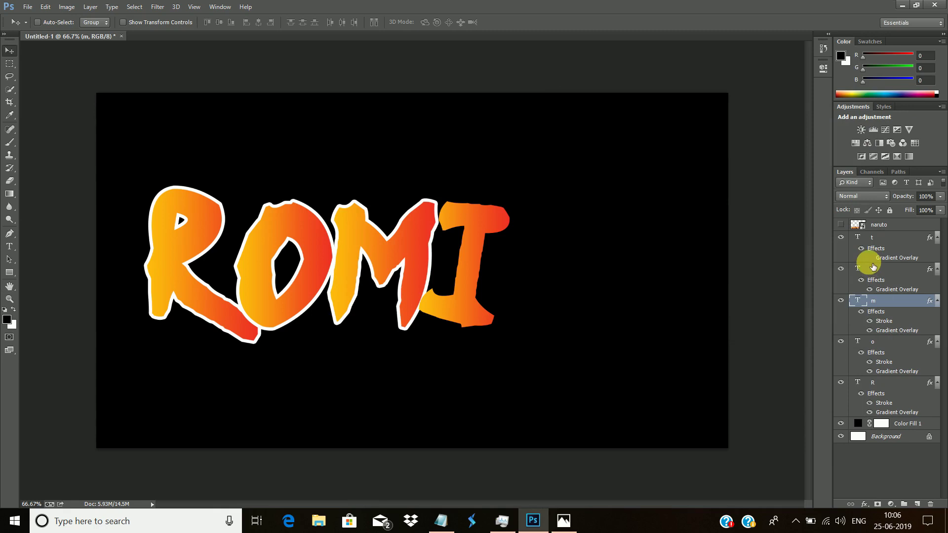
click(870, 258)
right_click(874, 269)
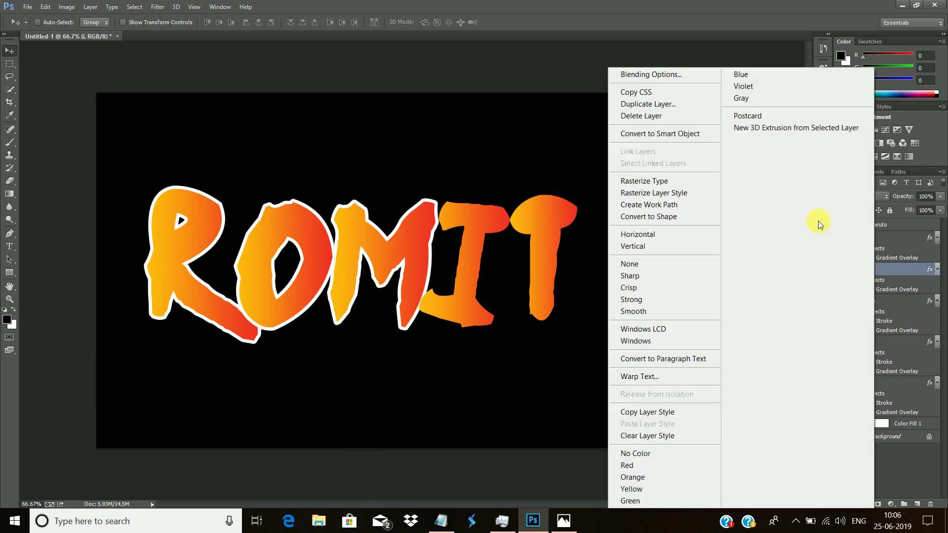
click(661, 75)
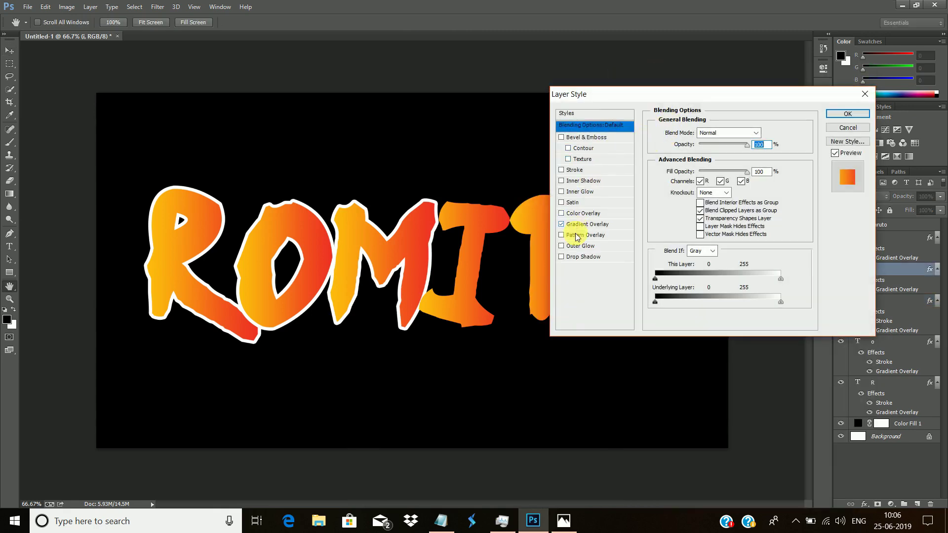
click(575, 170)
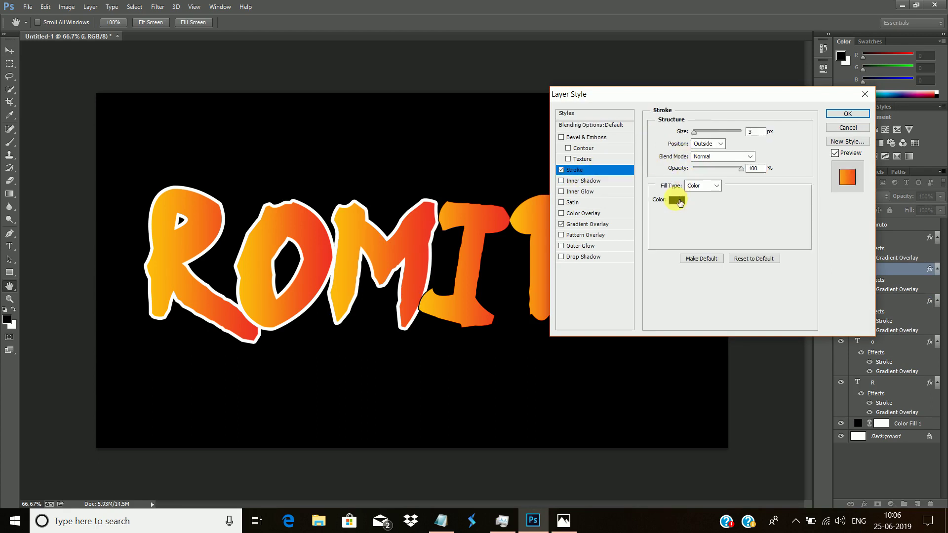
click(677, 200)
drag(376, 166, 286, 87)
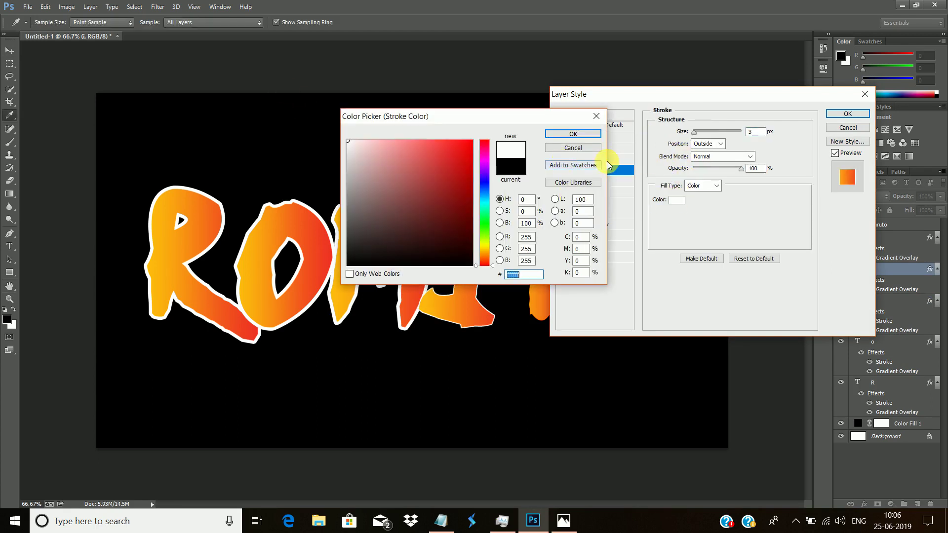
click(564, 134)
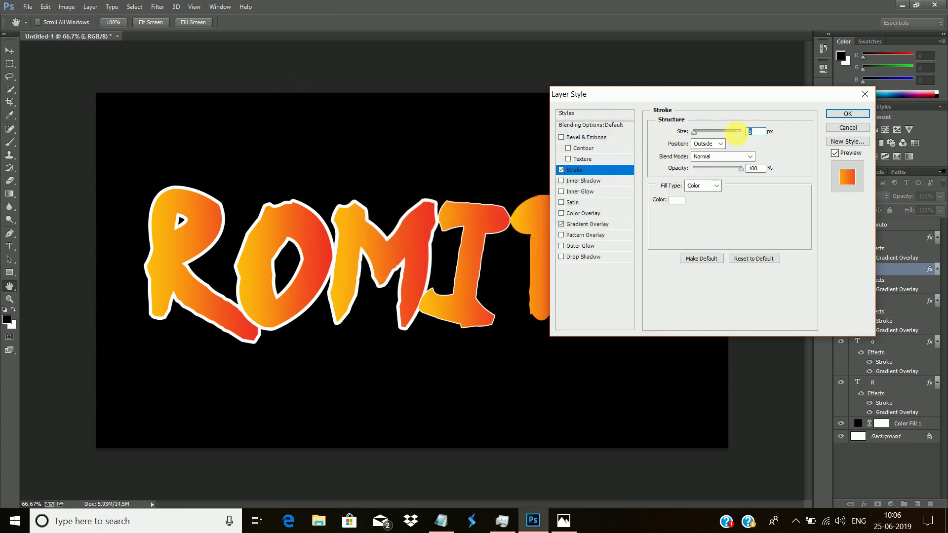
text(10)
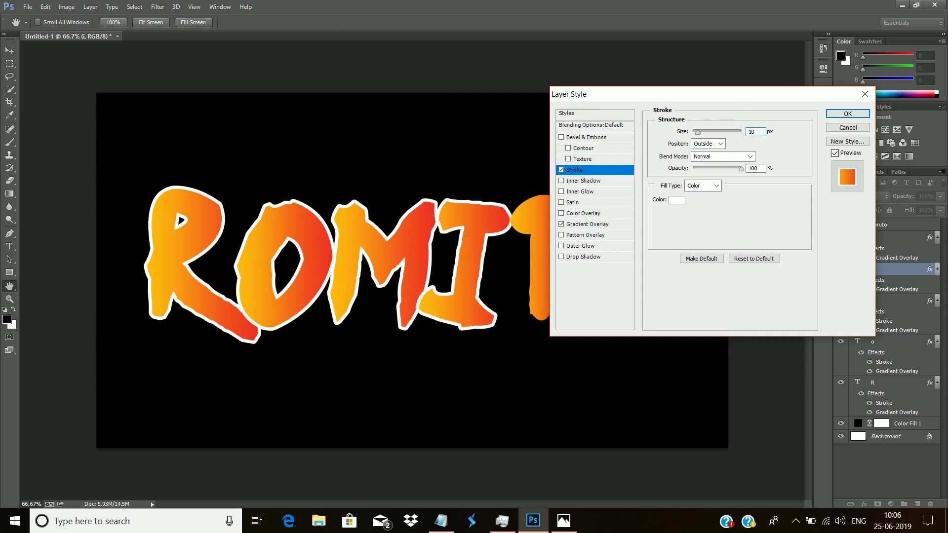
click(847, 113)
Step: Give the T text layer a white (ffffff) outside stroke of 10 px
click(884, 239)
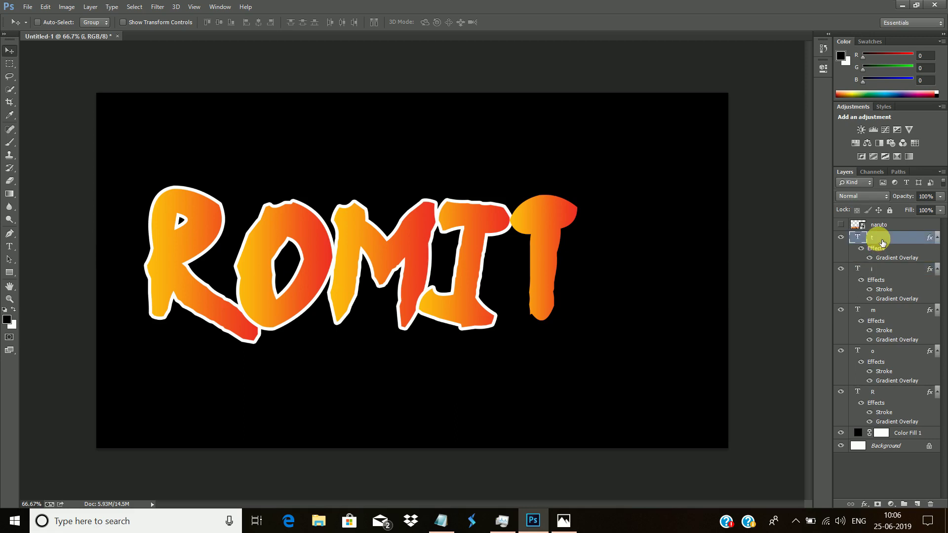
right_click(881, 239)
click(652, 75)
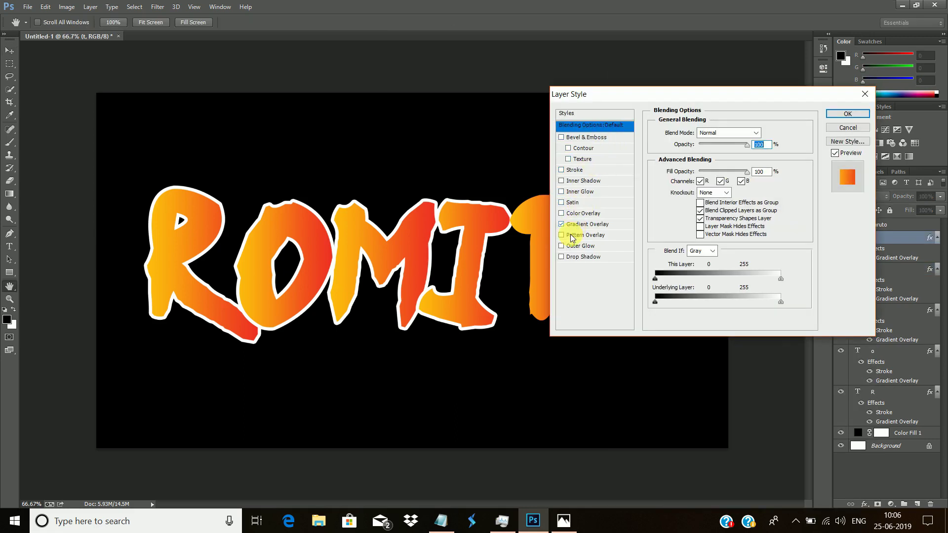
click(581, 171)
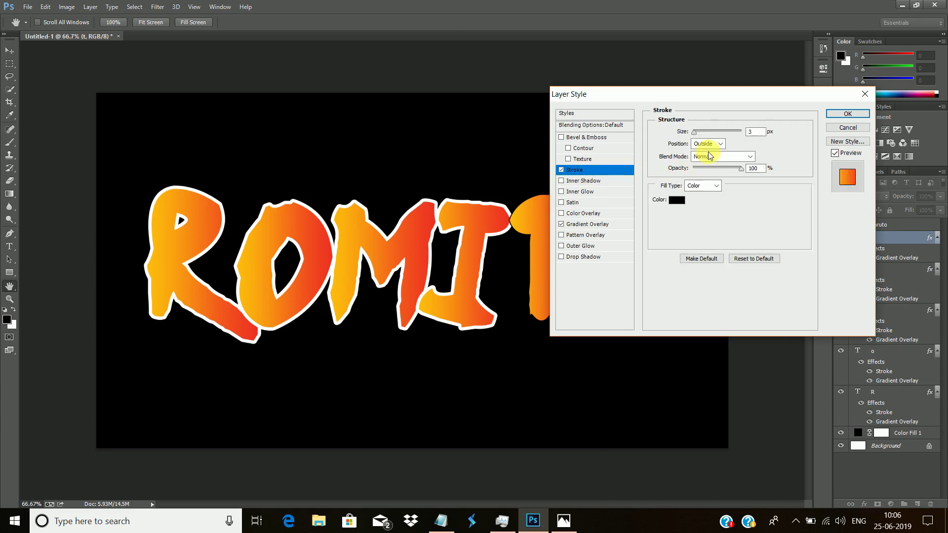
click(677, 203)
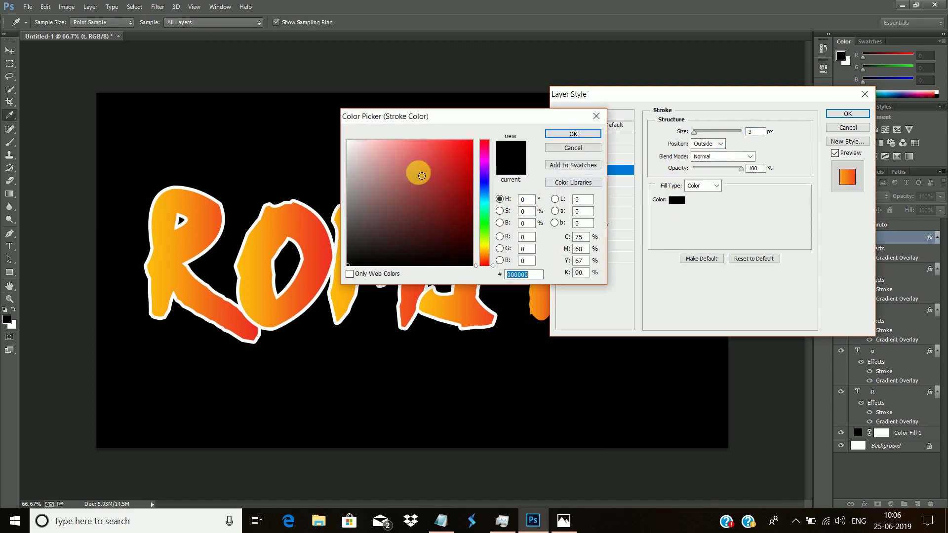
drag(416, 176, 286, 119)
click(586, 138)
click(759, 135)
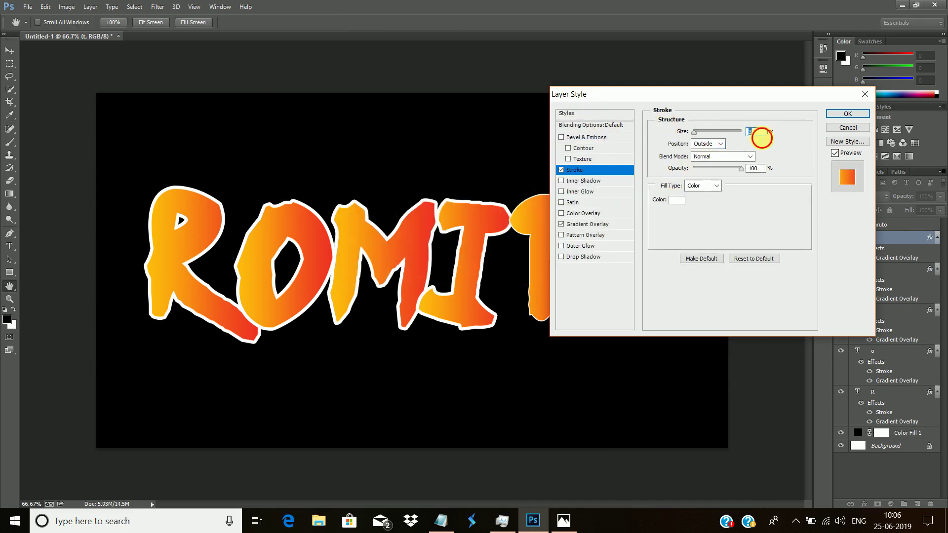
text(1)
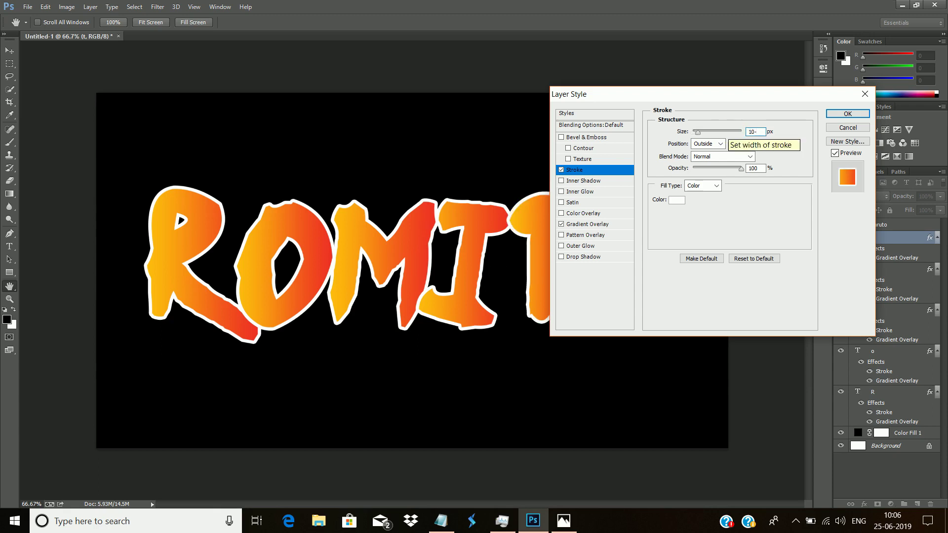
text(0)
click(836, 114)
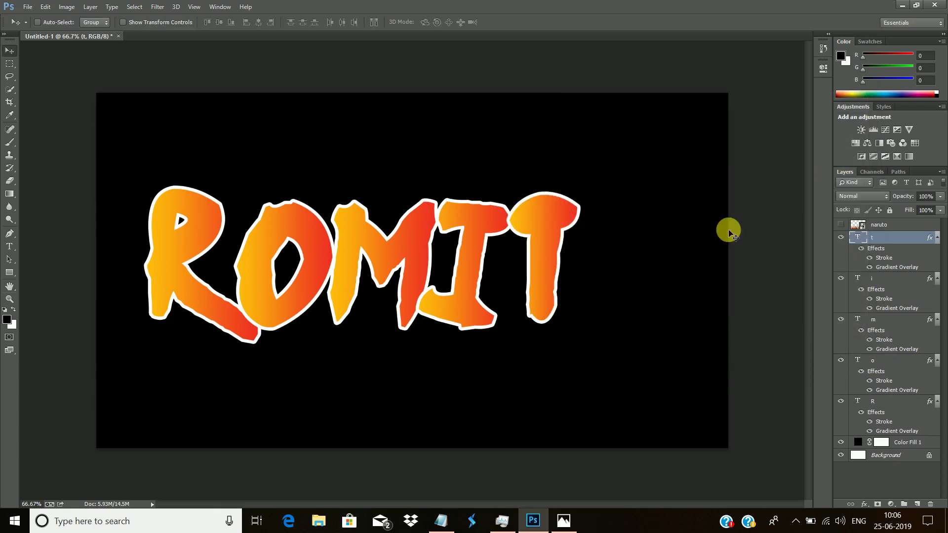
Step: Shift the I and T letters slightly right and down to adjust their spacing after the M
key(ctrl+plus)
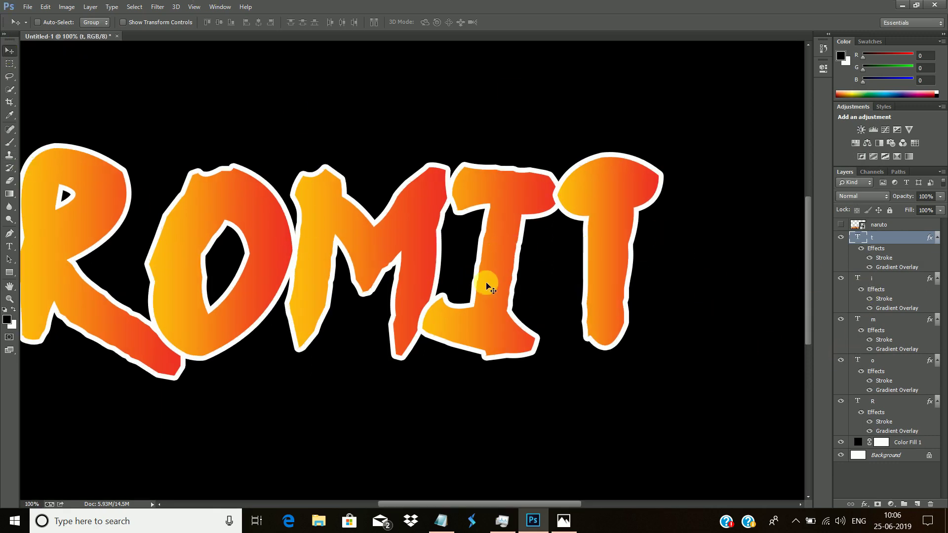
drag(482, 281, 468, 309)
click(884, 278)
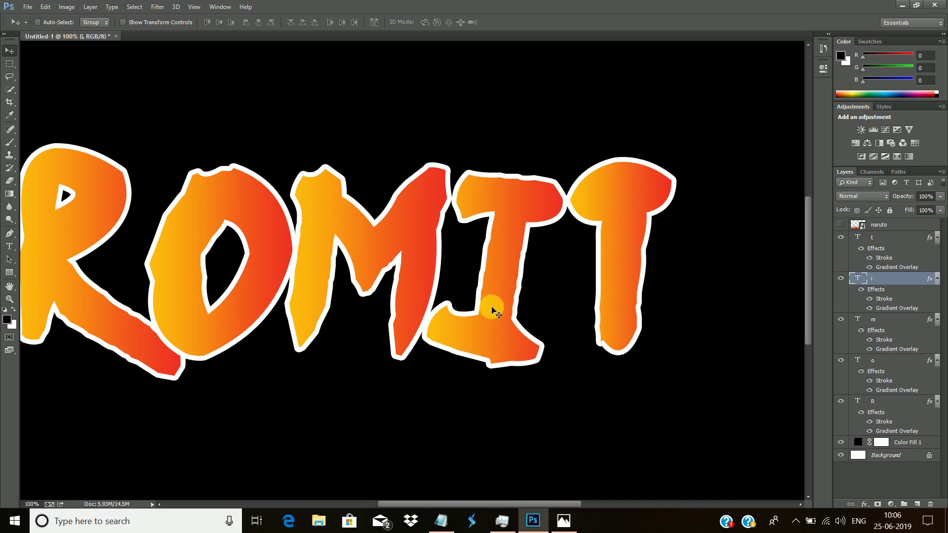
click(873, 238)
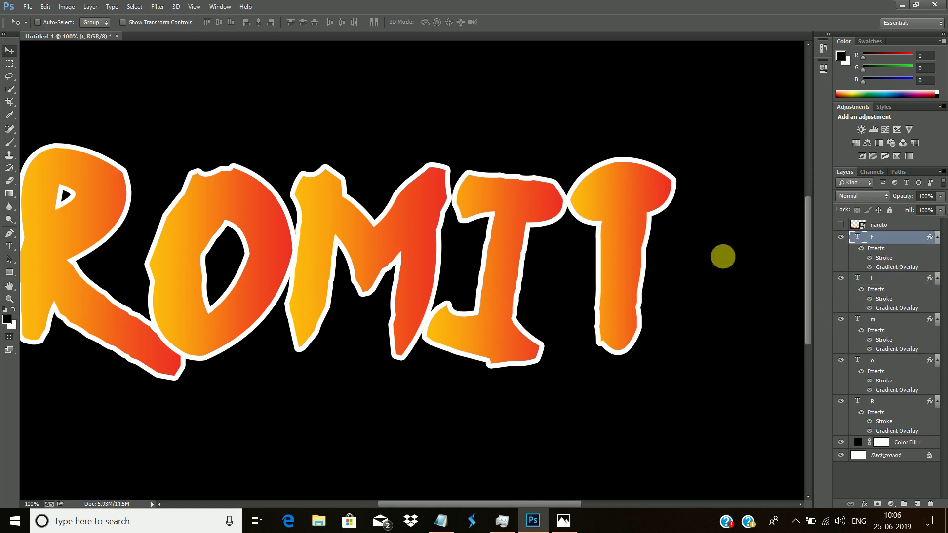
mouse_move(623, 262)
mouse_down()
mouse_move(630, 266)
mouse_move(614, 263)
mouse_up()
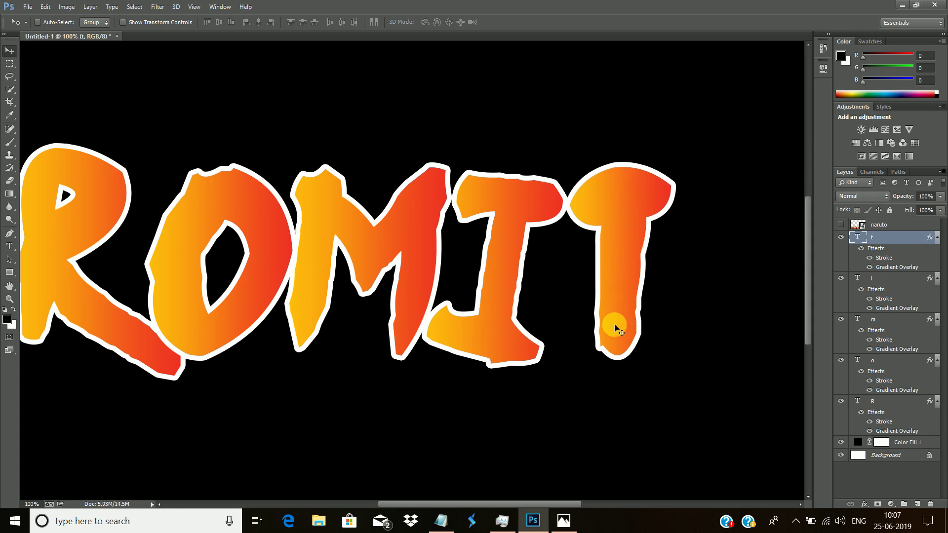
key(ctrl+minus)
key(ctrl+minus)
key(ctrl+plus)
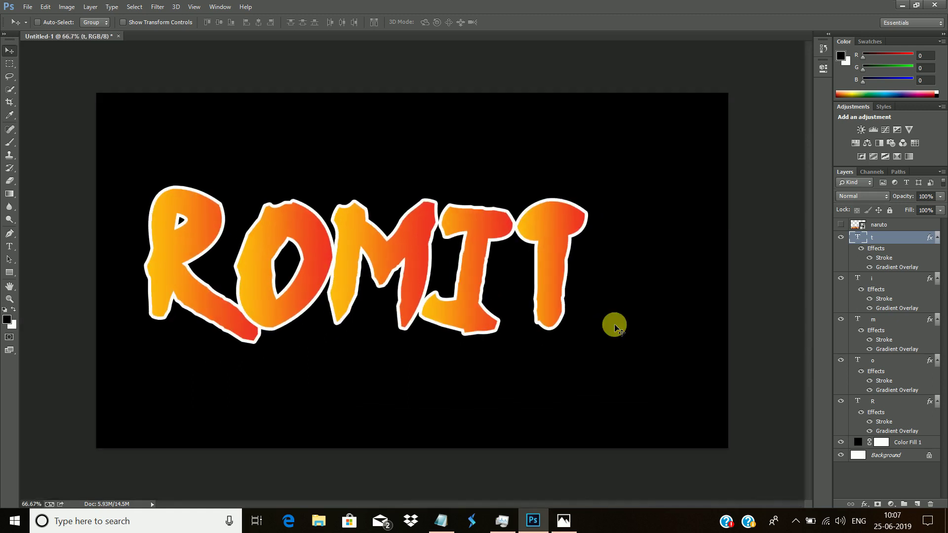
Step: Select the T, I, M and O text layers together and shift them slightly right, away from the R
shift+click(877, 279)
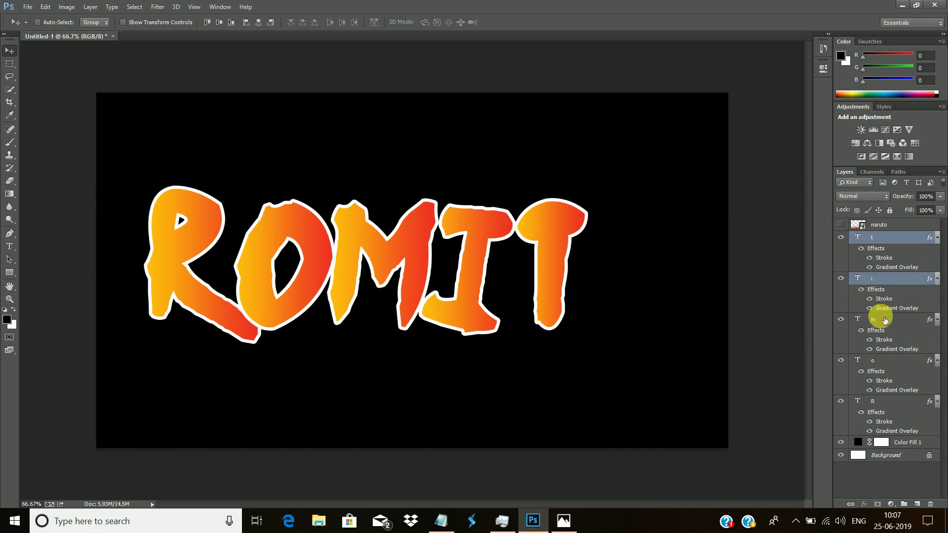
shift+click(882, 322)
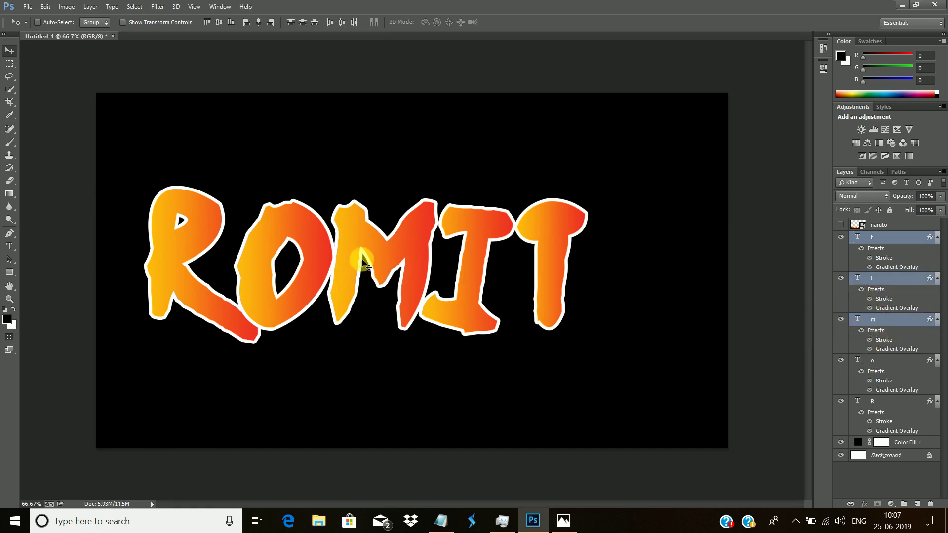
shift+click(869, 362)
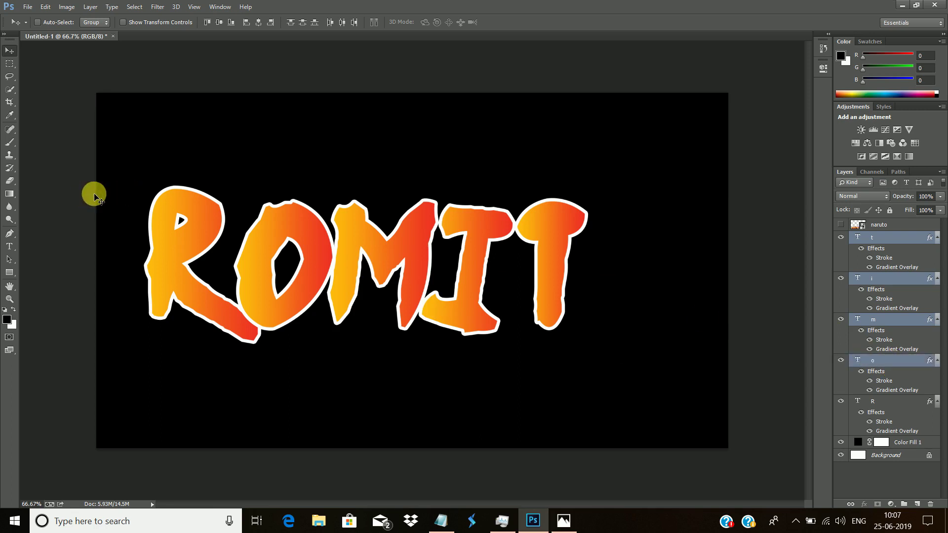
key(ctrl+plus)
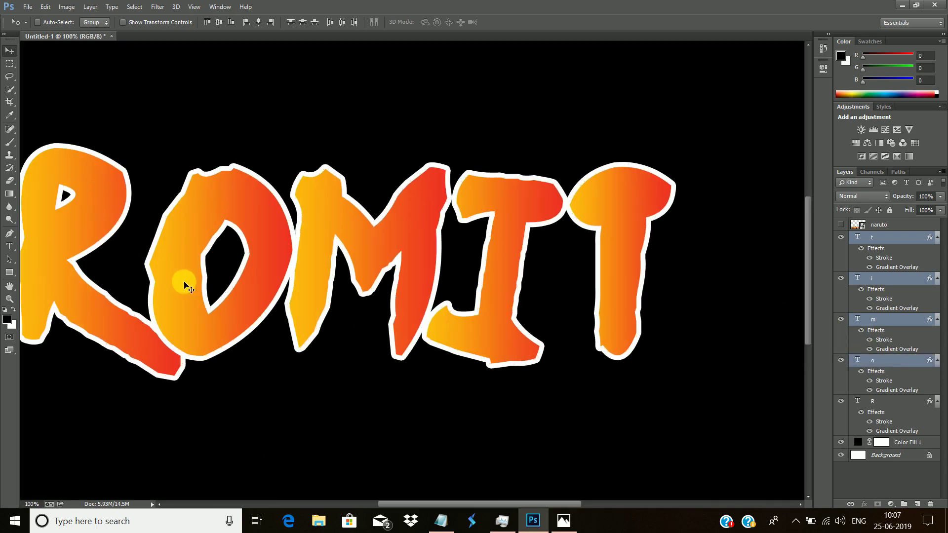
drag(189, 287, 194, 285)
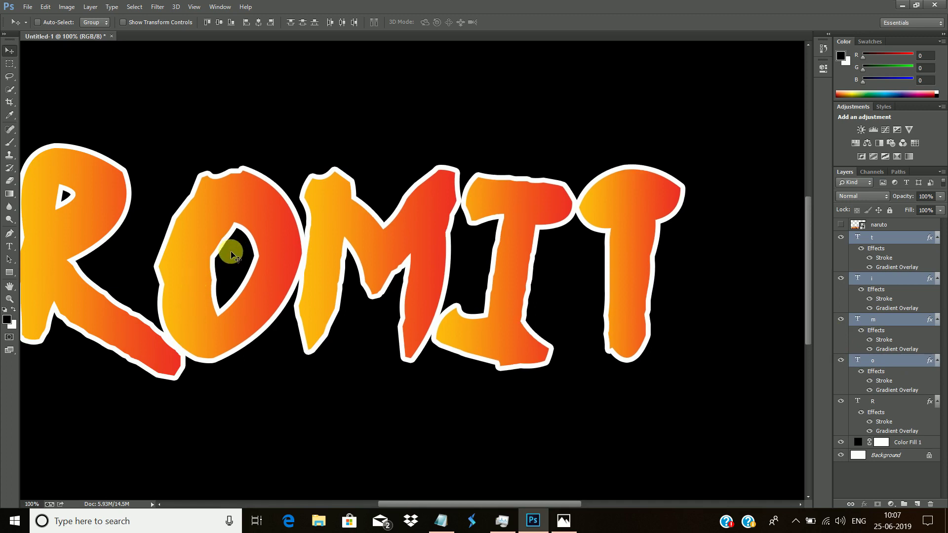
Step: Add the R text layer to the selection and group all five letter layers
key(ctrl+minus)
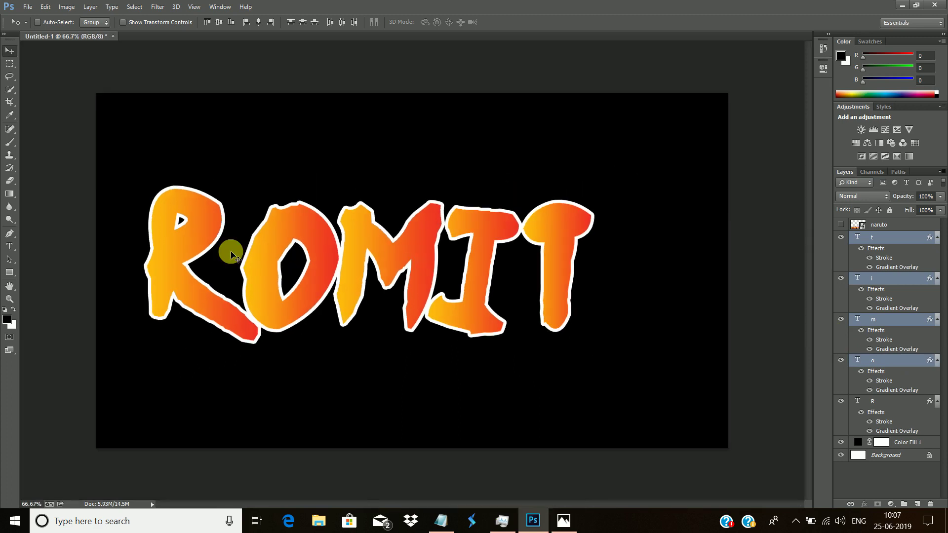
shift+click(890, 401)
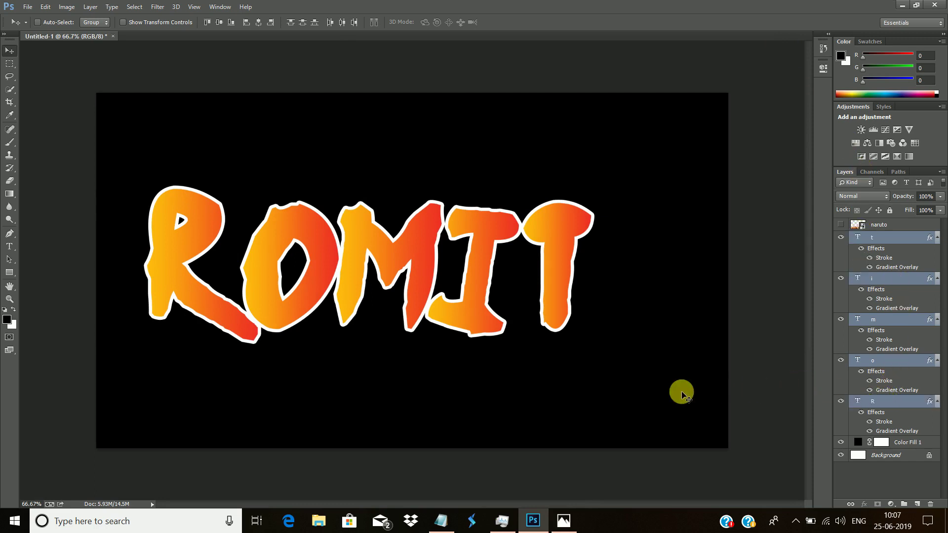
key(ctrl+g)
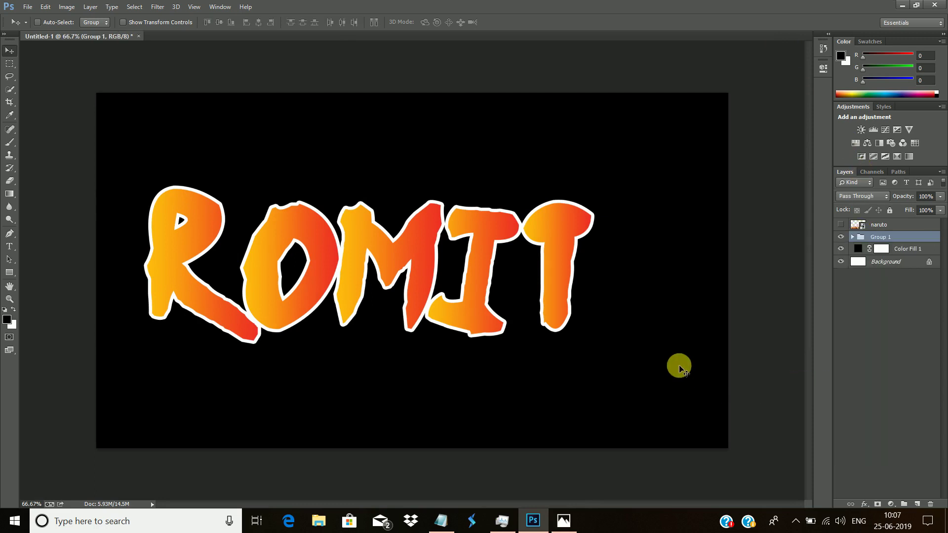
Step: Switch to the nnnn.txt notes in Notepad and highlight the "Group Selected Layers" shortcut line
click(499, 522)
click(498, 521)
click(441, 521)
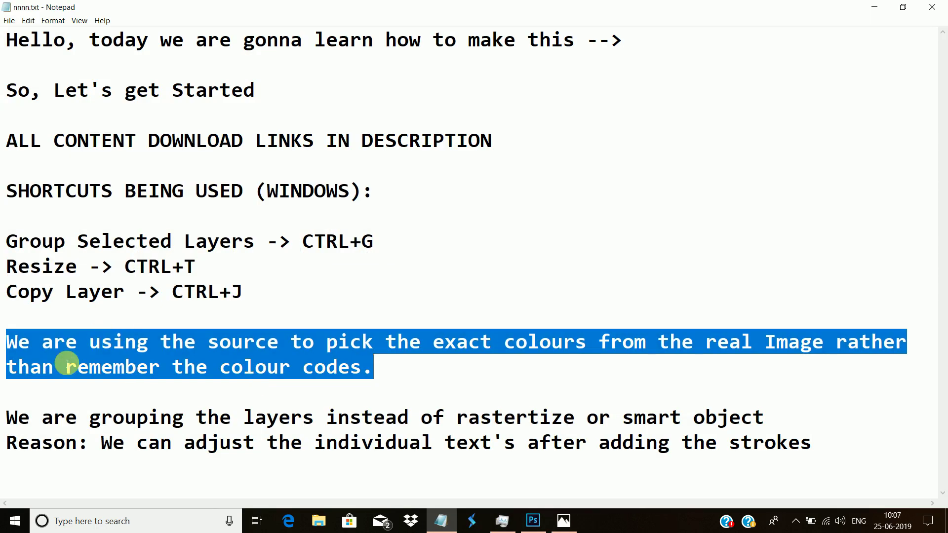
click(82, 275)
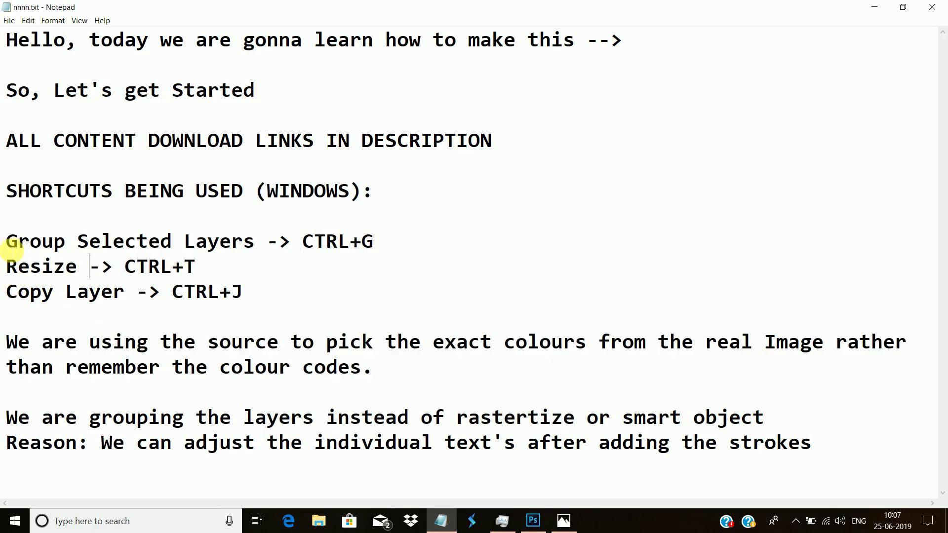
drag(6, 241, 385, 241)
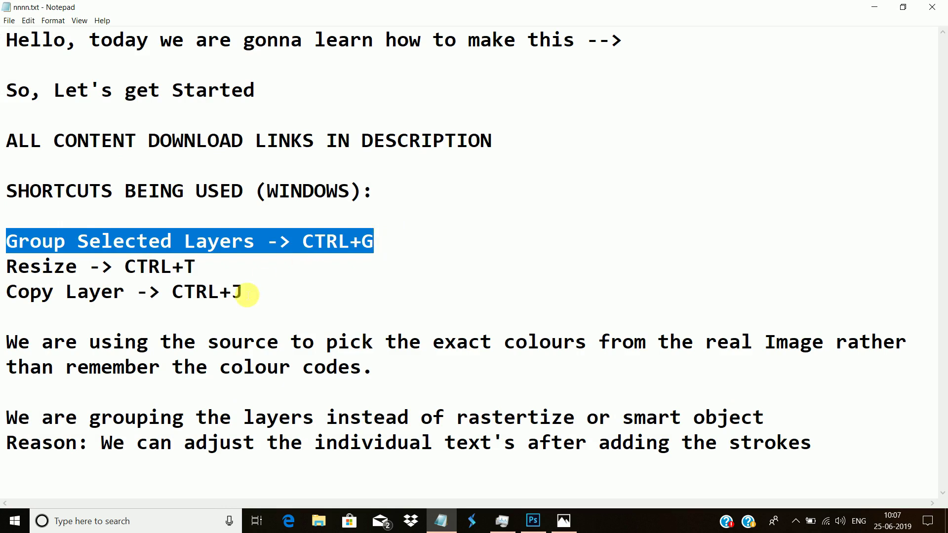
Step: Add the line 'Zoom In -> CTRL+"+" AND Zoom Out --> CTRL+"-"' below the Copy Layer shortcut, followed by a blank line, and highlight it
click(252, 295)
key(Return)
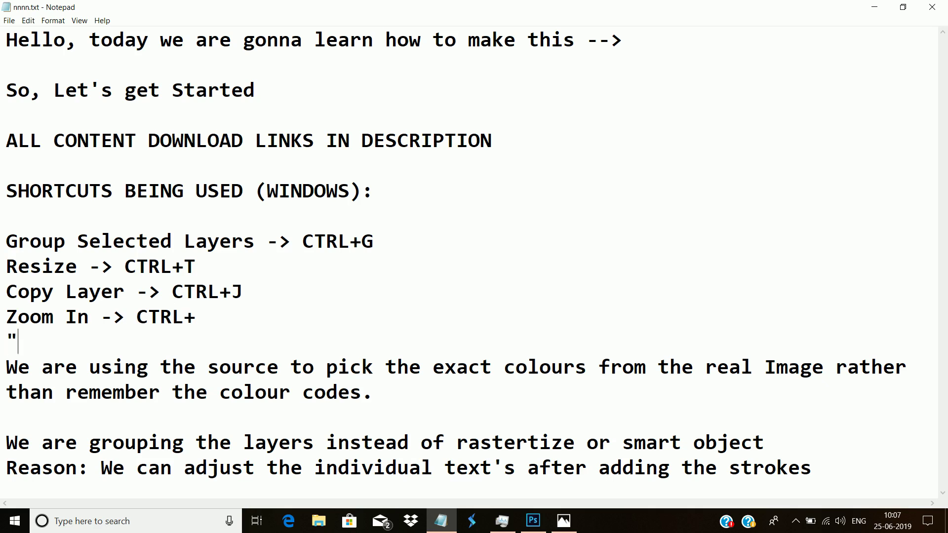
key(BackSpace)
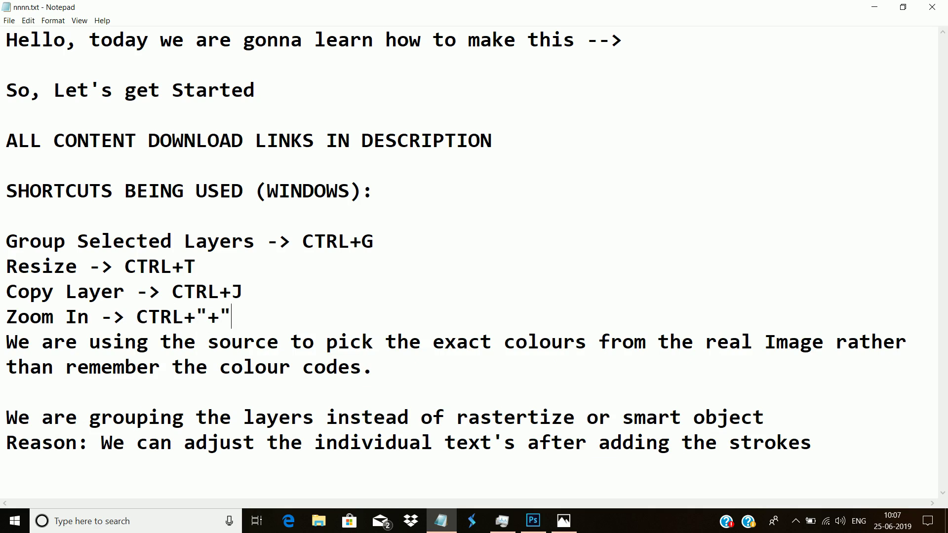
text(AND)
key(BackSpace)
key(BackSpace)
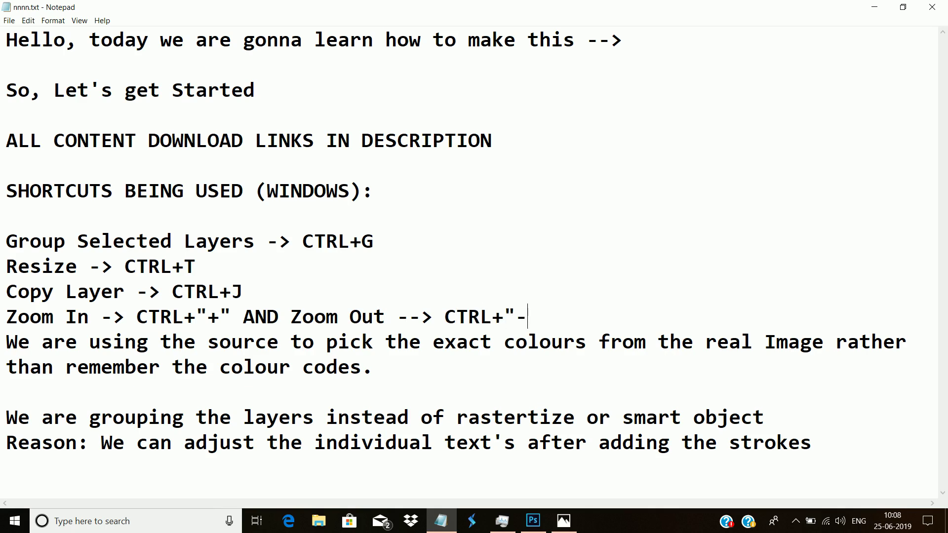
text(")
key(Return)
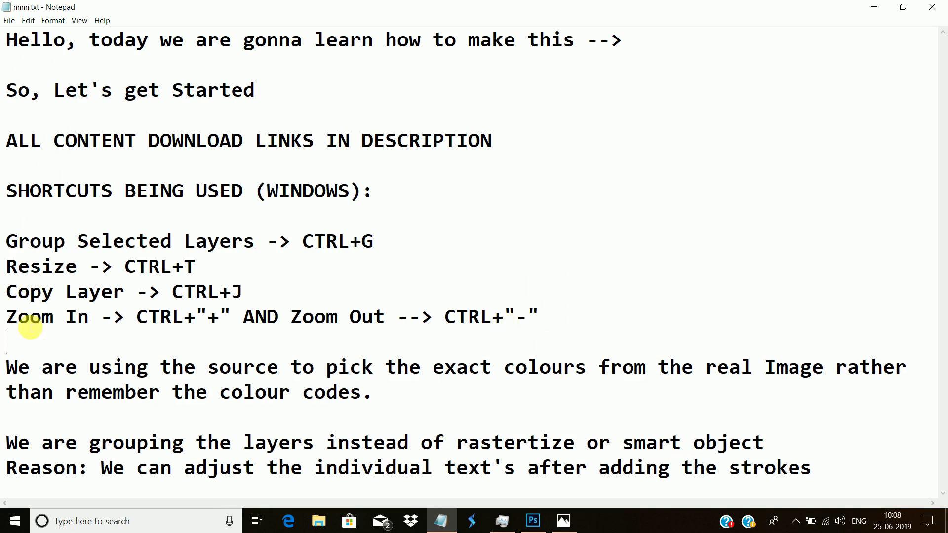
drag(7, 318, 545, 310)
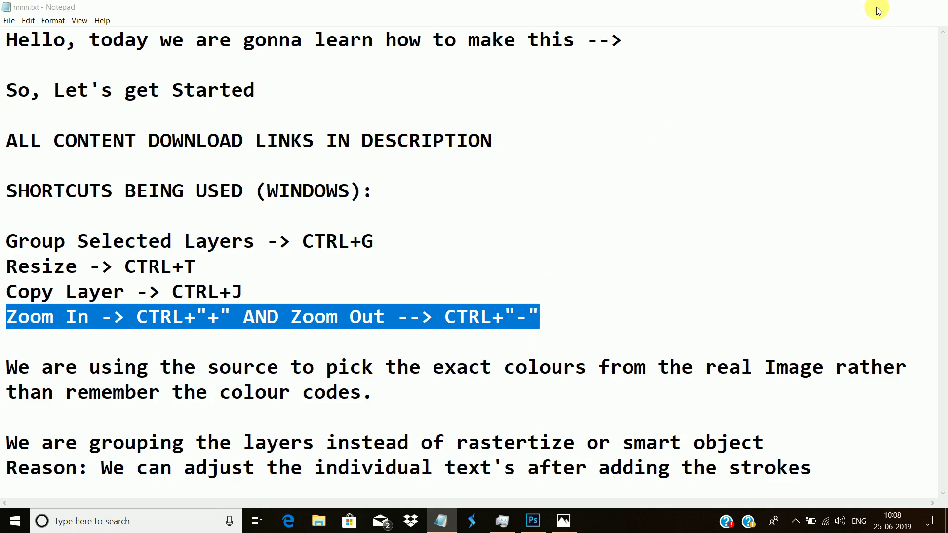
Step: Switch back to Photoshop, shift the grouped lettering slightly right, and hide the black Color Fill 1 layer
click(877, 8)
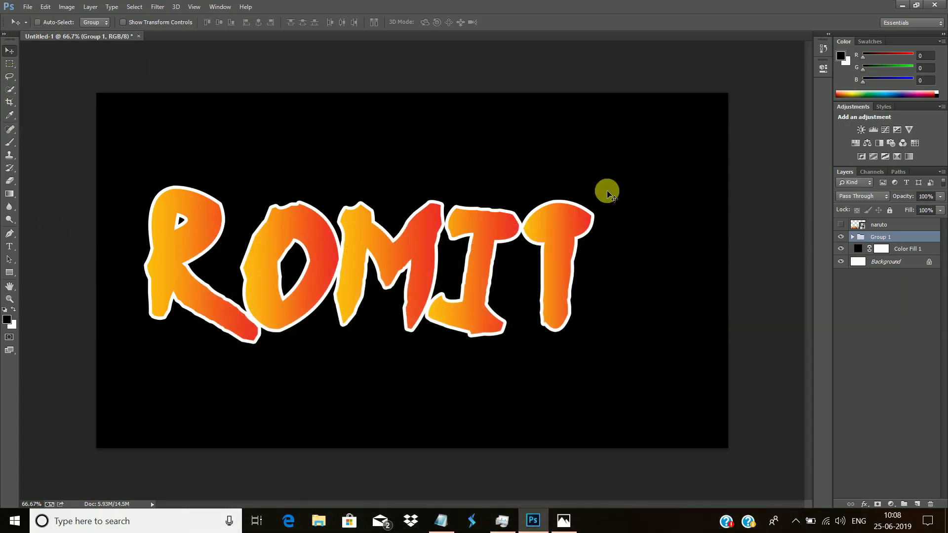
drag(282, 282, 305, 282)
click(879, 231)
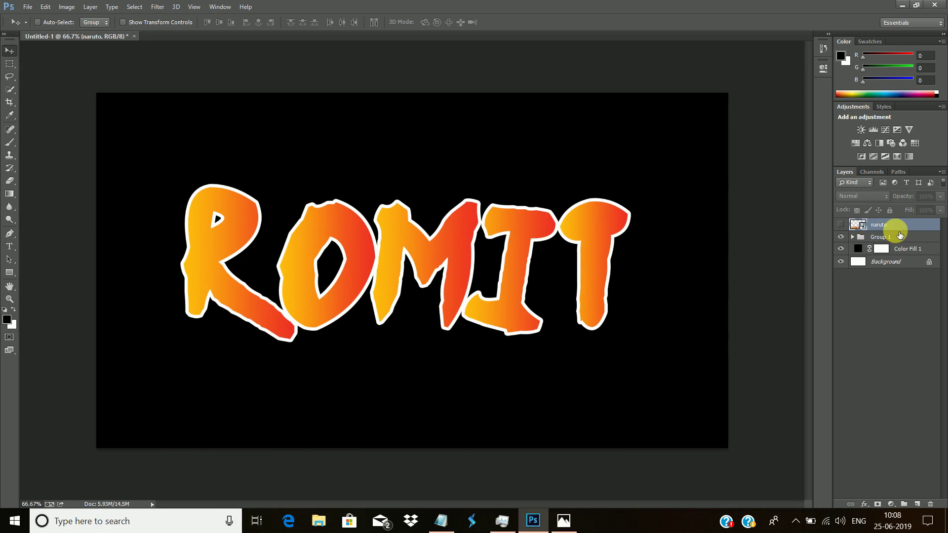
click(845, 249)
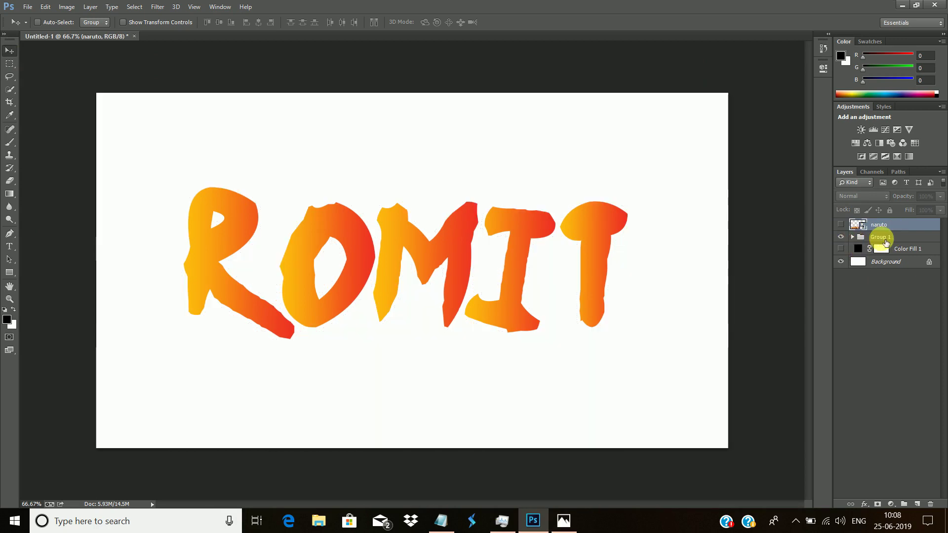
Step: Add a black outside Stroke to Group 1 through its layer style and set the size to 12 px
click(886, 239)
right_click(881, 237)
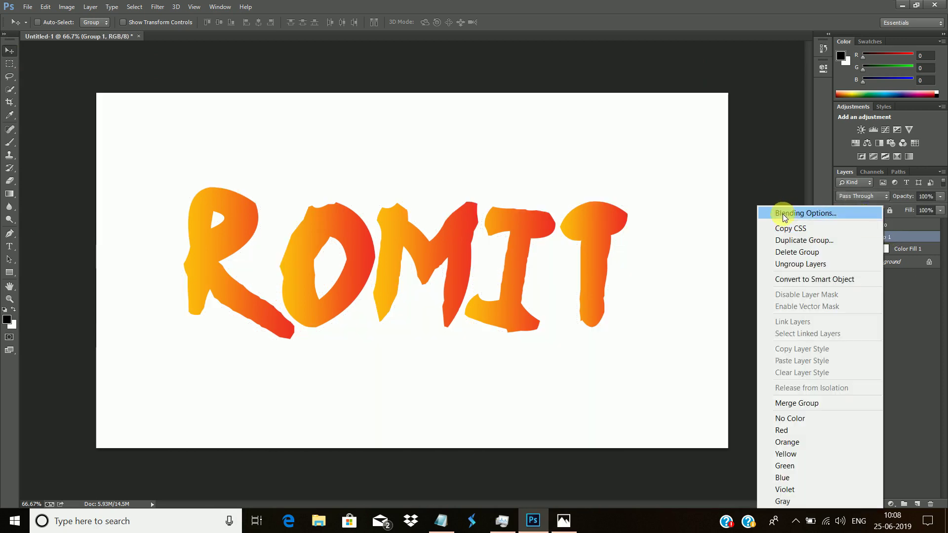
click(774, 210)
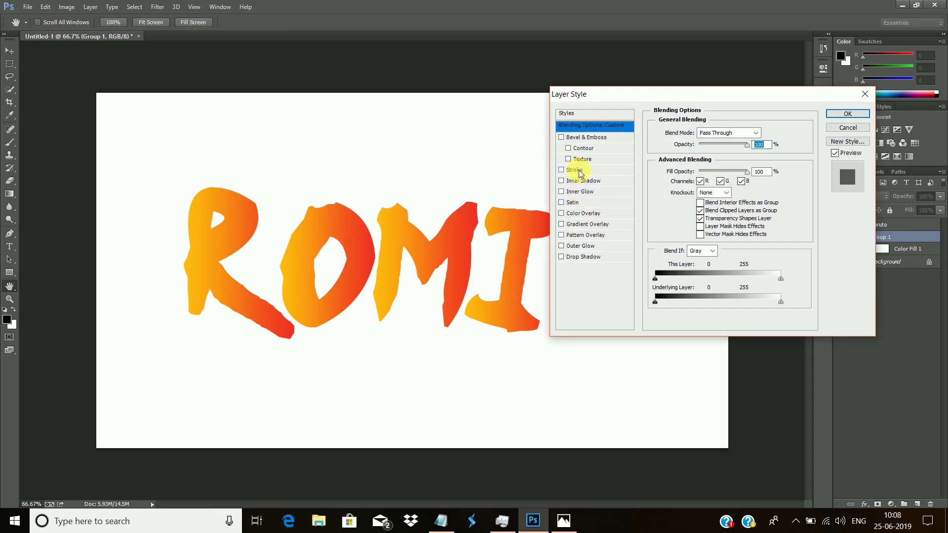
click(575, 170)
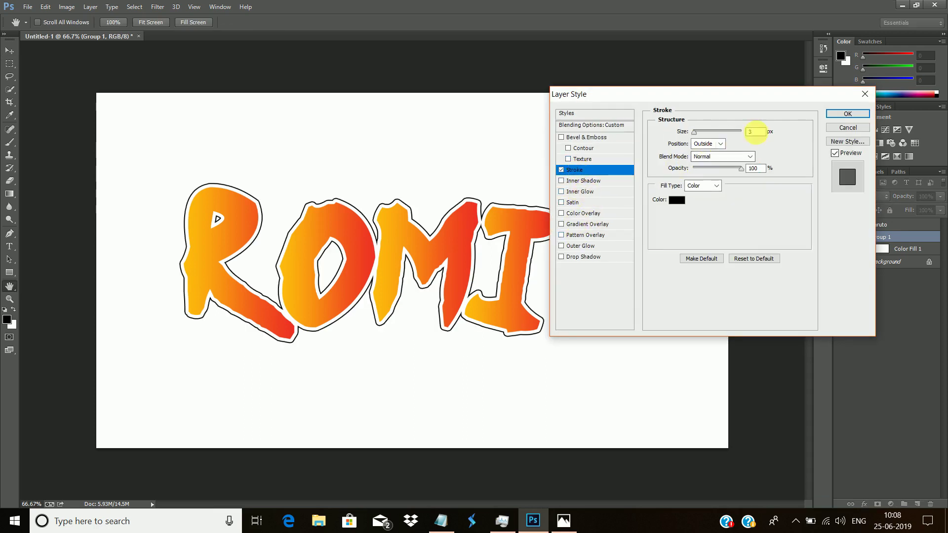
text(10)
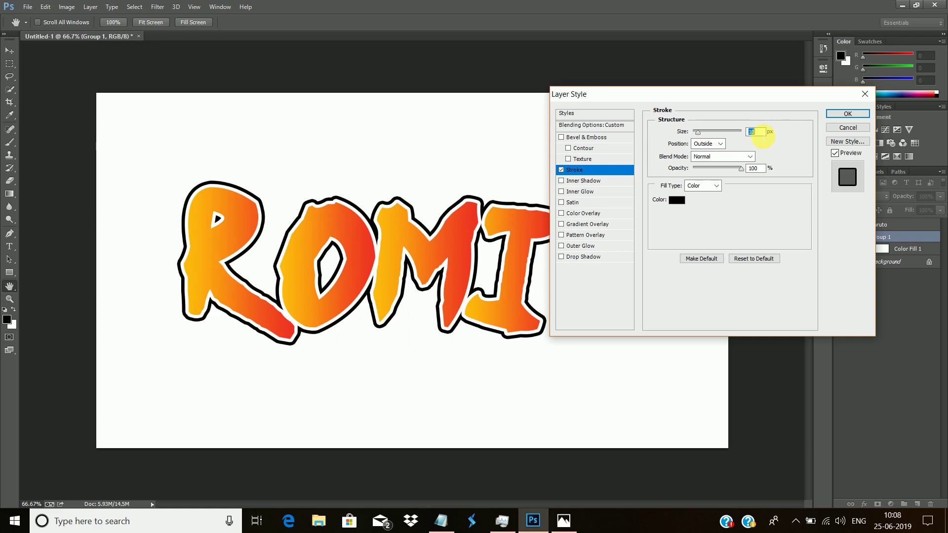
text(12)
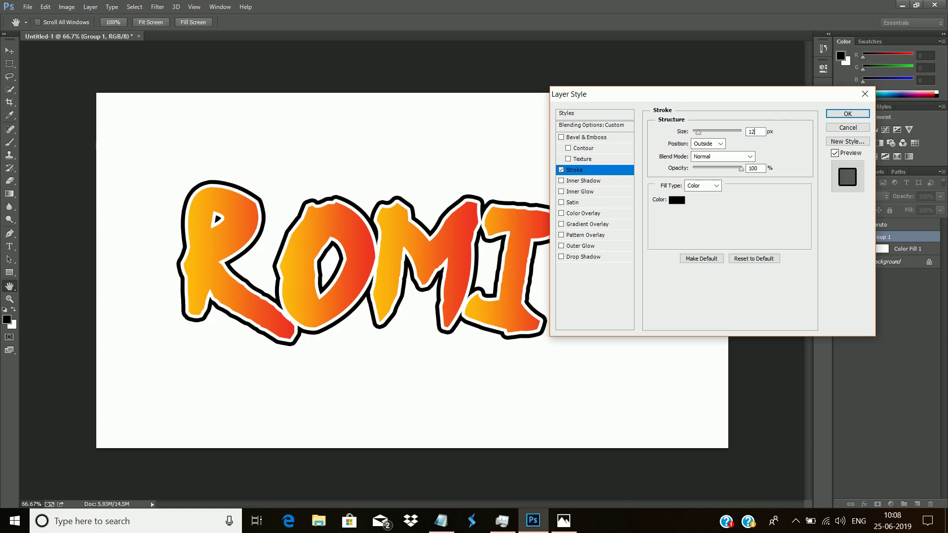
Step: Try a stroke size of 15 px on the lettering group
drag(756, 133, 744, 131)
text(1)
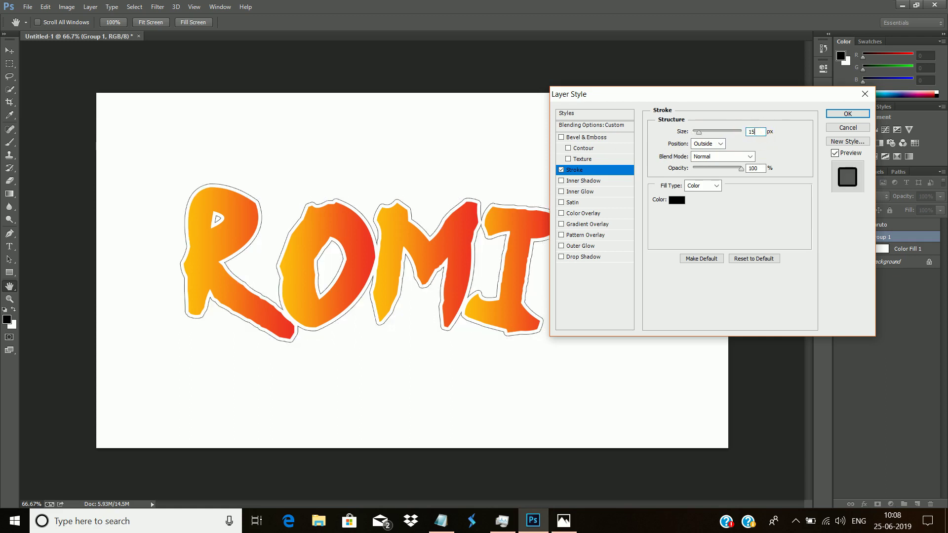
text(5)
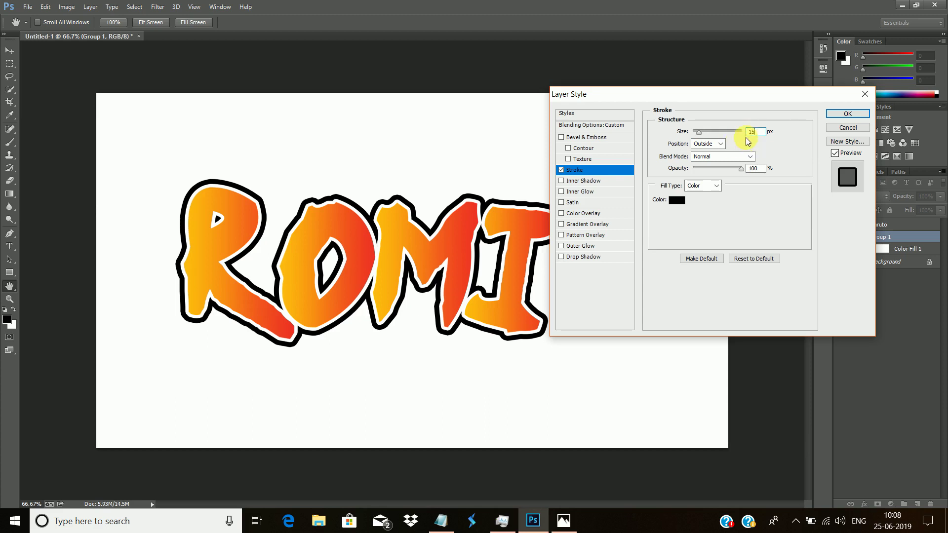
Step: Set the group's stroke size to 12 px and apply the layer style
drag(756, 132, 748, 133)
text(12)
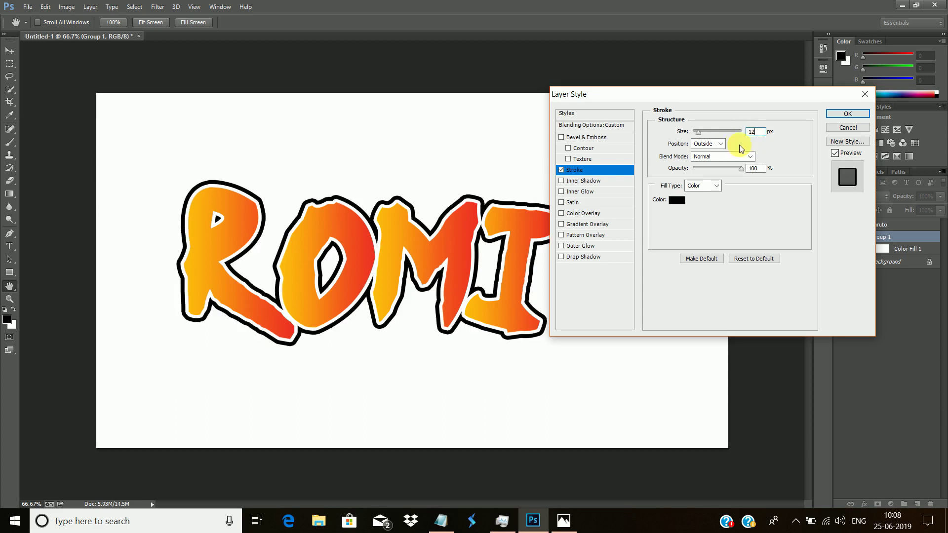
click(846, 113)
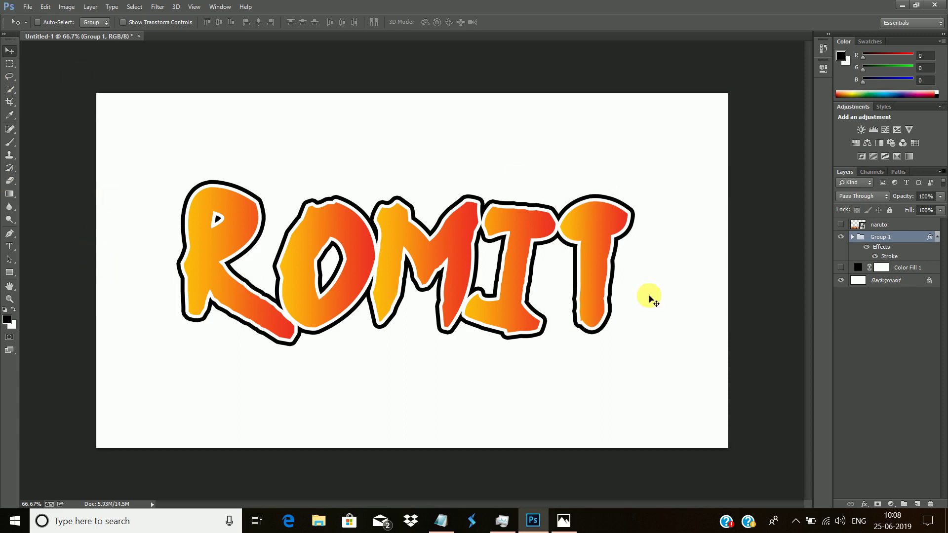
Step: Add a Drop Shadow to Group 1 with a distance of 15 px and a size of 0 px
click(885, 342)
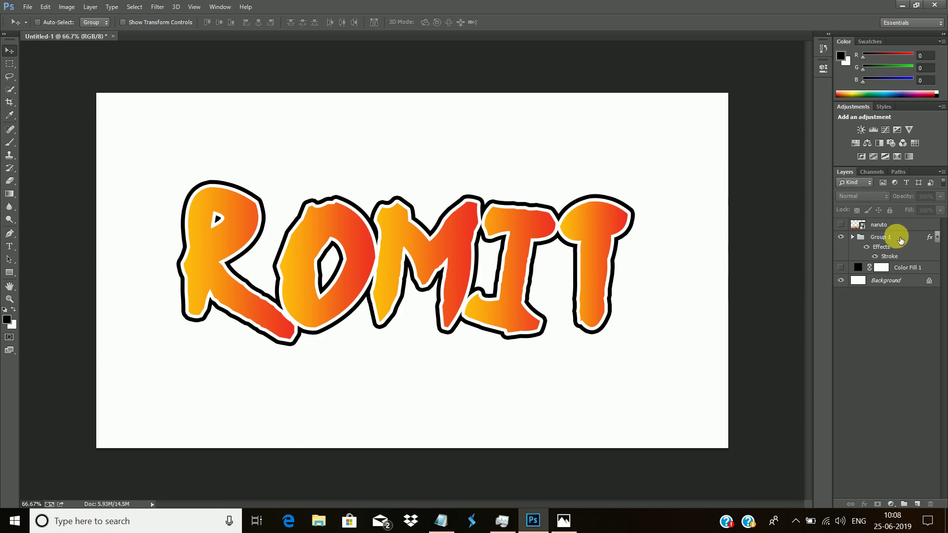
right_click(896, 237)
click(820, 212)
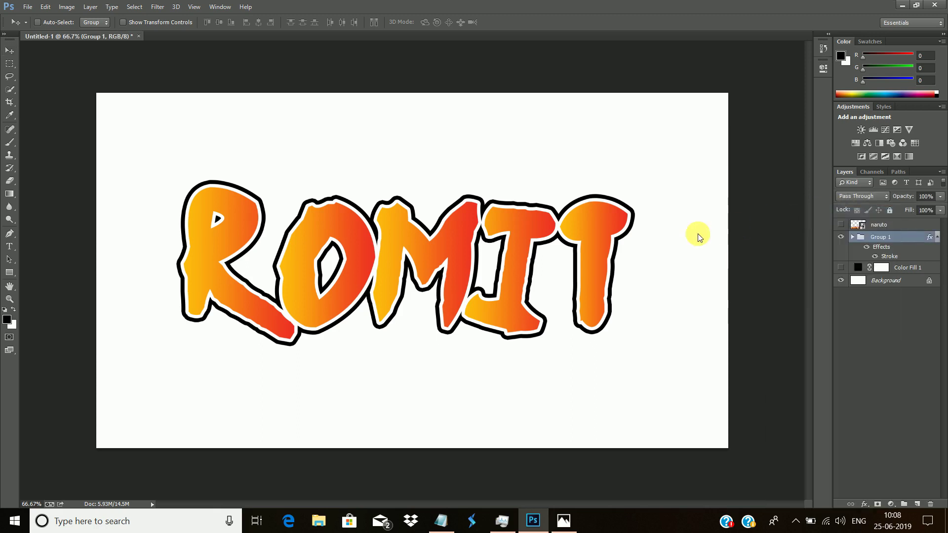
click(582, 256)
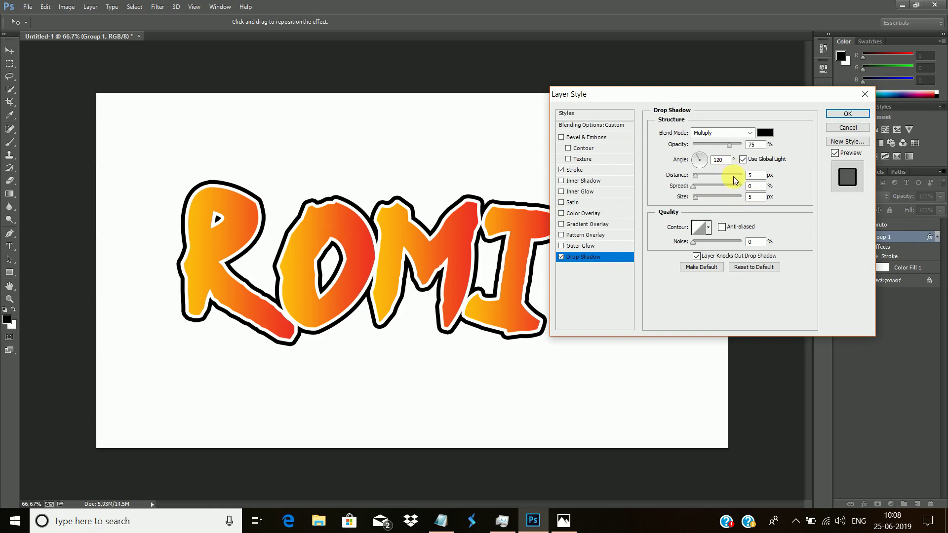
click(755, 176)
text(15)
click(730, 181)
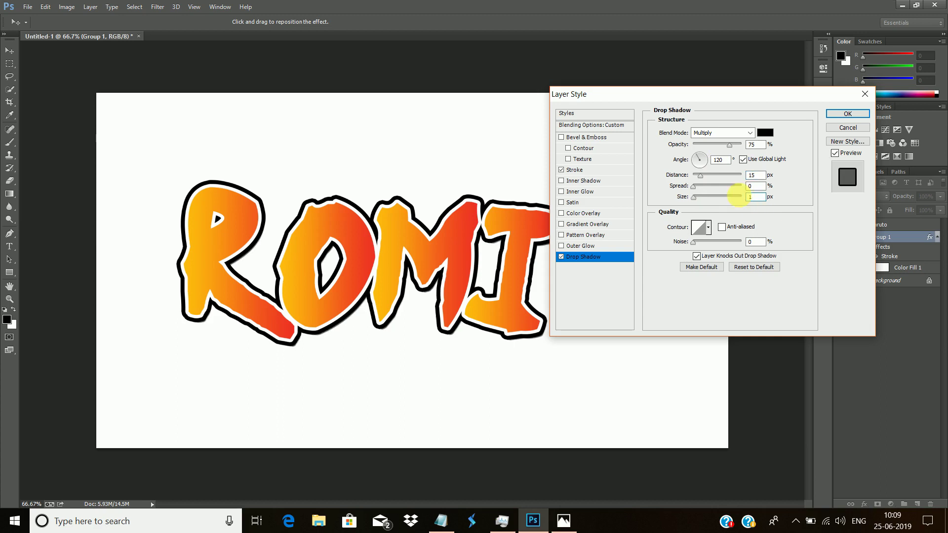
text(0)
Step: Set the drop shadow's spread to 15% and its opacity to 100%
double_click(751, 176)
click(763, 188)
double_click(748, 186)
text(15)
drag(728, 144, 771, 144)
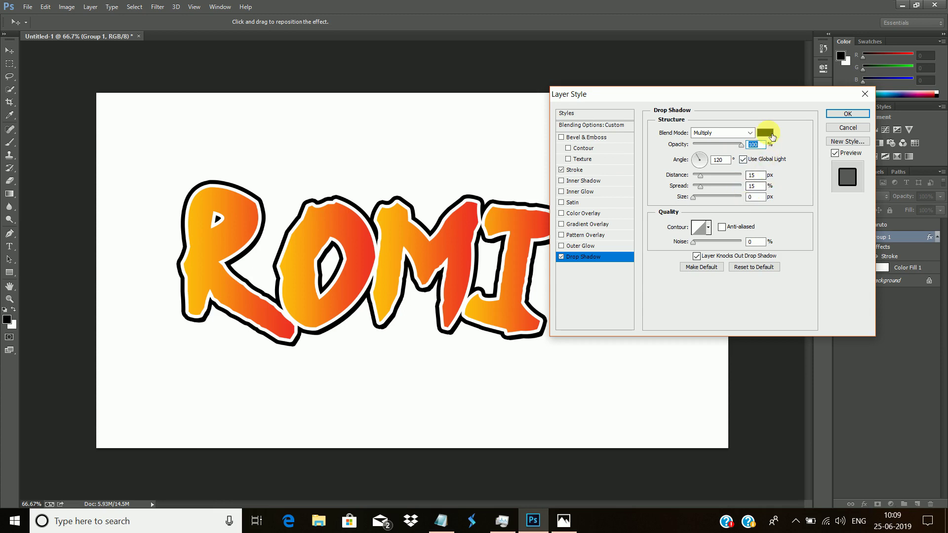
Step: Check the naruto.png reference in Photos, return to Photoshop, and try shadow distances of 20 px and 40 px
click(571, 519)
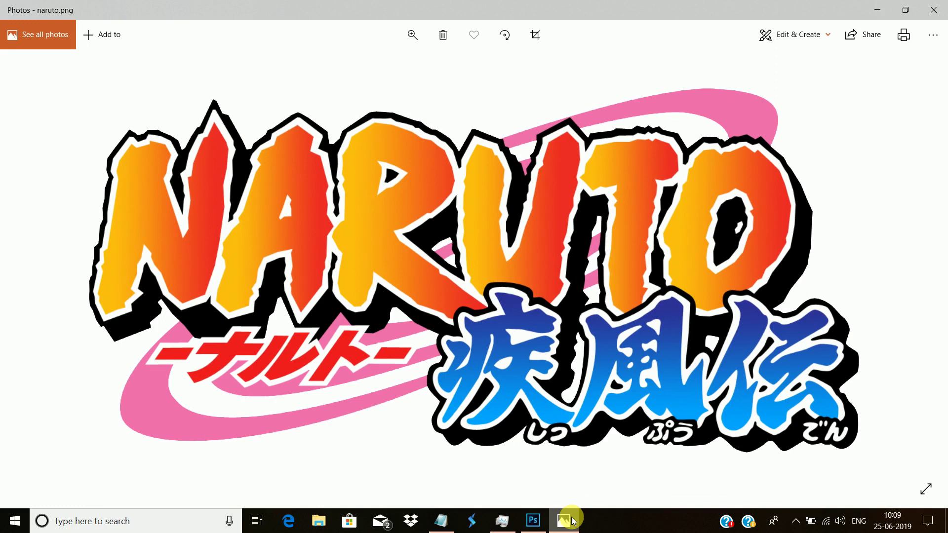
click(571, 519)
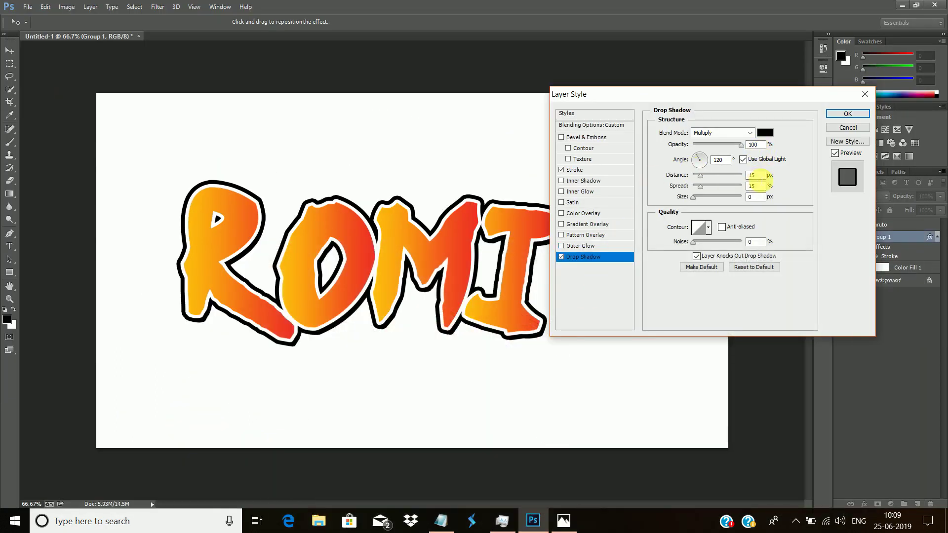
drag(758, 176, 743, 176)
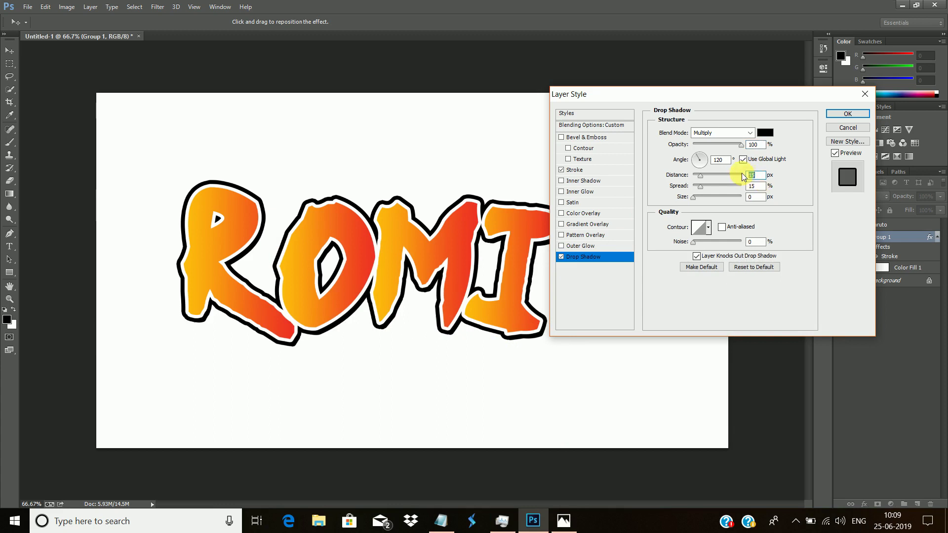
text(20)
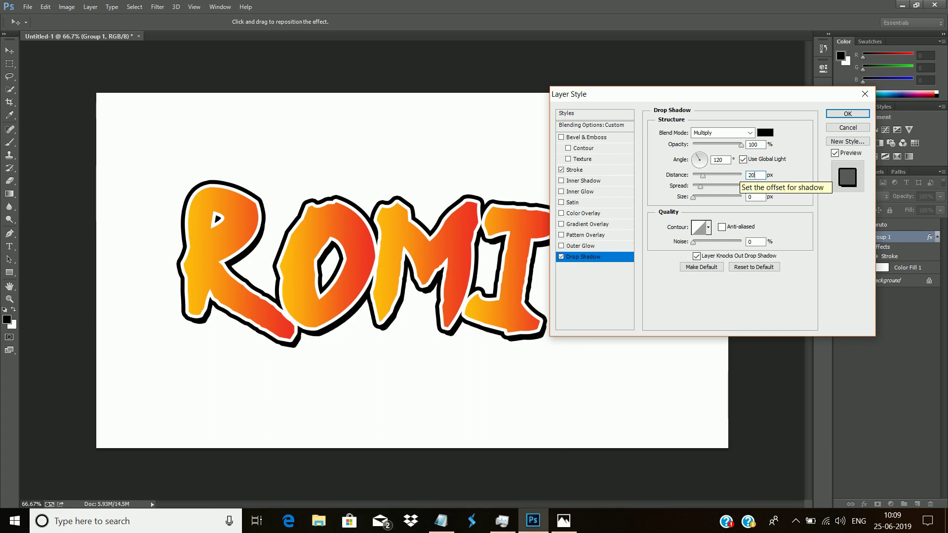
drag(755, 176, 732, 177)
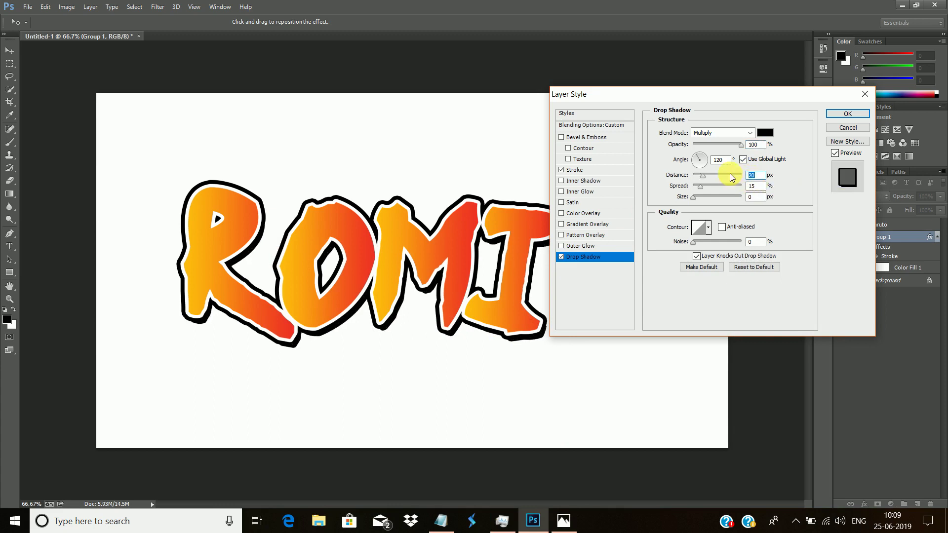
text(40)
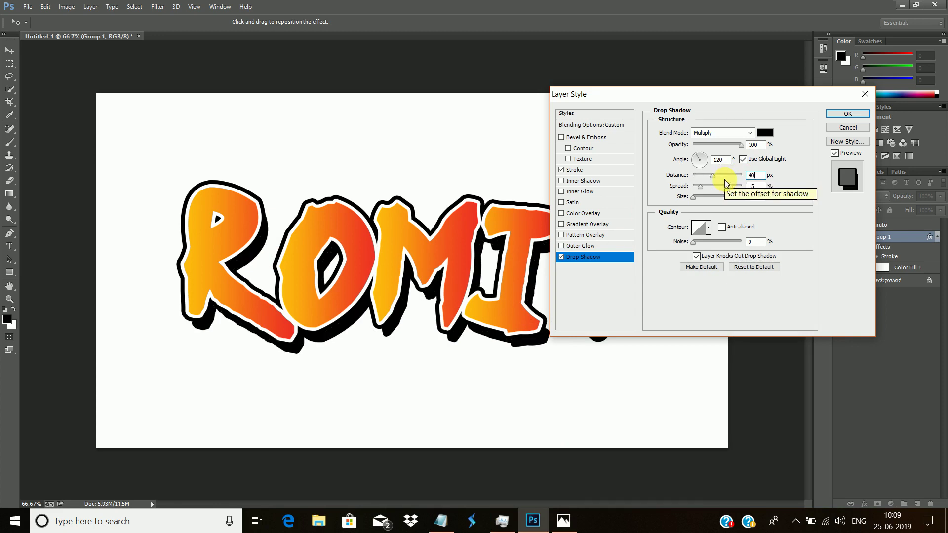
Step: Compare the shadow with the naruto.png reference again and try a distance of 30 px
click(563, 518)
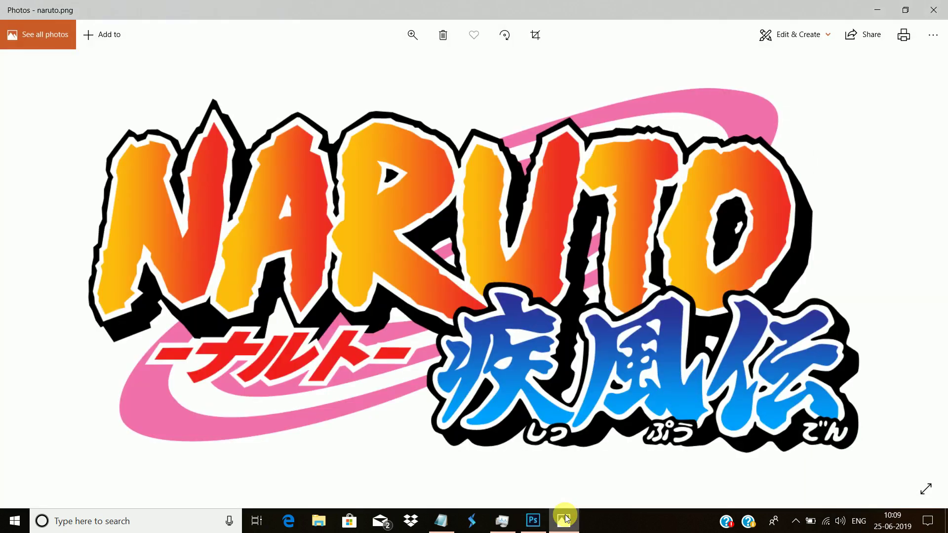
click(564, 518)
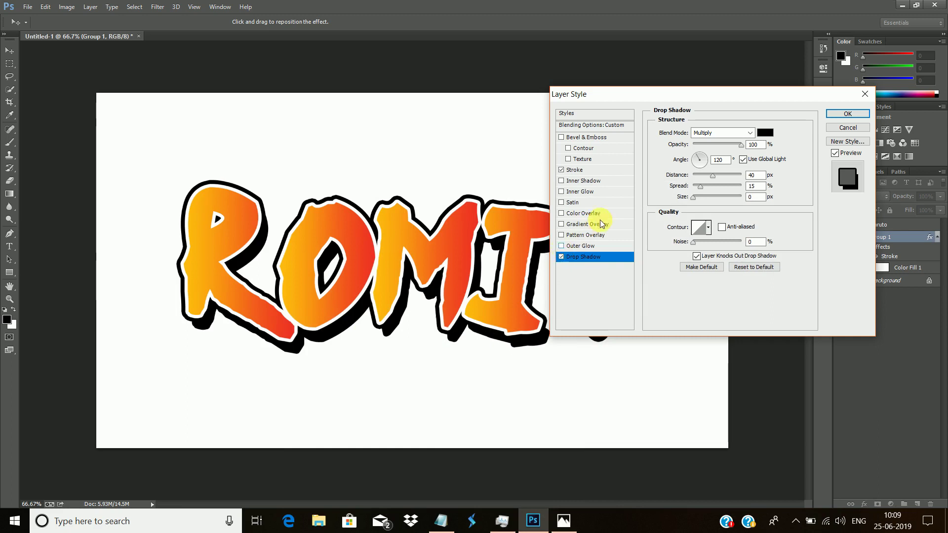
drag(763, 179, 736, 178)
text(30)
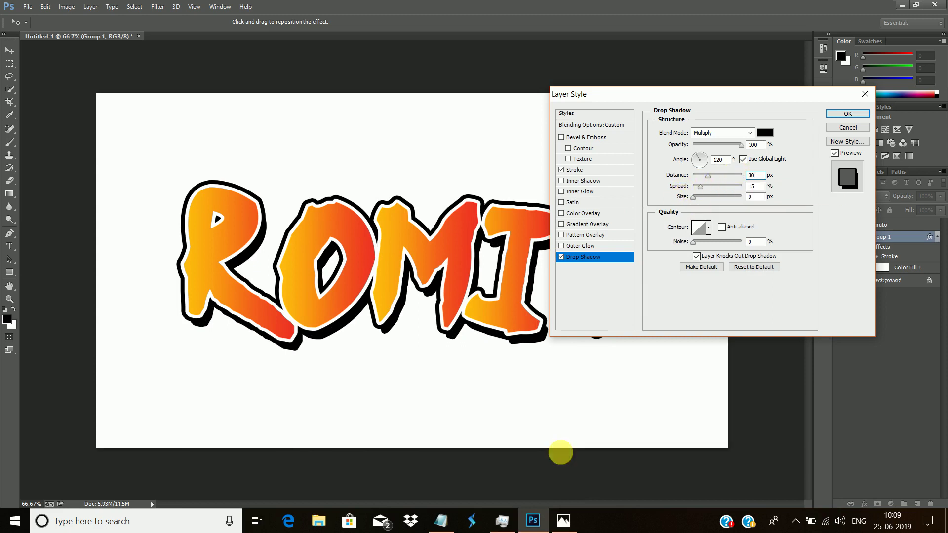
Step: Set the drop shadow's distance to 35 px, apply the layer style, and compare the lettering with naruto.png
click(555, 528)
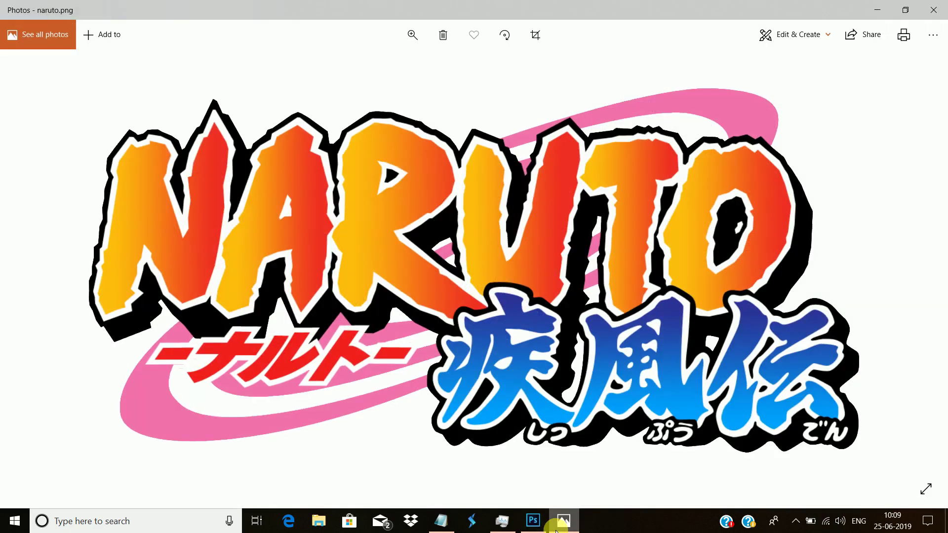
click(555, 527)
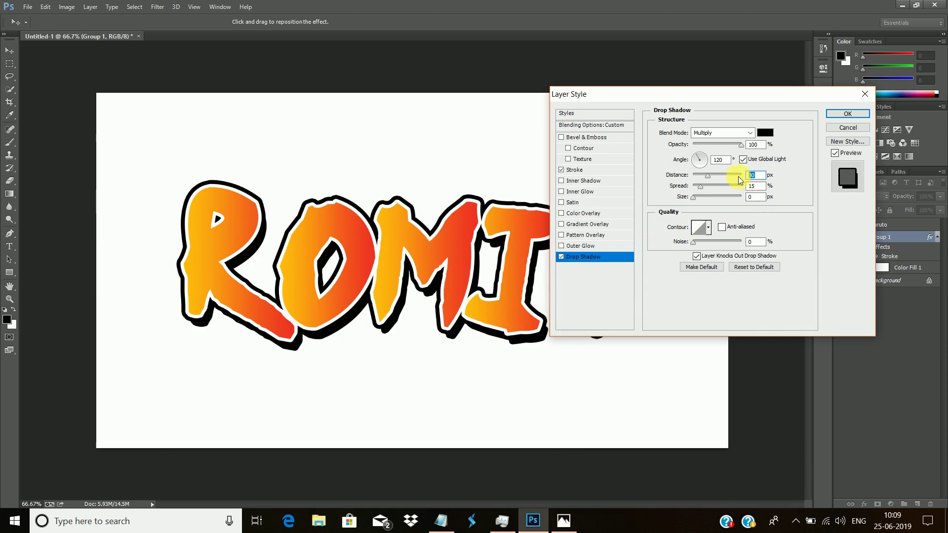
text(35)
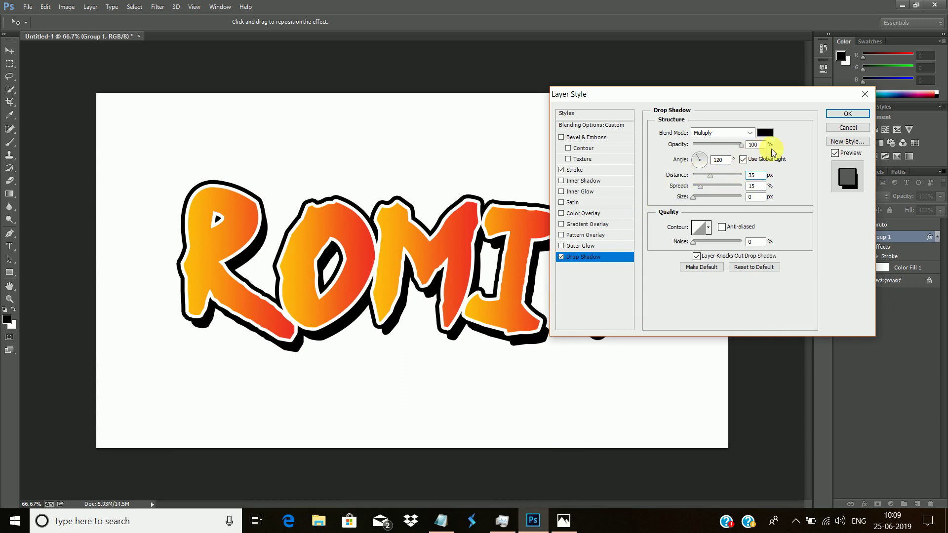
click(839, 114)
click(563, 521)
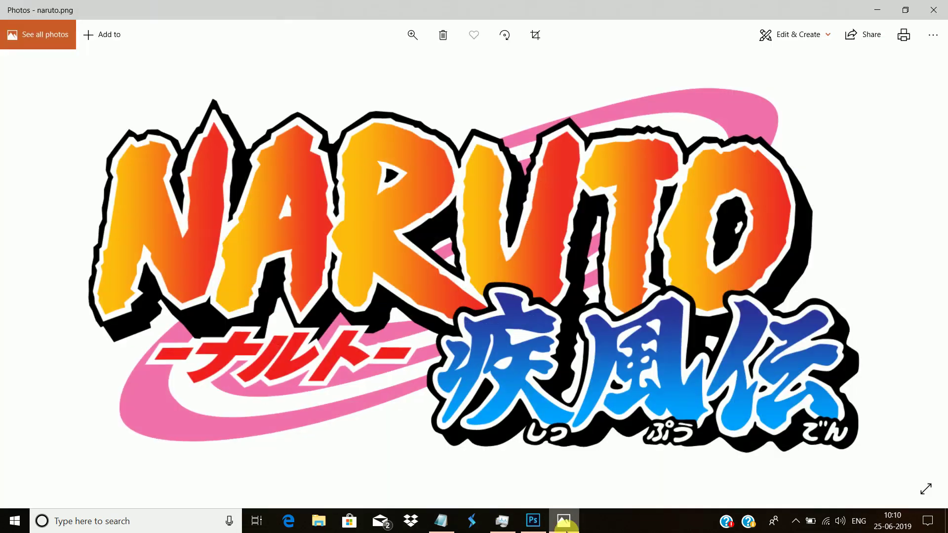
click(565, 527)
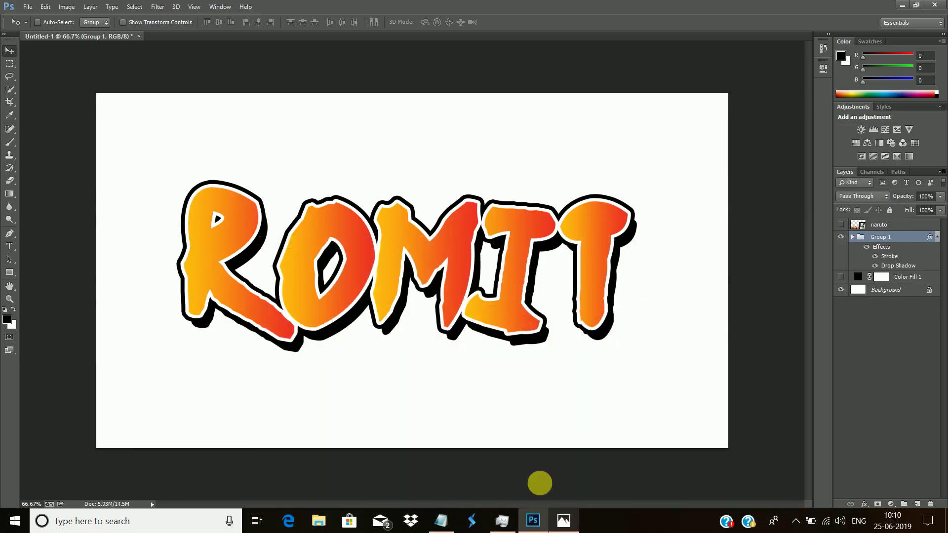
Step: Add a second text line reading GAMINH in Ninja Naruto at 72 pt, starting below the main lettering's I
click(9, 246)
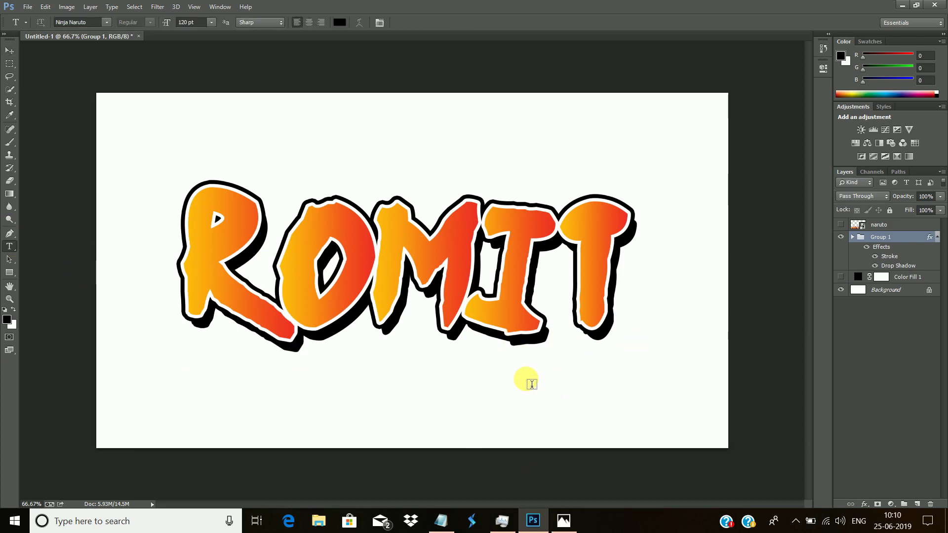
click(510, 392)
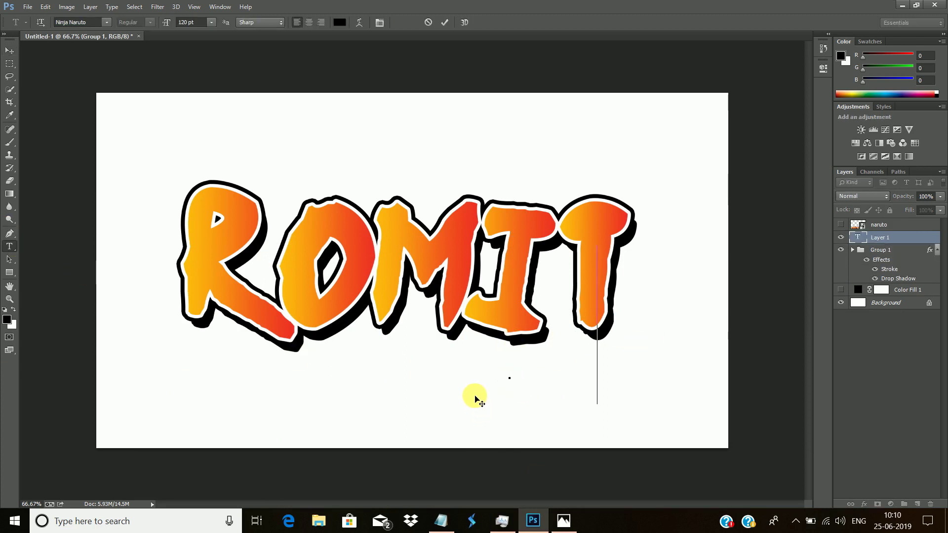
text(G)
key(BackSpace)
click(208, 28)
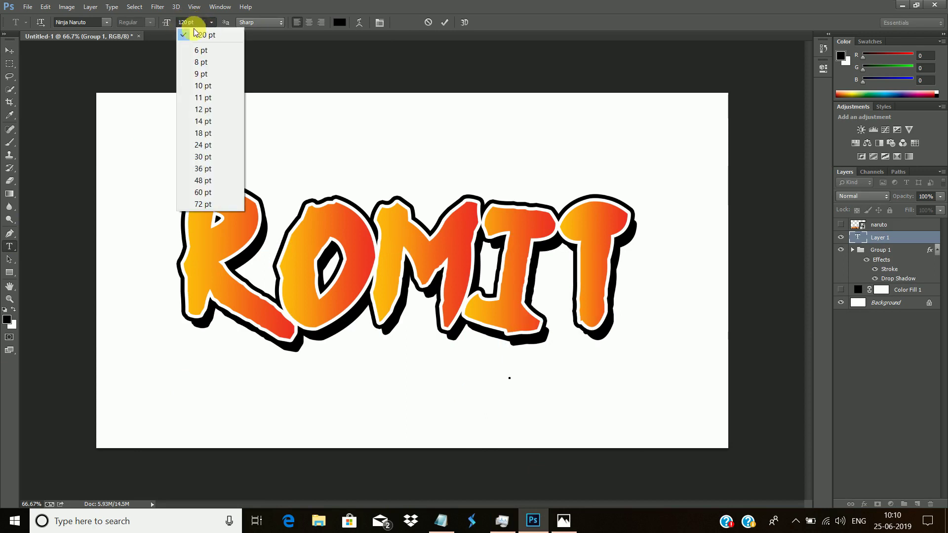
click(204, 202)
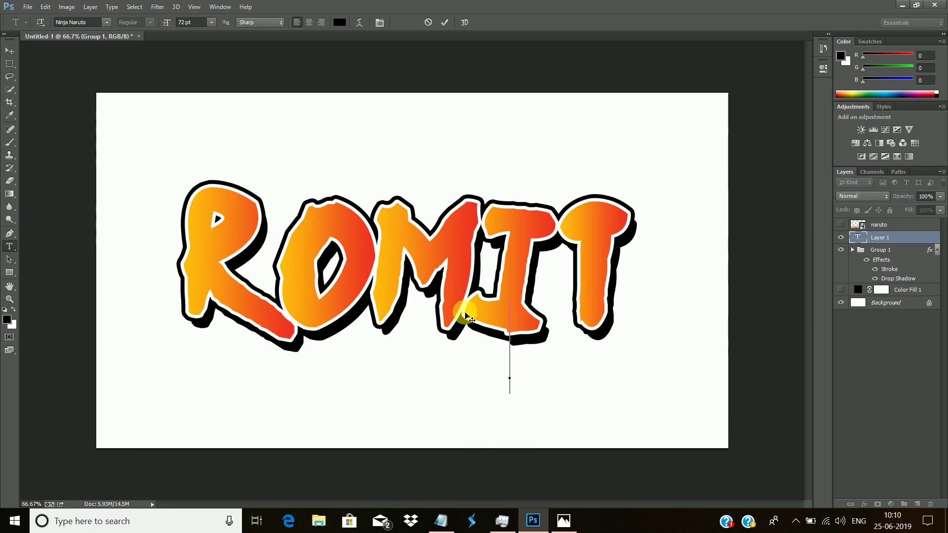
text(GAMIN)
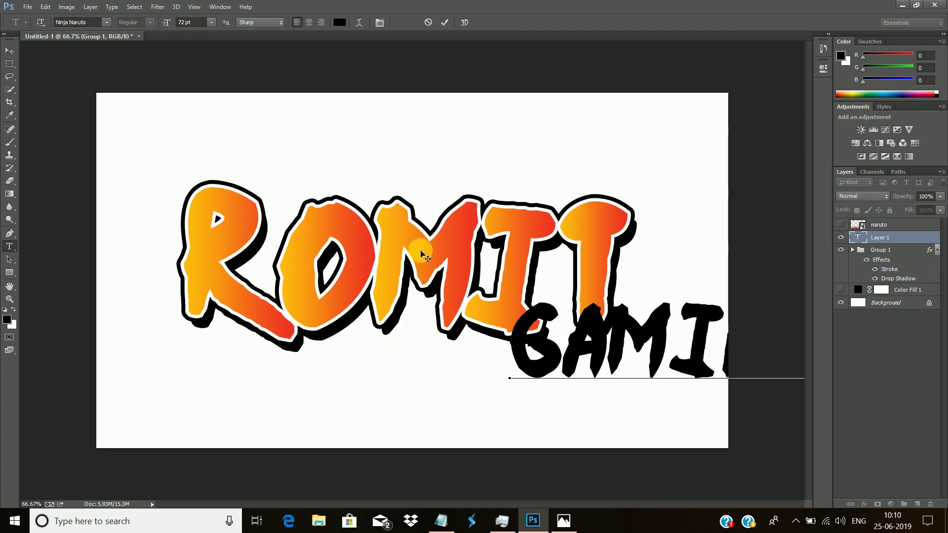
Step: Shift the new text left so it fits on the canvas and correct its last letter to read GAMING
click(9, 50)
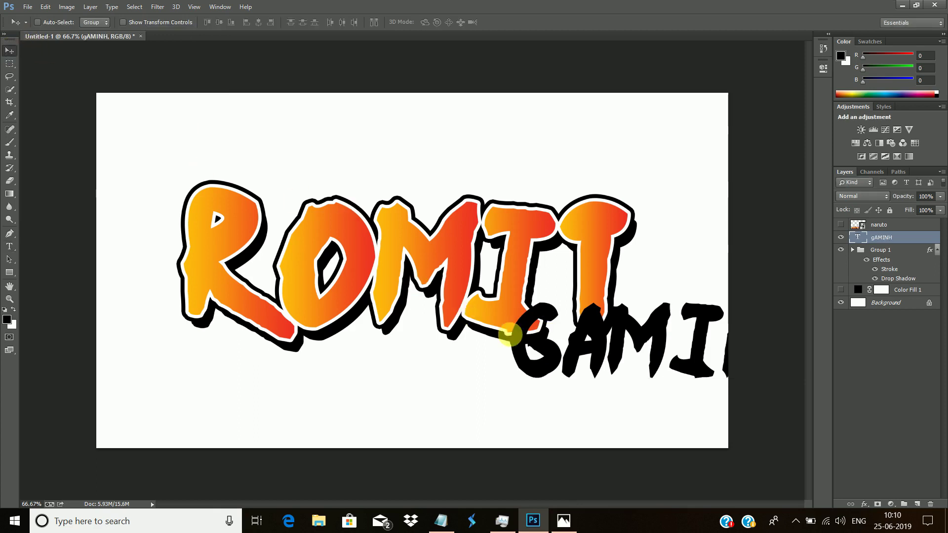
drag(508, 332, 429, 332)
click(9, 246)
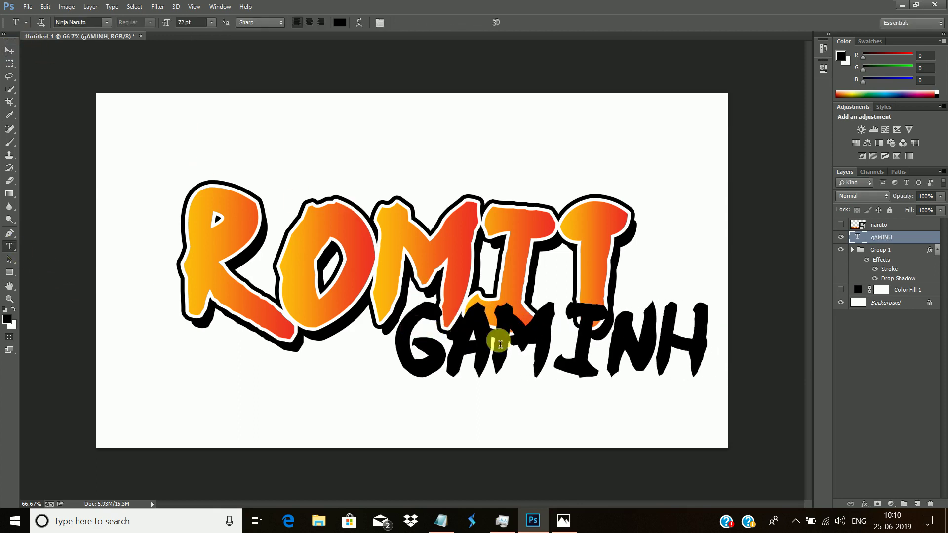
click(617, 343)
drag(705, 339, 674, 341)
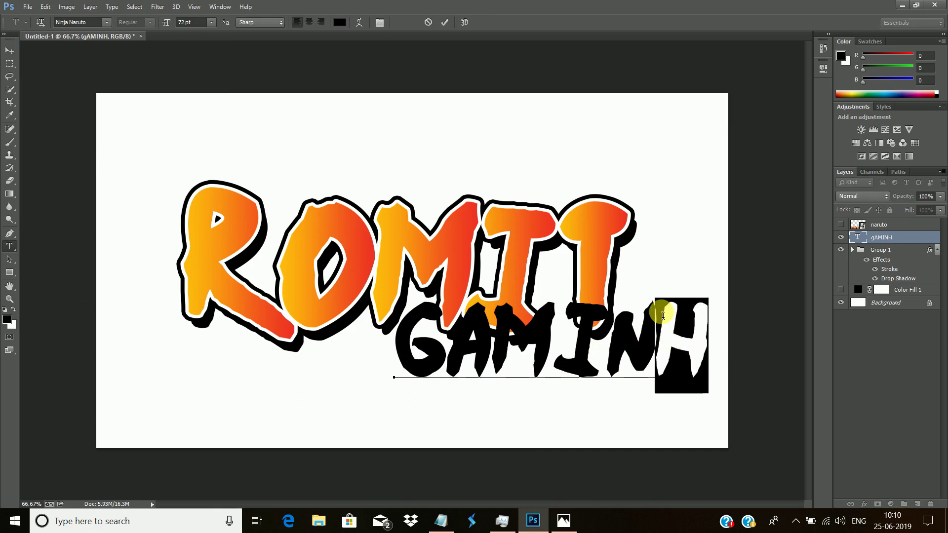
text(G)
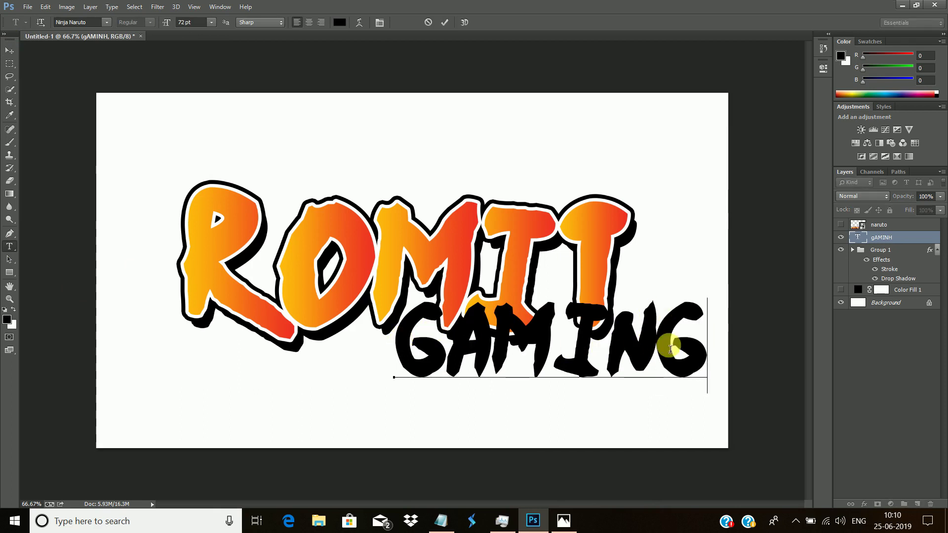
Step: Set the GAMING text's size to 55 pt and place it beneath the right half of the main lettering
click(407, 342)
drag(440, 344, 706, 337)
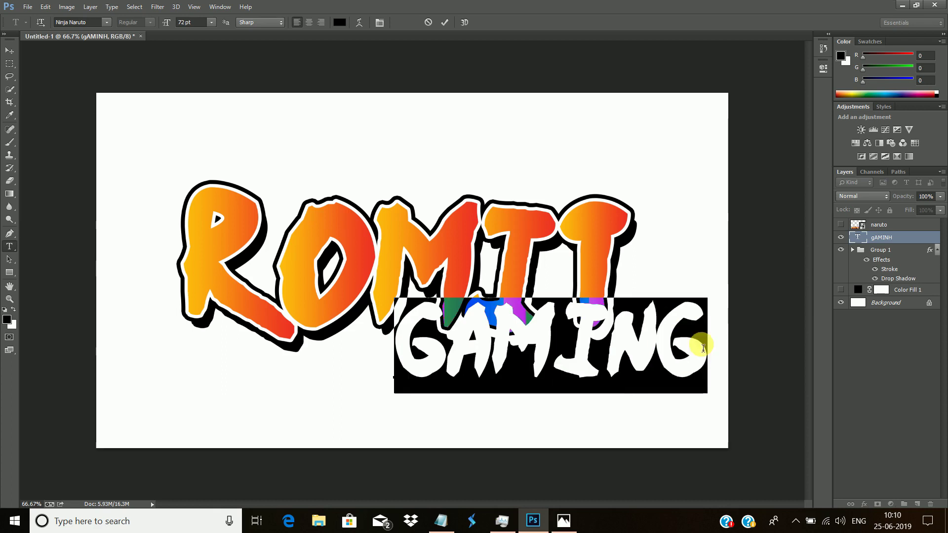
click(211, 22)
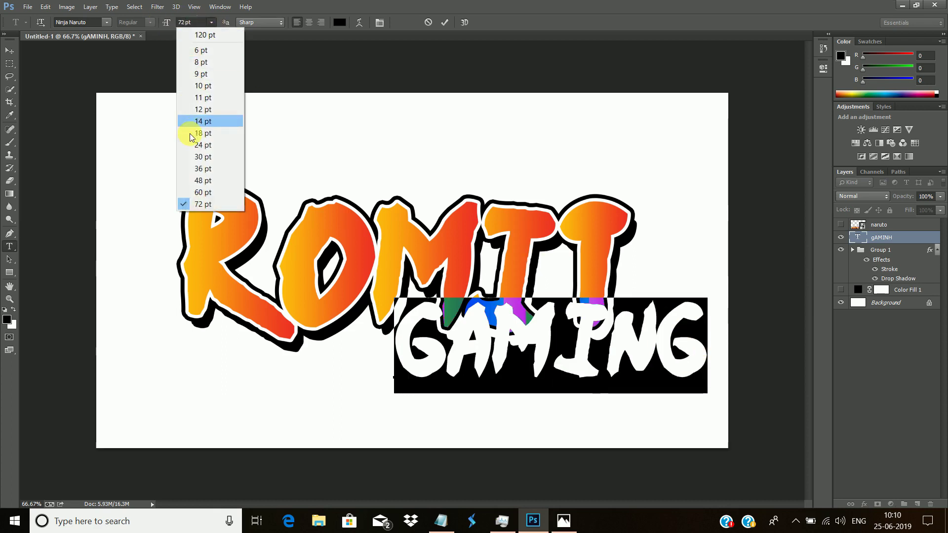
click(194, 184)
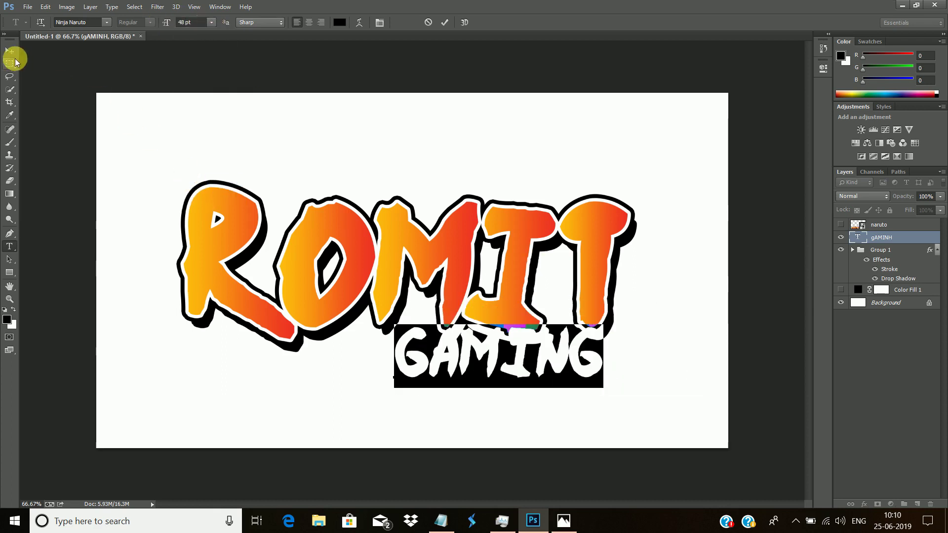
click(172, 24)
text(55)
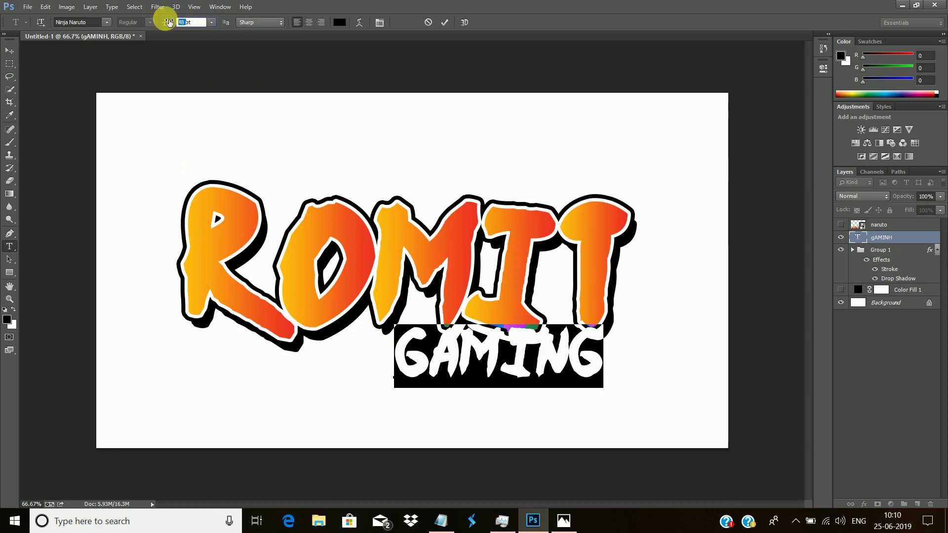
key(Return)
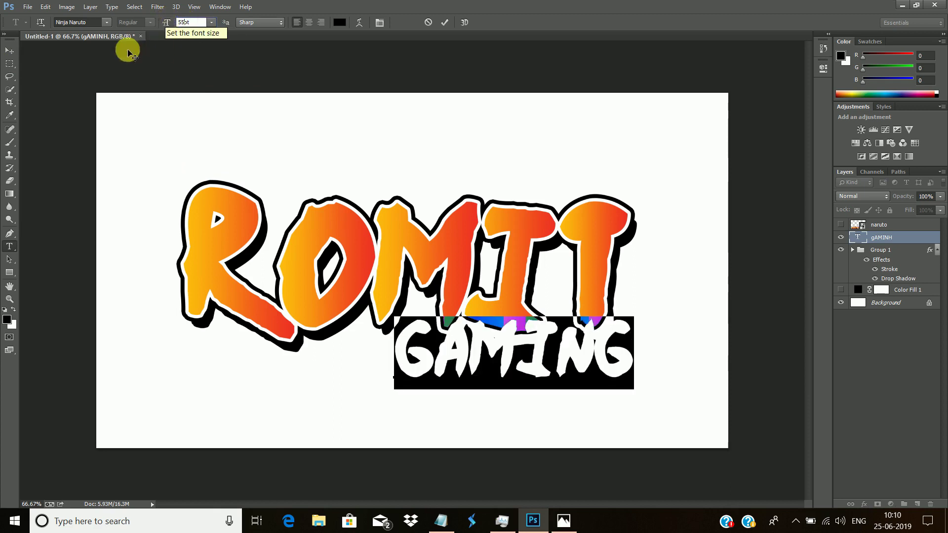
click(10, 50)
drag(499, 340, 524, 379)
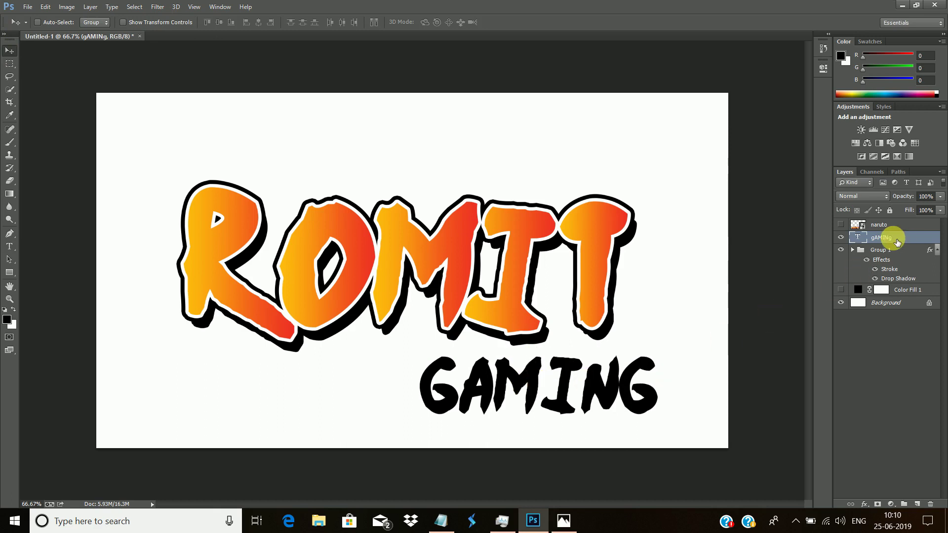
Step: Show the naruto reference layer and arrange it beside the GAMING text with its blue characters fully on the canvas
click(840, 225)
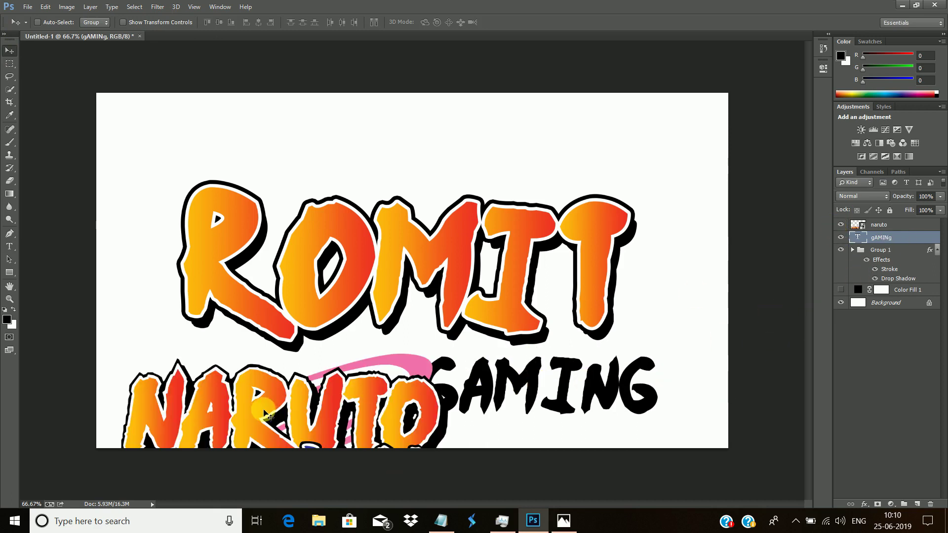
drag(267, 416, 310, 414)
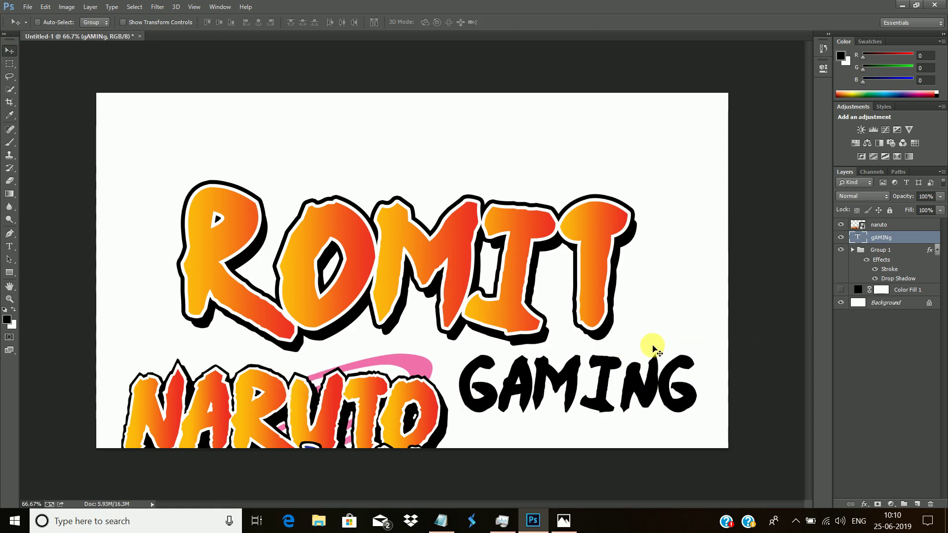
click(875, 225)
drag(300, 369, 281, 324)
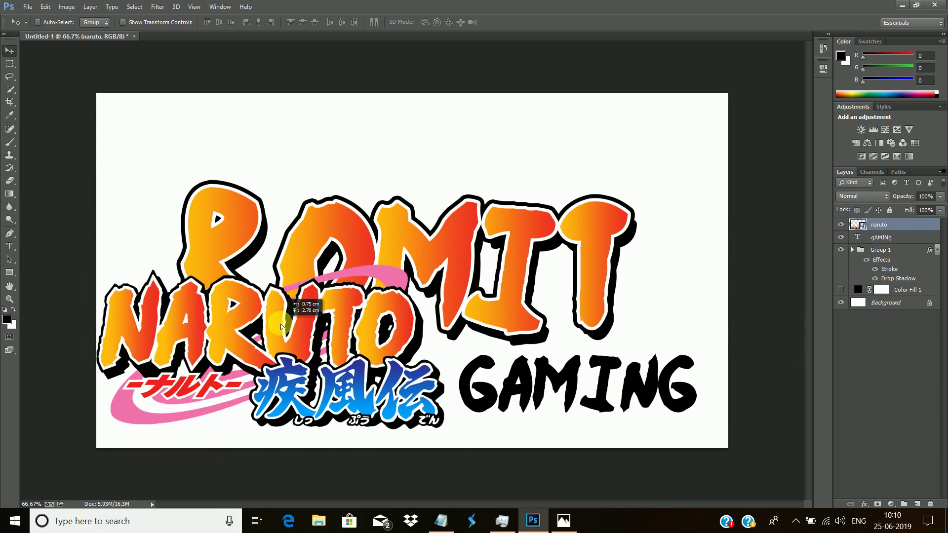
Step: Open the blending options of the GAMING text layer
click(886, 238)
right_click(886, 238)
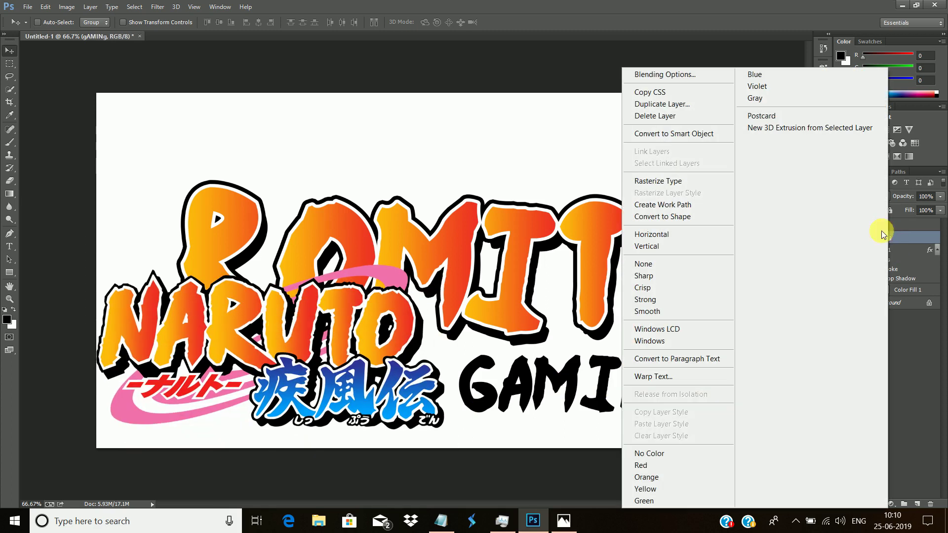
click(669, 78)
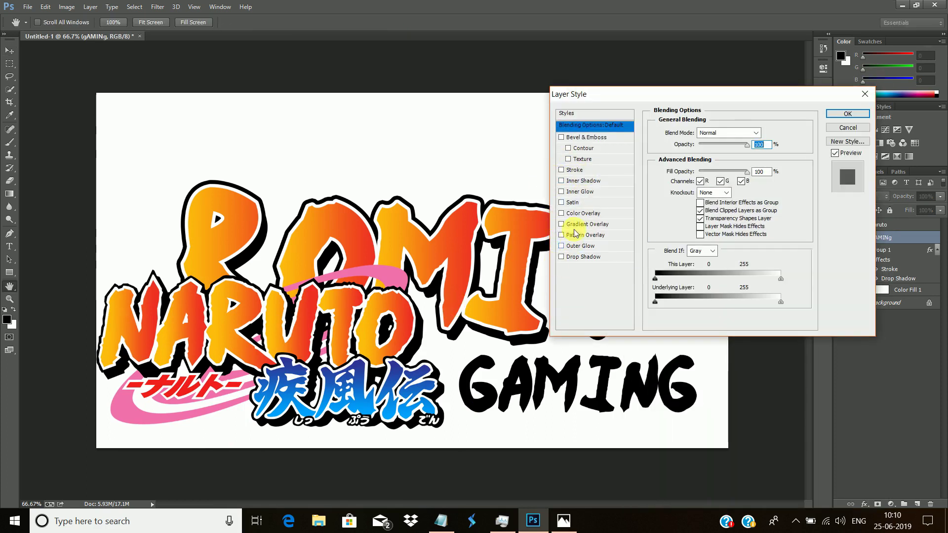
click(585, 213)
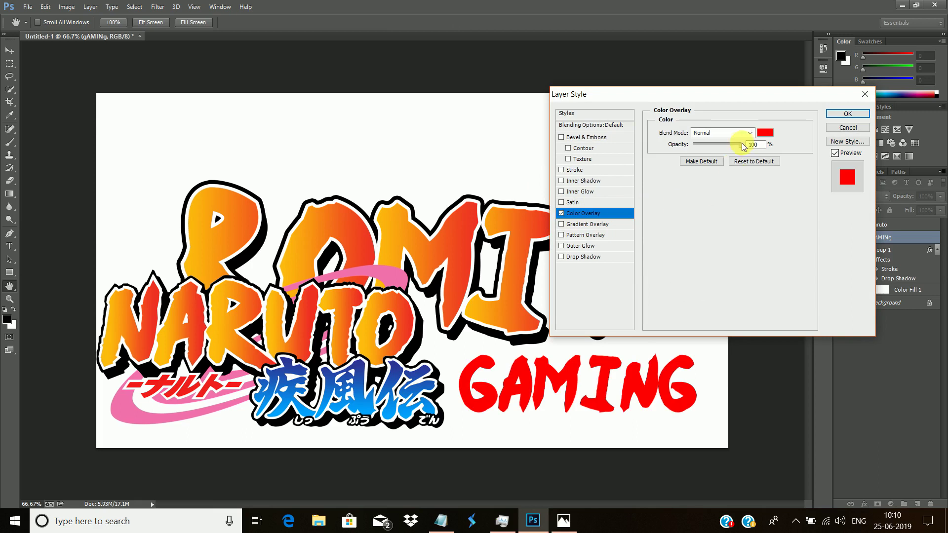
click(565, 214)
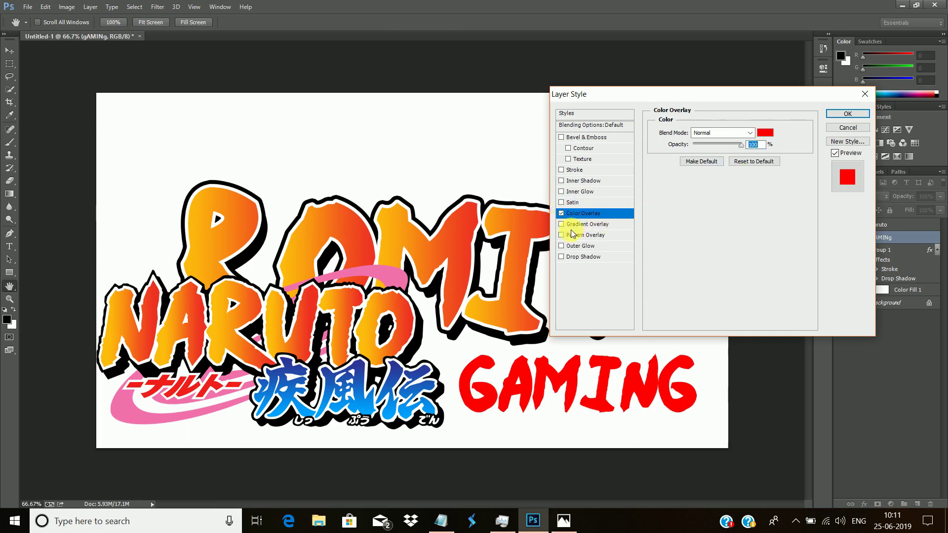
click(561, 214)
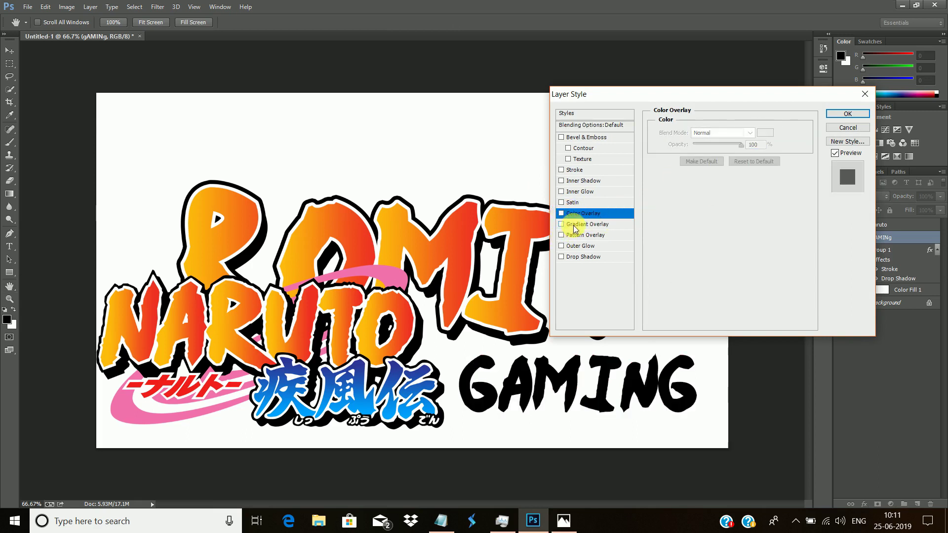
Step: Add a gradient overlay to the GAMING text, starting from the Black, White preset
click(575, 225)
click(724, 158)
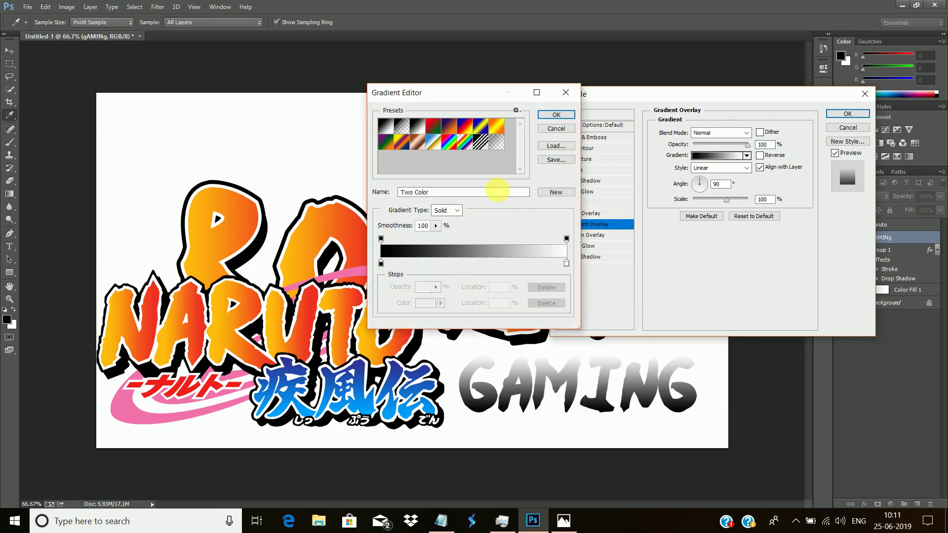
drag(475, 101, 565, 103)
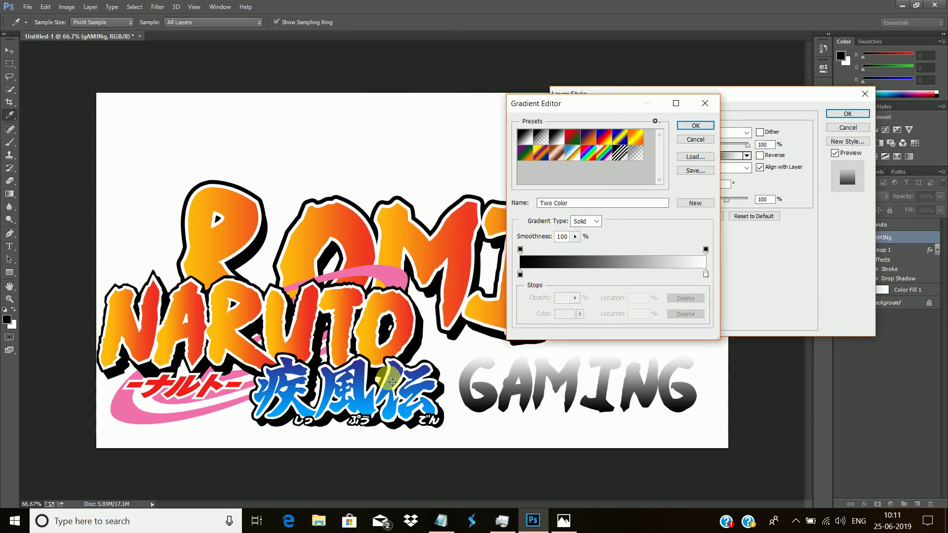
click(557, 138)
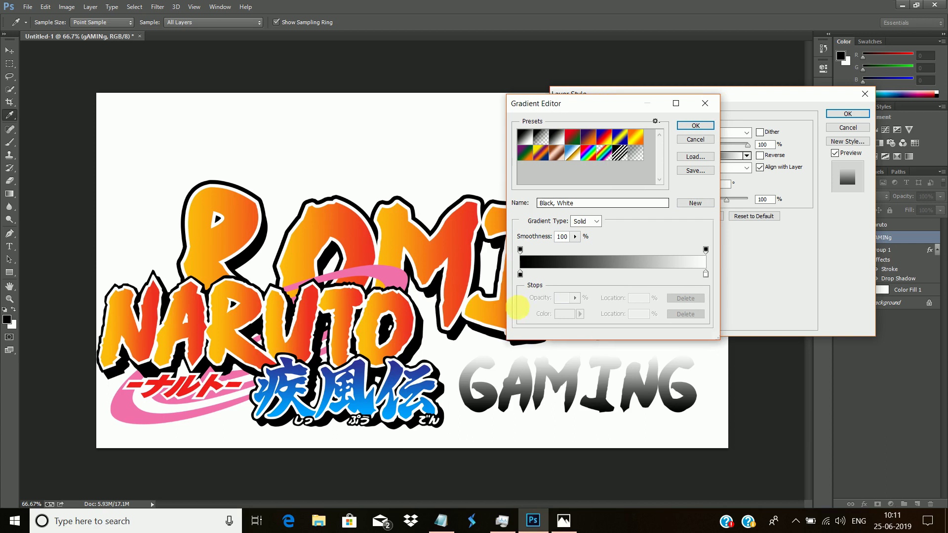
Step: Set the gradient's start stop to dark blue 2c3398, sampled from the upper part of the reference's blue characters
click(520, 273)
double_click(520, 273)
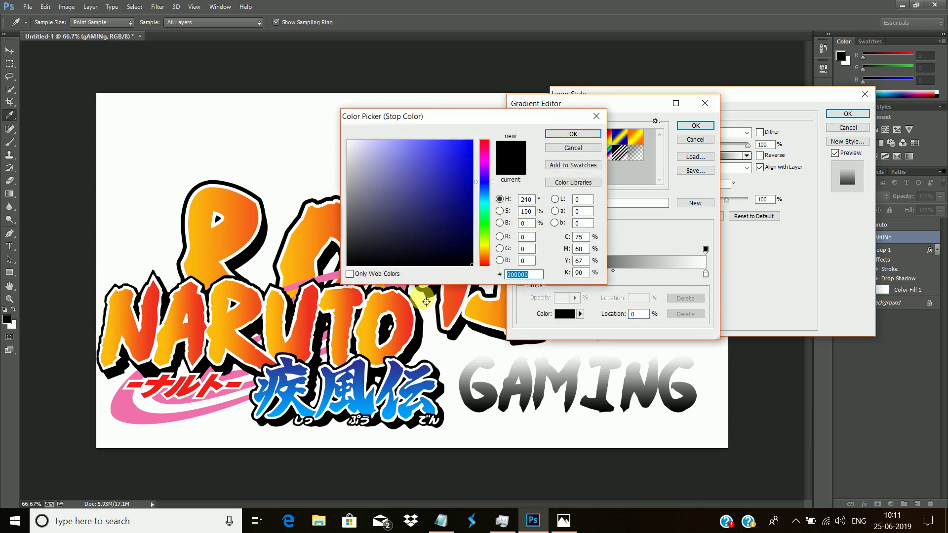
click(363, 367)
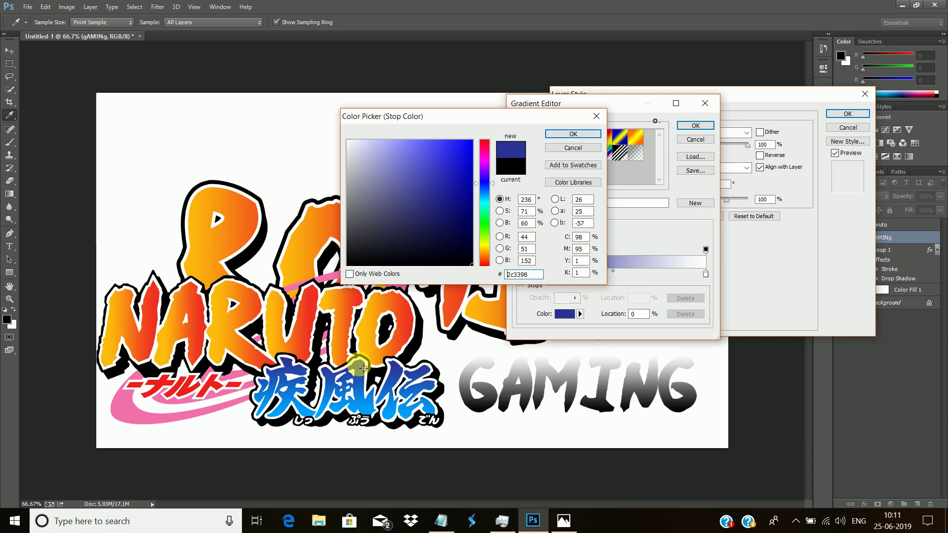
click(571, 136)
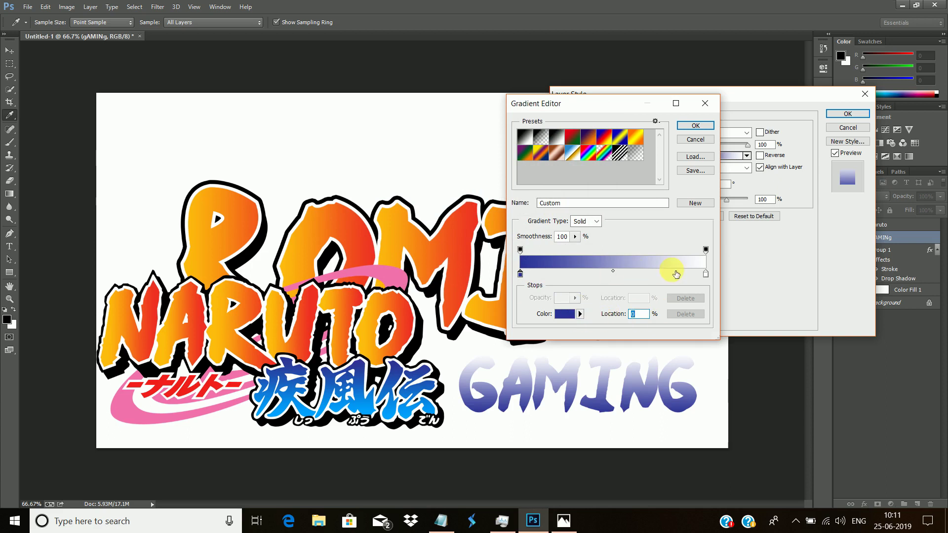
Step: Set the gradient's end stop to light blue 00a1fd, sampled from the reference's blue characters, and accept the gradient
double_click(706, 273)
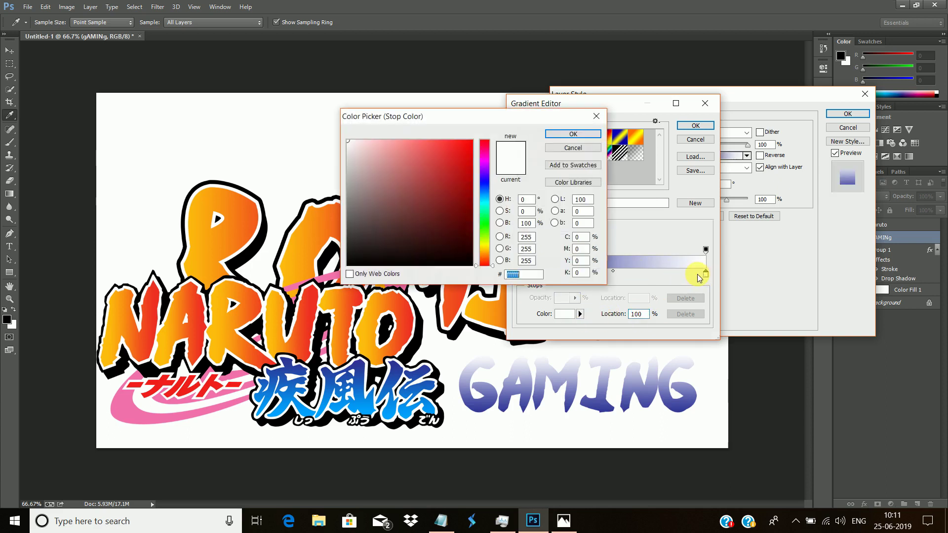
click(312, 418)
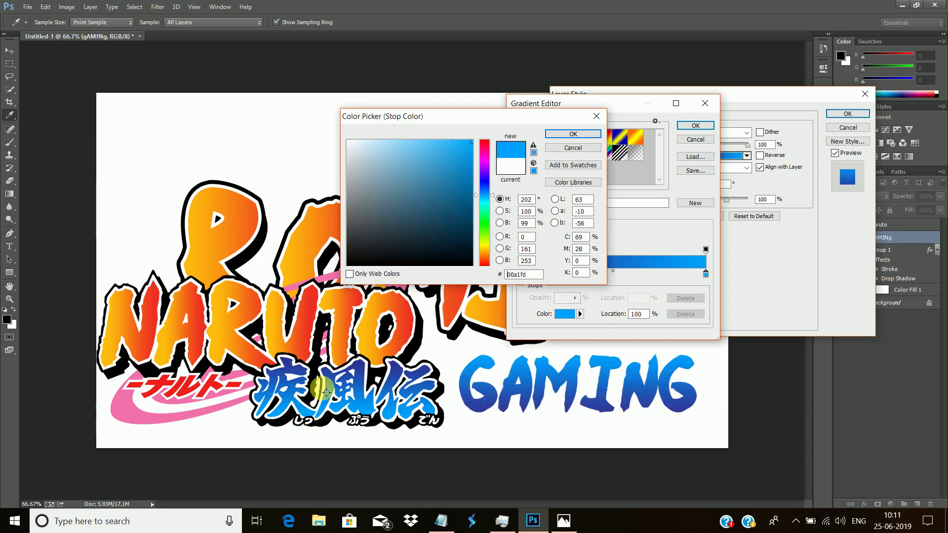
click(560, 134)
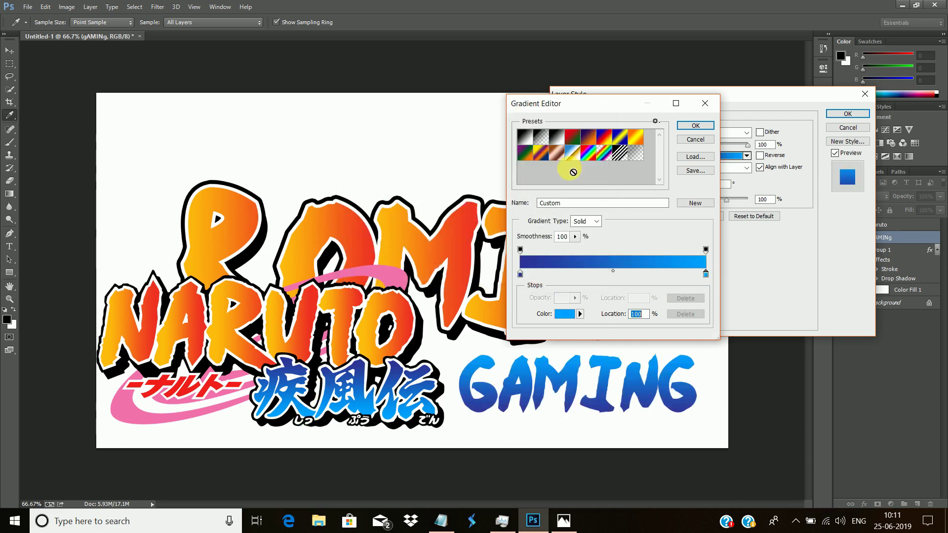
click(691, 125)
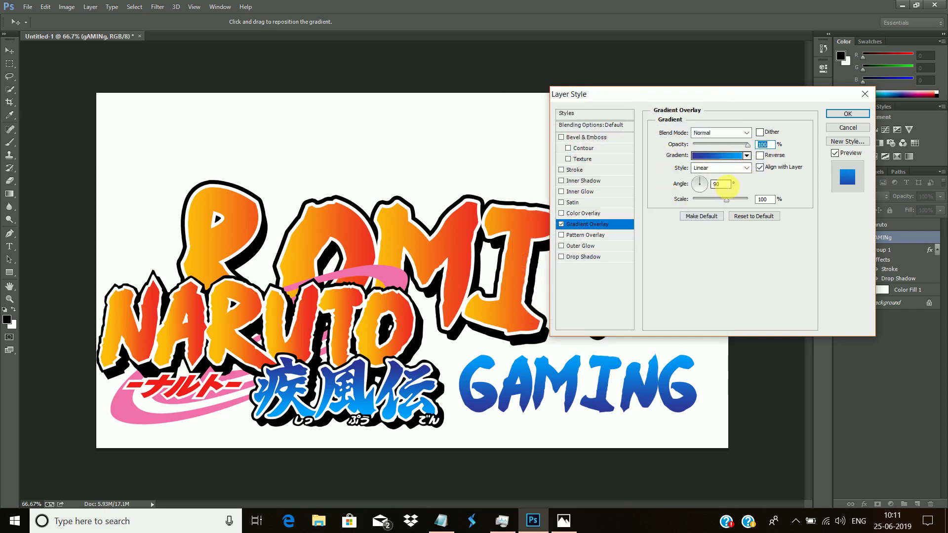
Step: Set the gradient overlay's angle to -90° and apply the layer style to the GAMING text
double_click(720, 184)
text(-90)
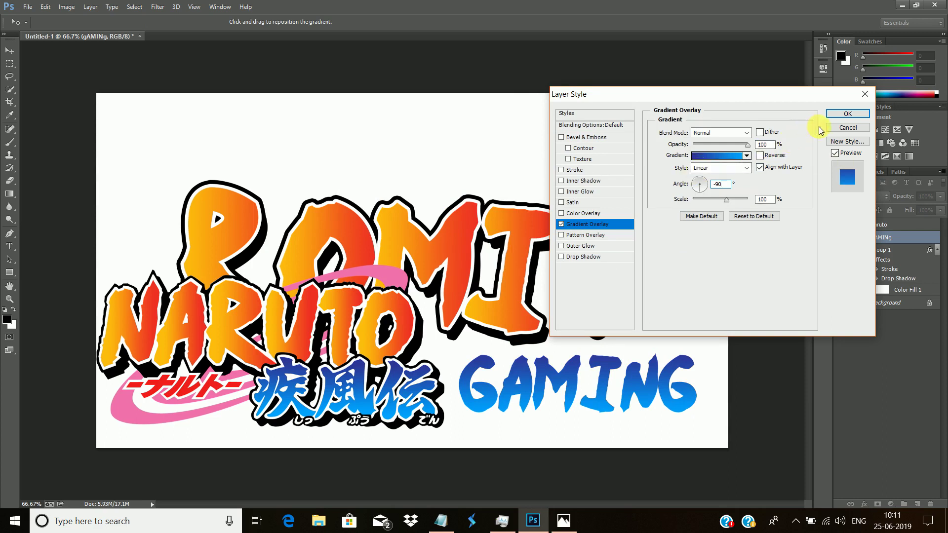
click(841, 118)
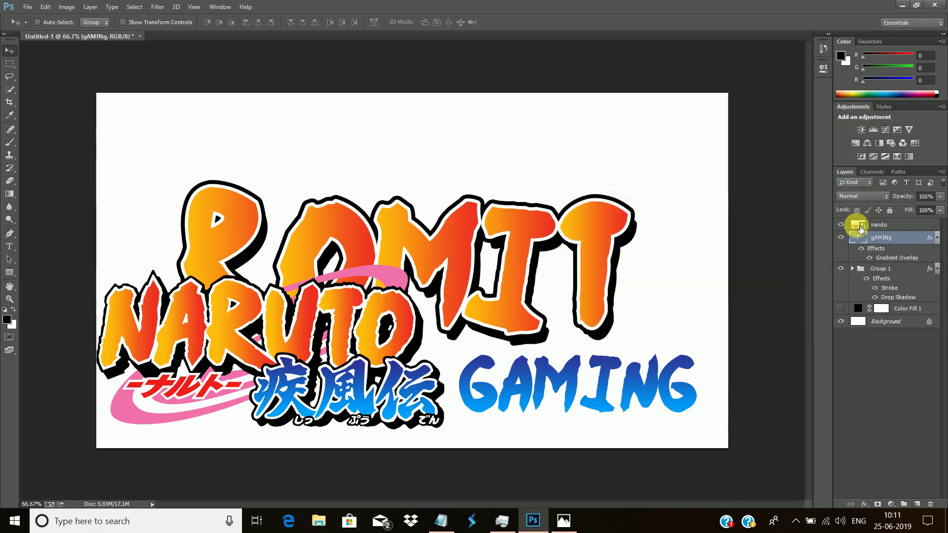
Step: Hide the naruto reference layer and show the black Color Fill 1 layer behind the lettering
click(841, 224)
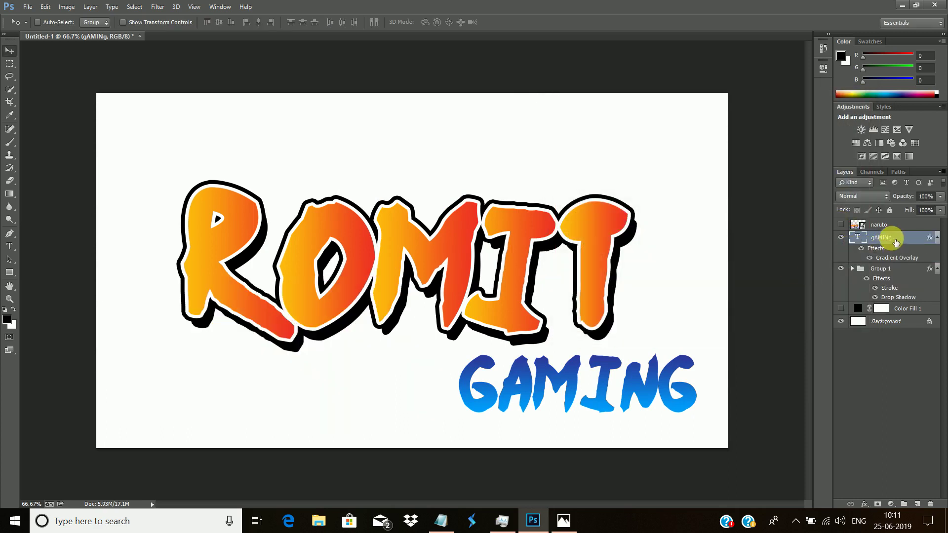
right_click(895, 242)
click(927, 317)
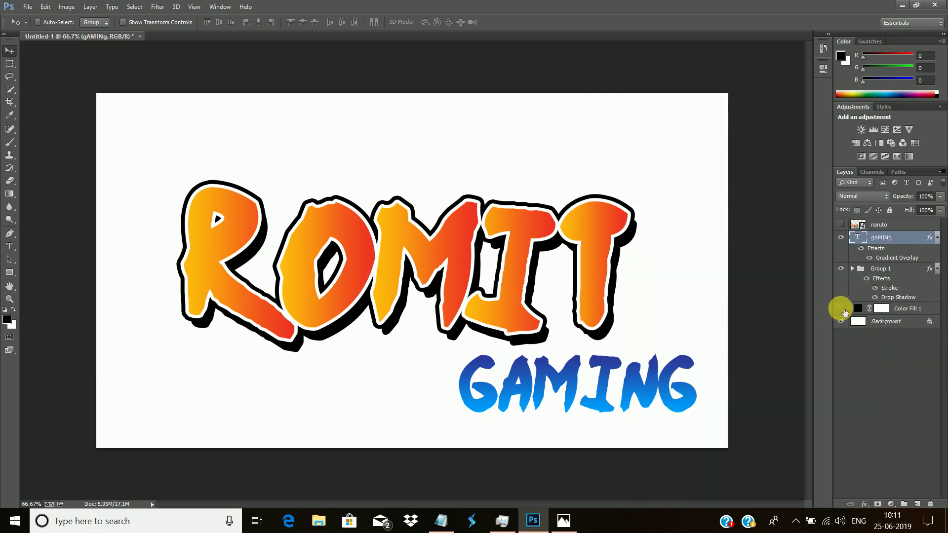
click(841, 309)
Step: Add a stroke to the GAMING text layer and set its colour to white
right_click(878, 239)
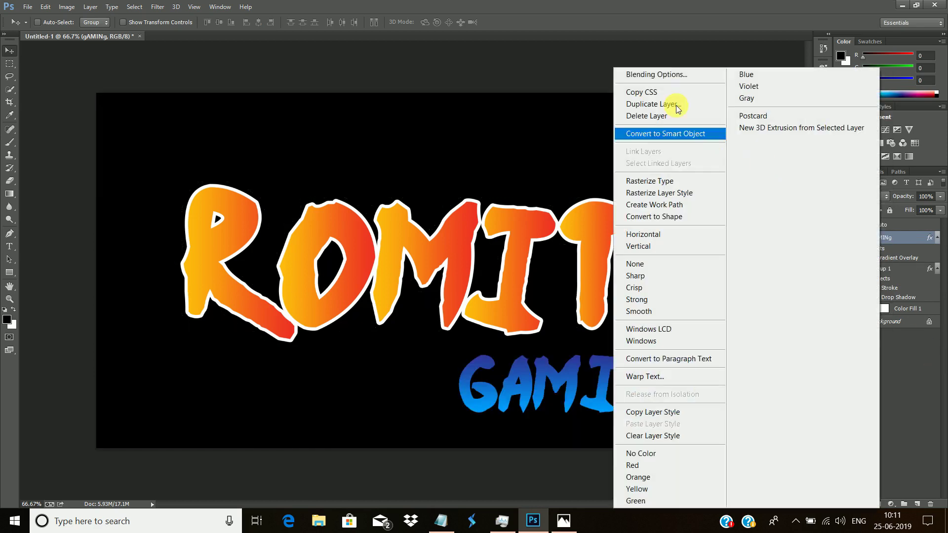
click(660, 75)
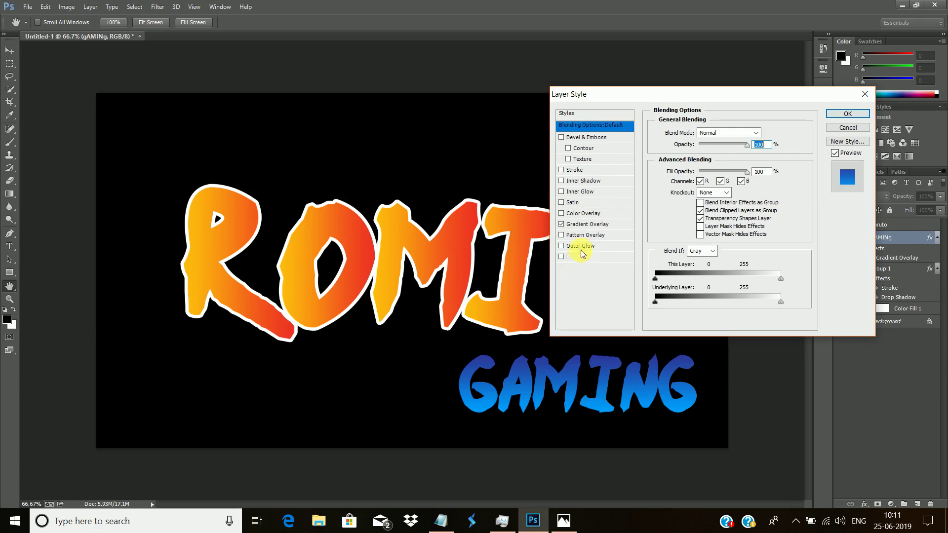
click(577, 173)
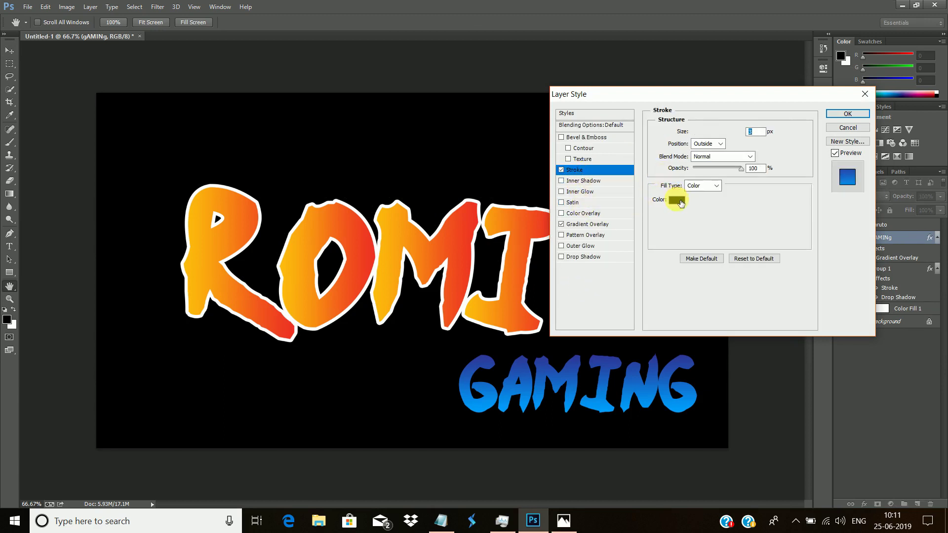
click(679, 201)
mouse_move(398, 171)
mouse_down()
mouse_move(186, 74)
mouse_move(197, 77)
mouse_up()
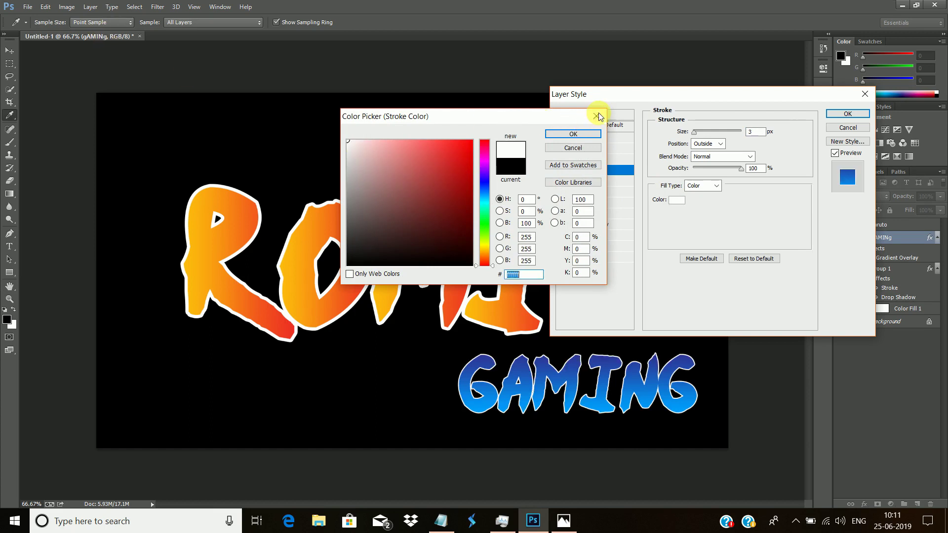
click(572, 134)
Step: Set the GAMING text's stroke size to 9 px and apply the layer style
text(10)
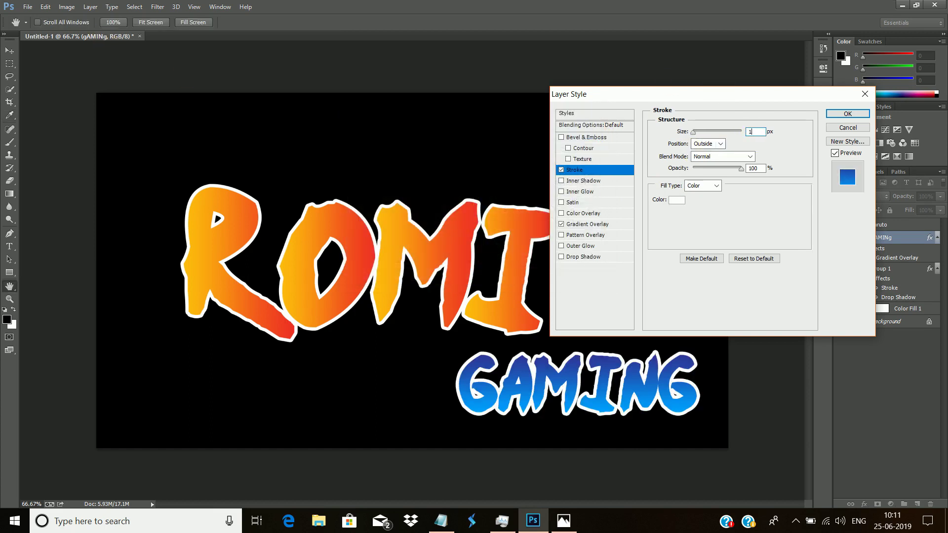
key(BackSpace)
text(9)
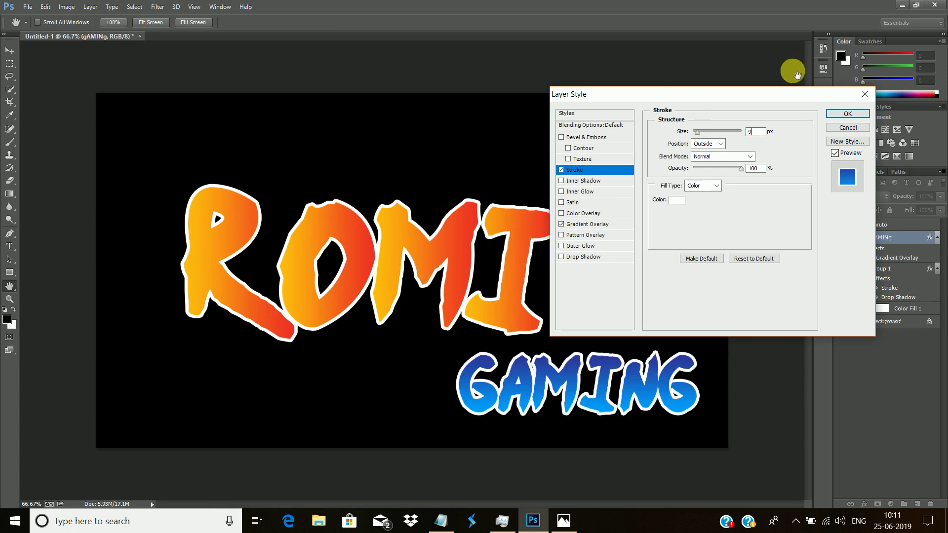
click(848, 114)
right_click(899, 238)
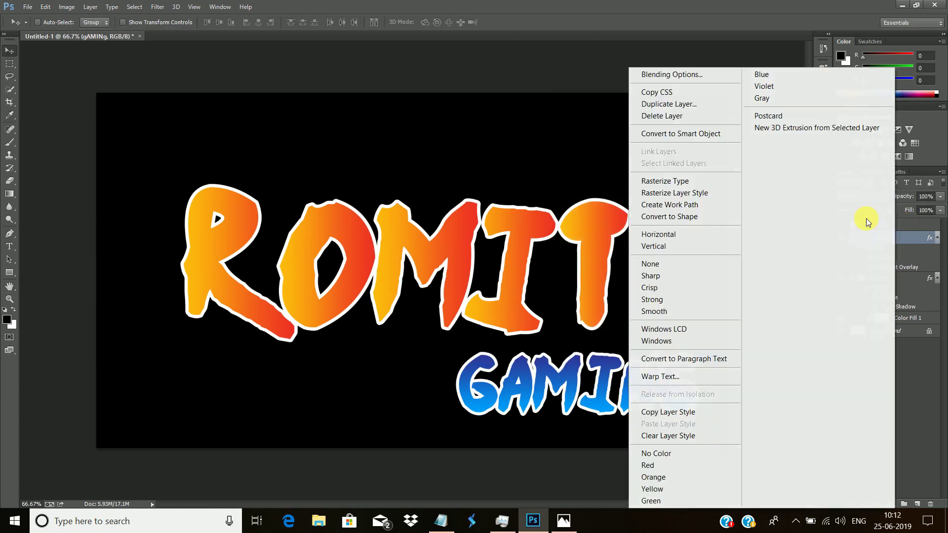
click(662, 75)
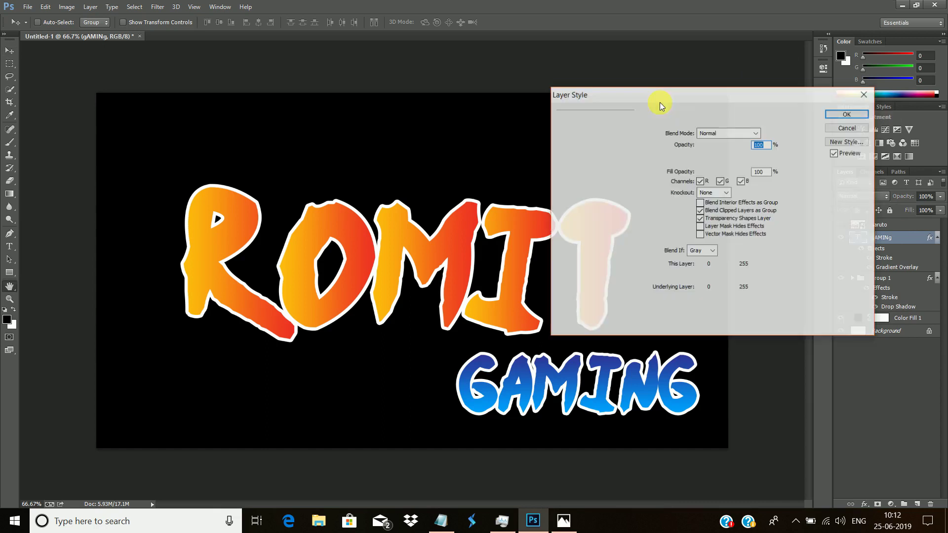
click(848, 130)
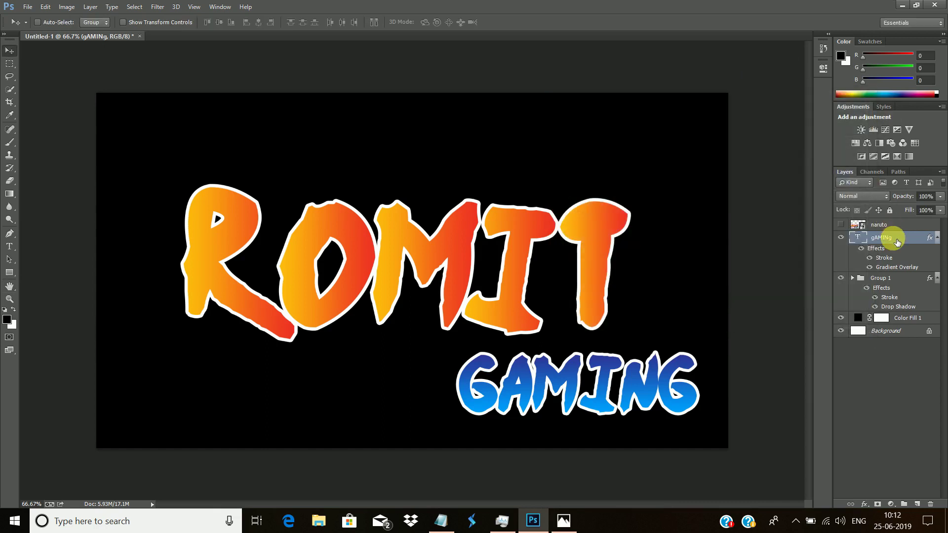
Step: Put the GAMING text layer into a new group and hide the black Color Fill 1 layer
key(ctrl+g)
click(843, 329)
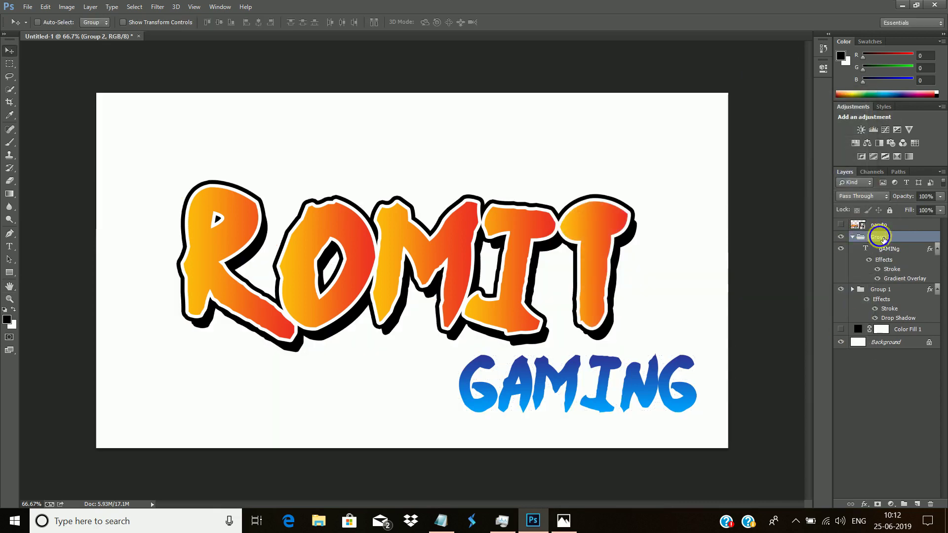
Step: Add a black outside stroke to the group that holds the GAMING text, leaving Satin off
right_click(879, 236)
click(779, 211)
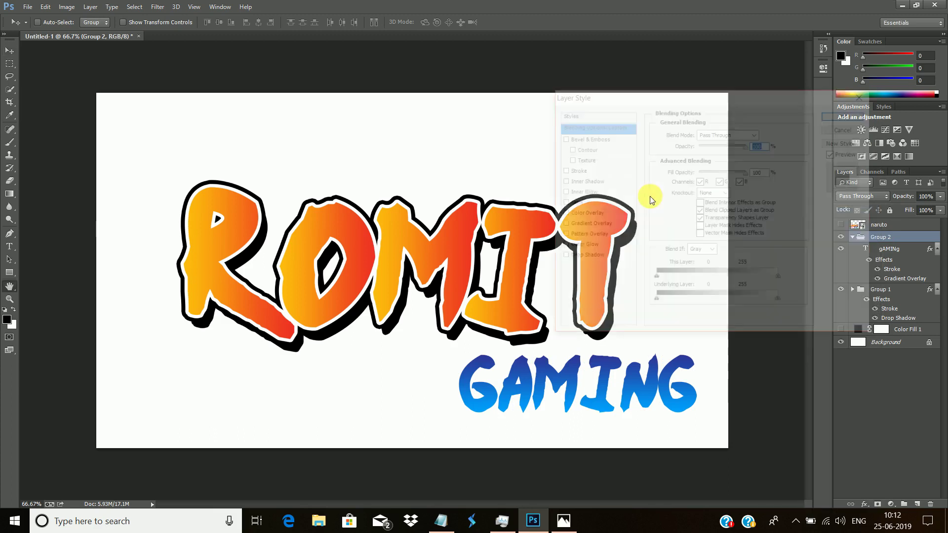
click(561, 203)
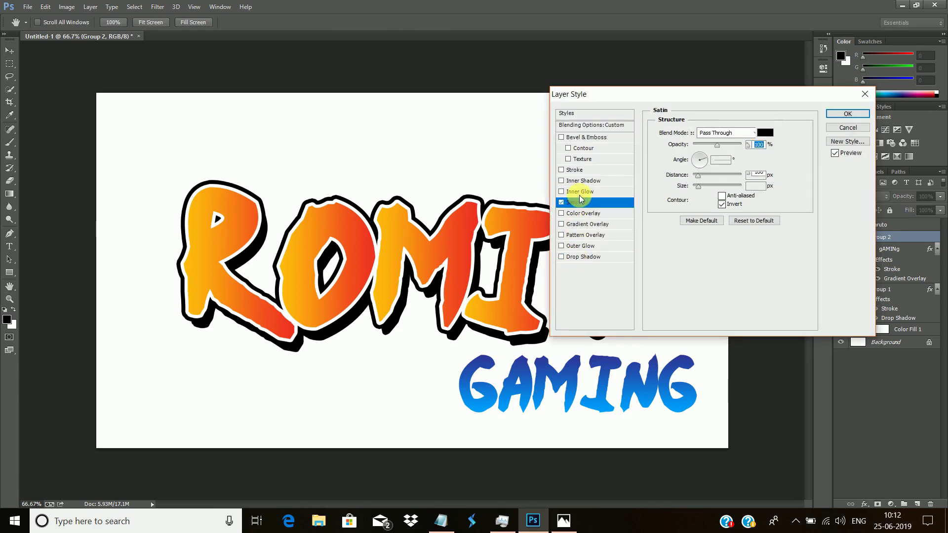
click(560, 203)
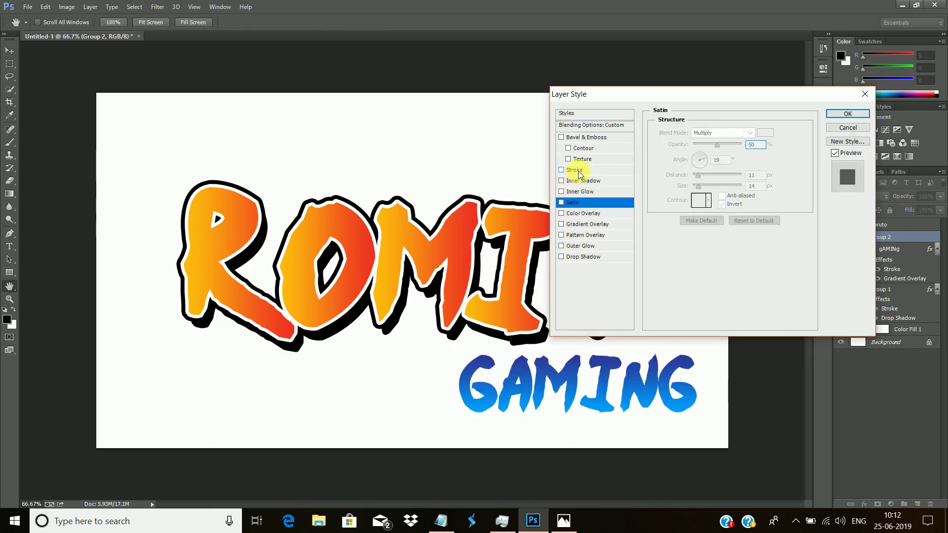
click(621, 171)
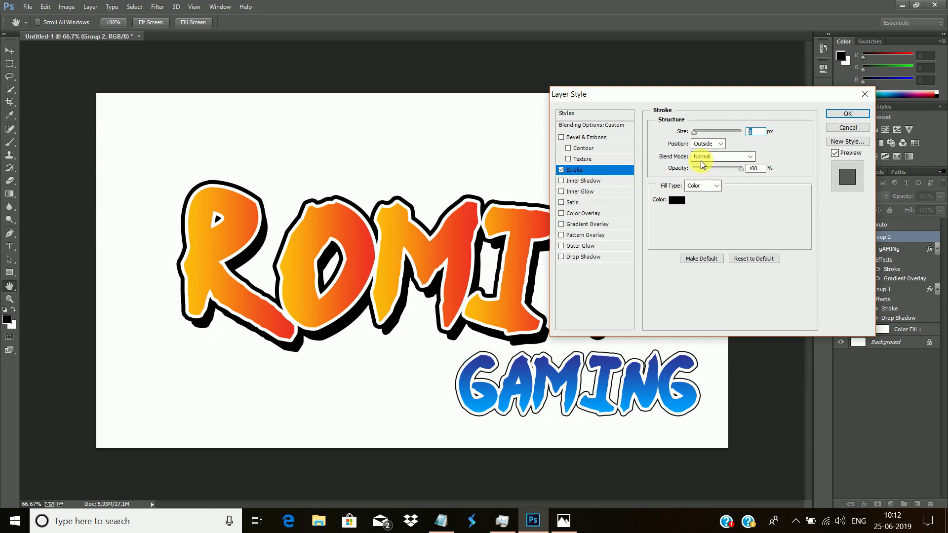
Step: Set the GAMING group's stroke size to 10 px, apply it, and move the group up against the orange lettering's lower edge
text(20)
key(BackSpace)
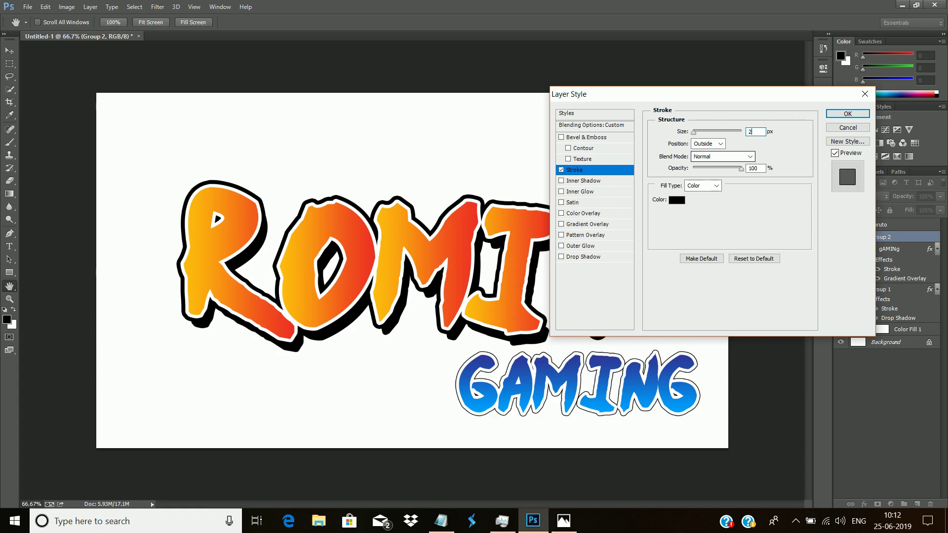
text(12)
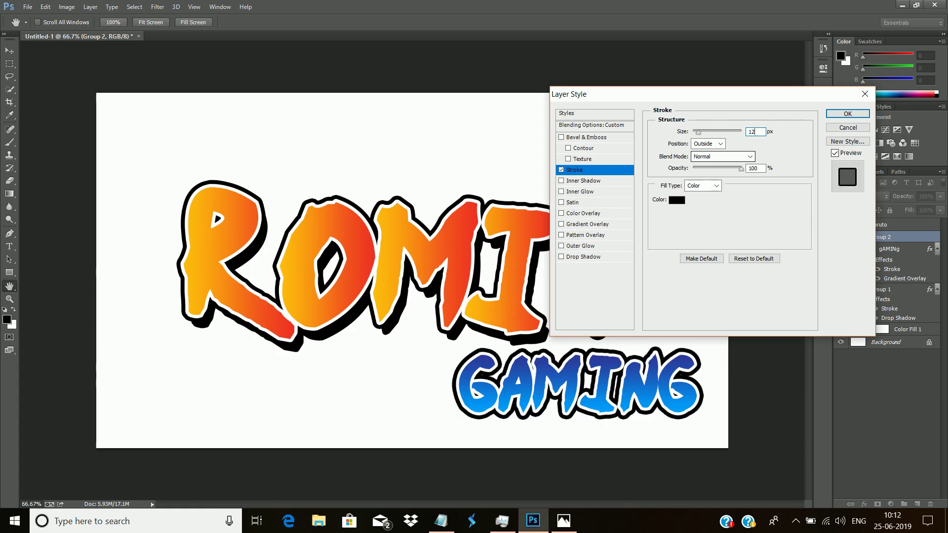
key(BackSpace)
key(BackSpace)
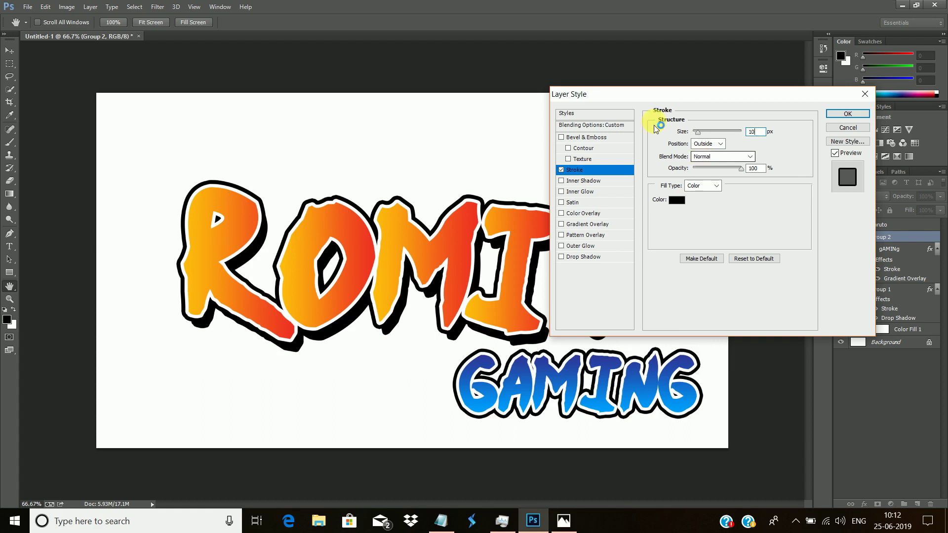
click(841, 115)
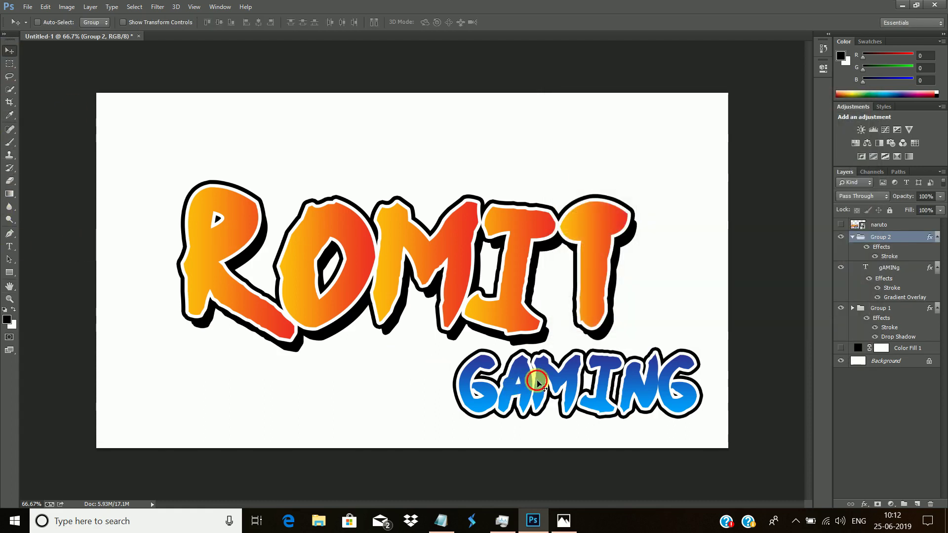
drag(543, 379, 531, 356)
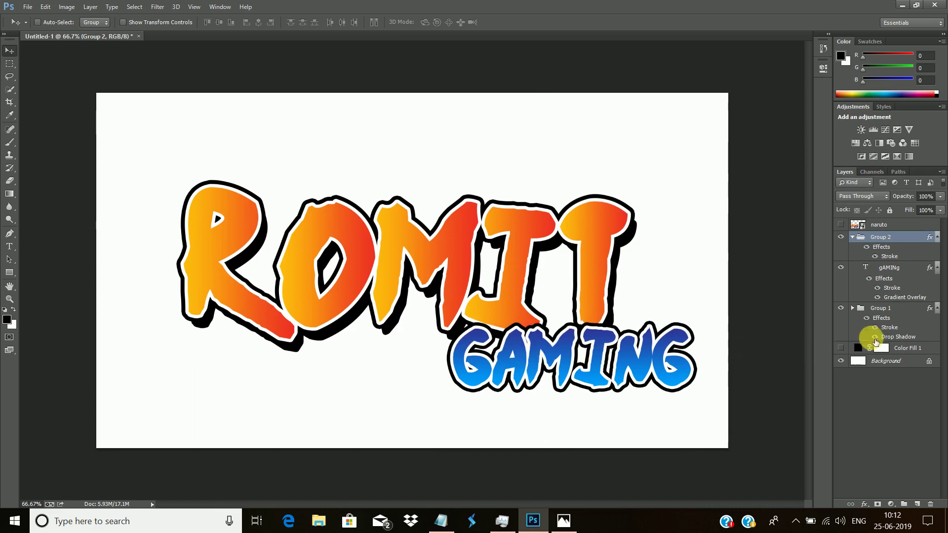
Step: Add a drop shadow to the GAMING group with size 0 px and distance 30 px
right_click(885, 238)
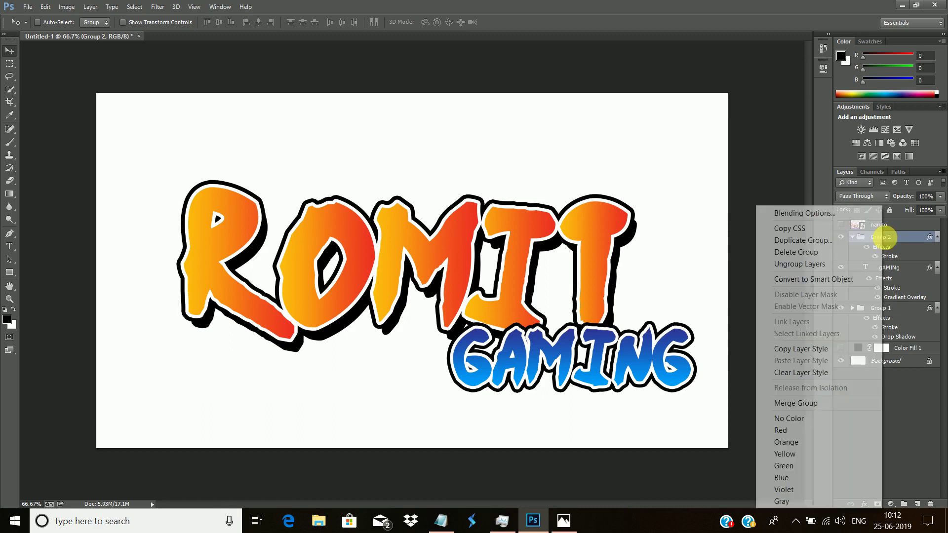
click(803, 213)
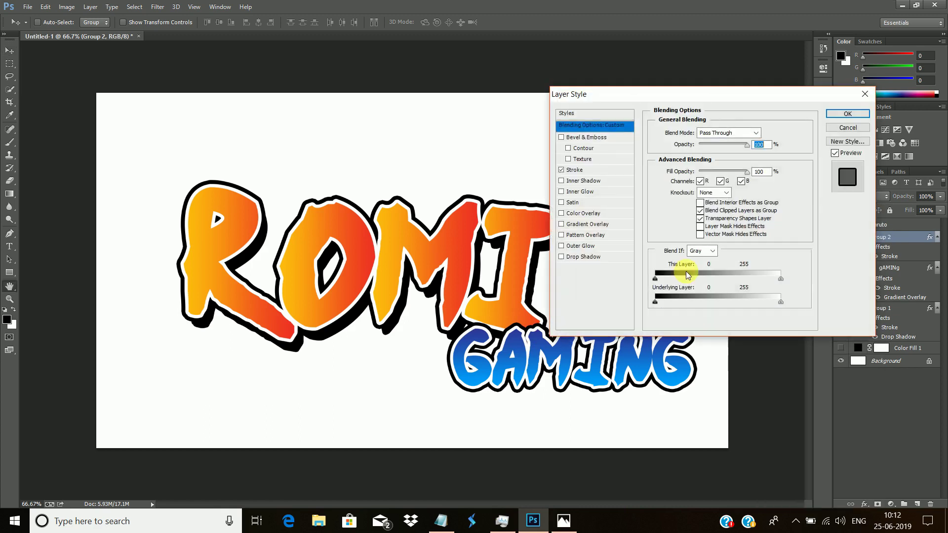
click(591, 256)
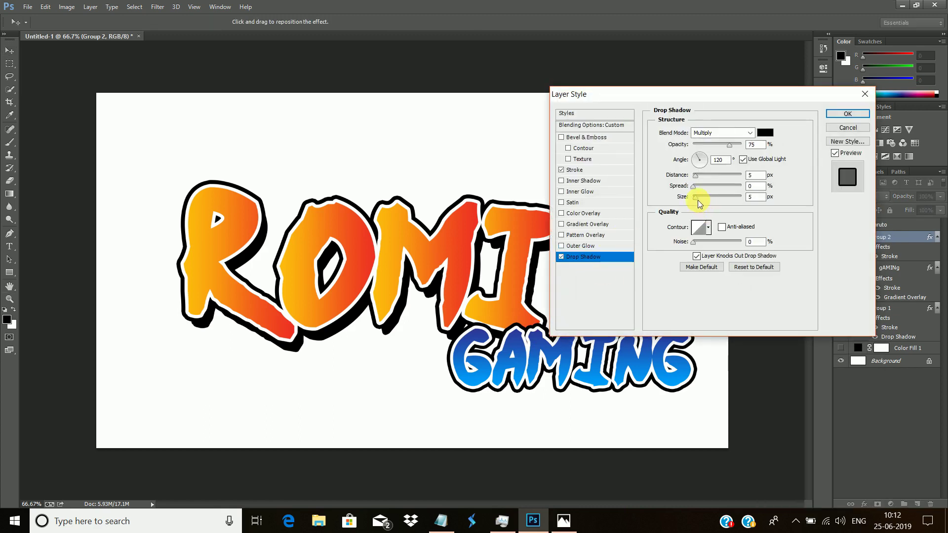
drag(698, 199, 653, 208)
double_click(748, 175)
text(30)
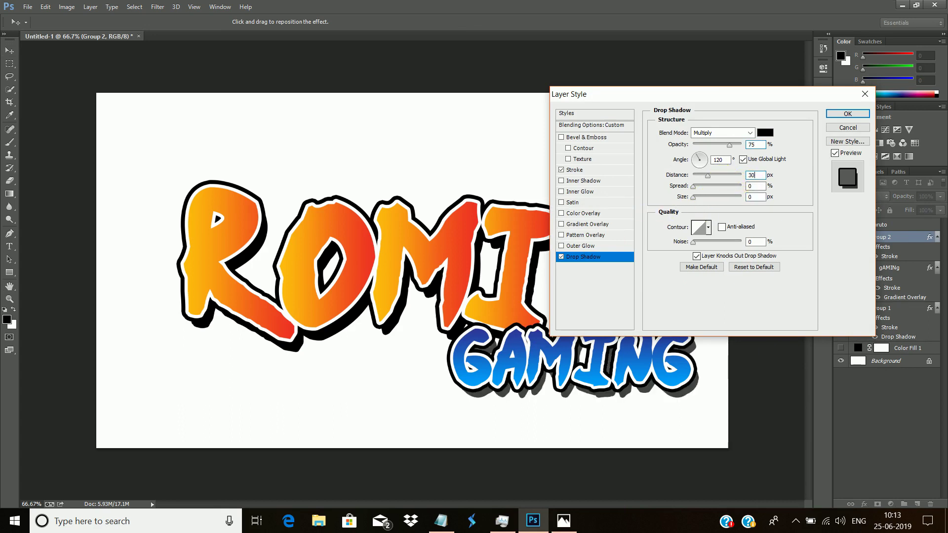
Step: Keep the GAMING group's shadow black, set its opacity to 100% and distance to 35 px, and apply the layer style
click(764, 132)
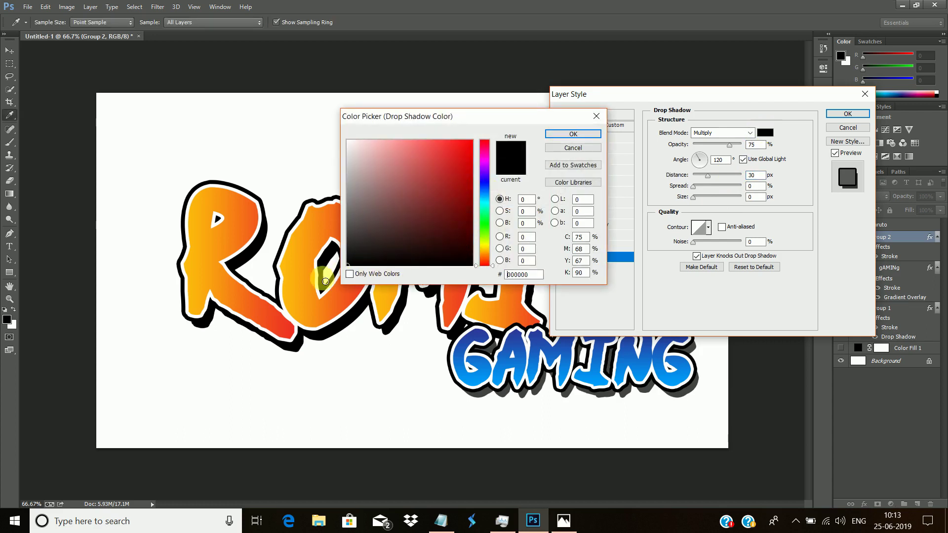
click(573, 134)
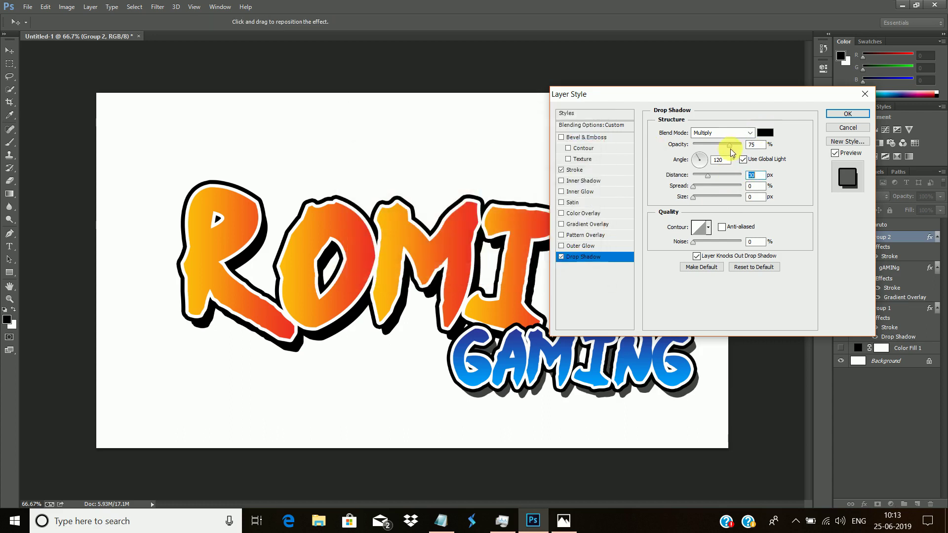
drag(729, 145, 783, 153)
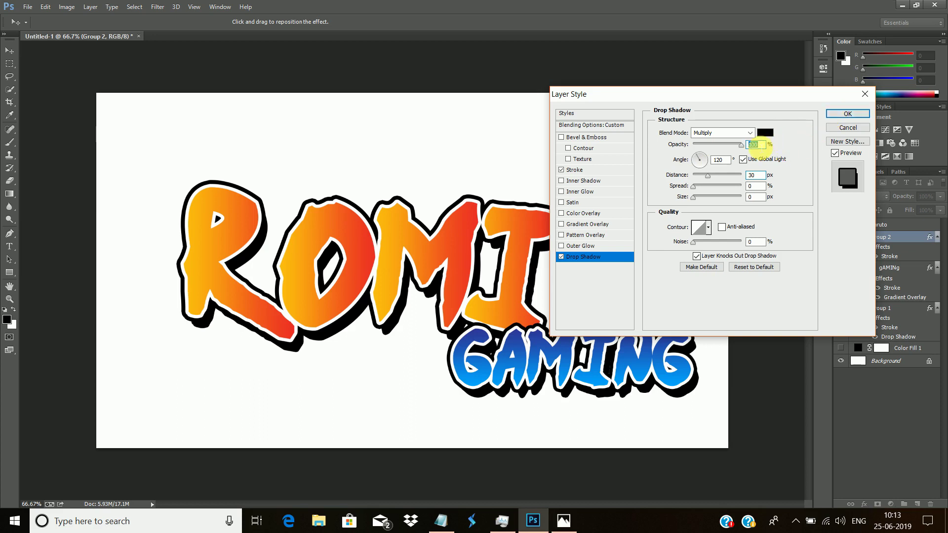
click(748, 175)
text(35)
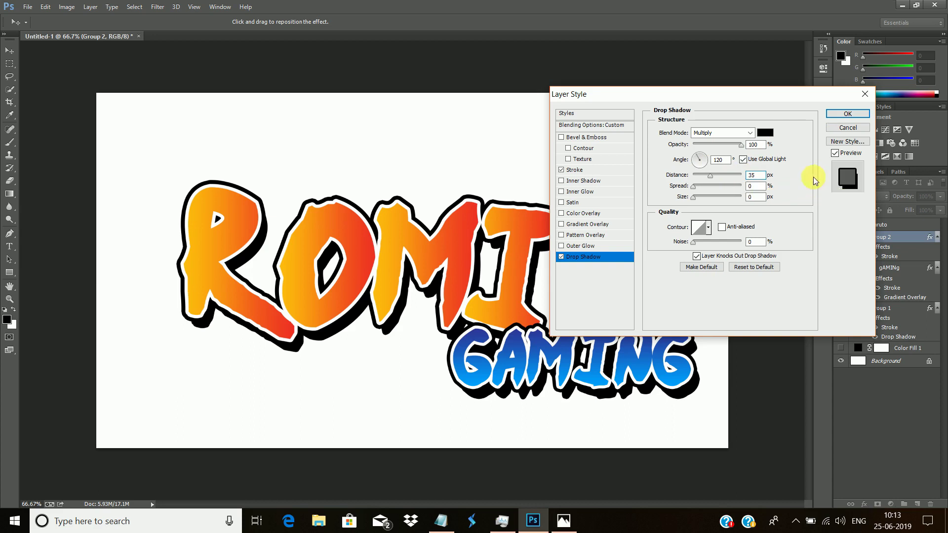
click(844, 115)
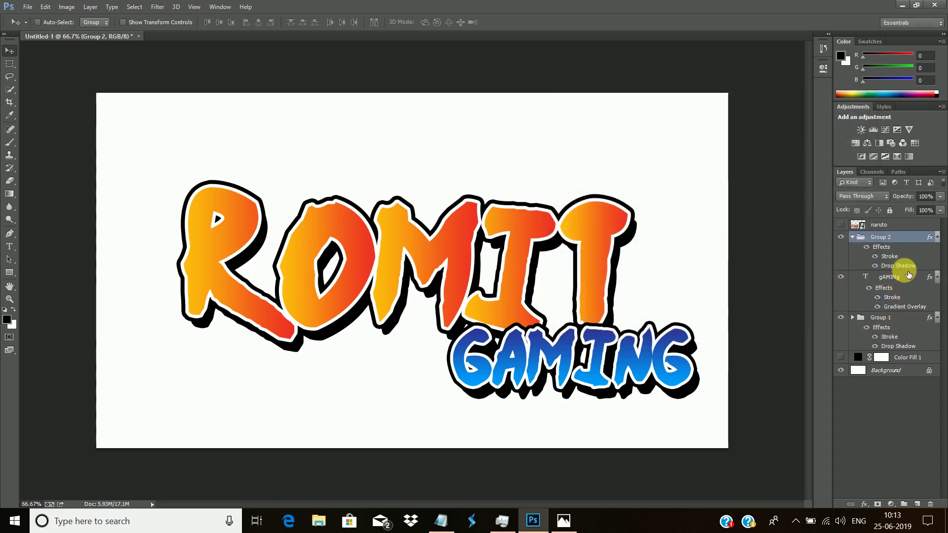
Step: Collapse the effects lists of the GAMING text layer and its group
click(937, 279)
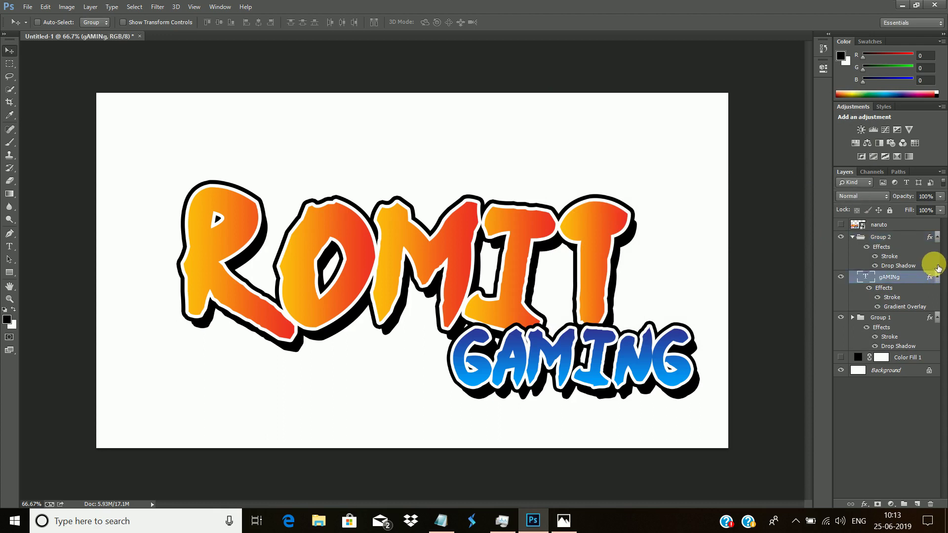
click(937, 277)
click(938, 238)
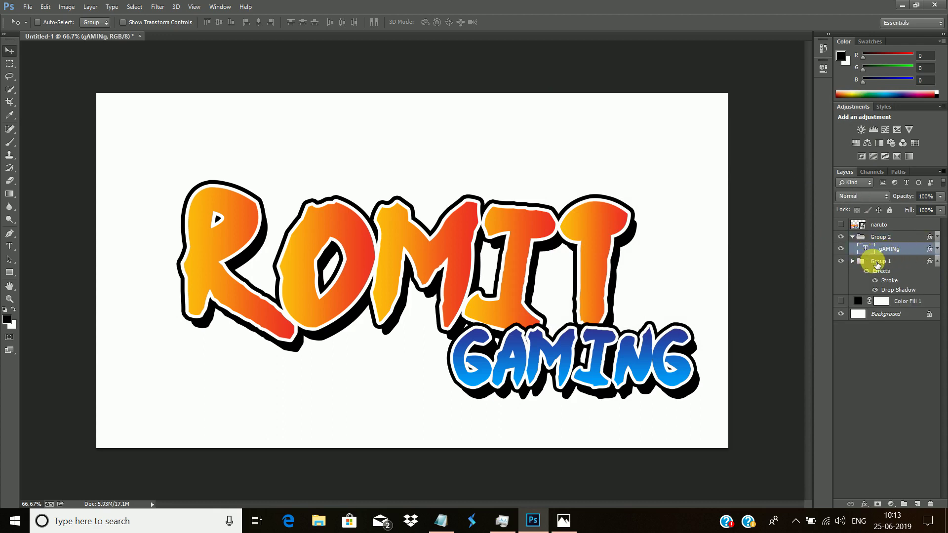
Step: Set the drop shadow distance of the orange lettering's group to 40 px and apply the layer style
click(881, 261)
right_click(889, 261)
click(776, 213)
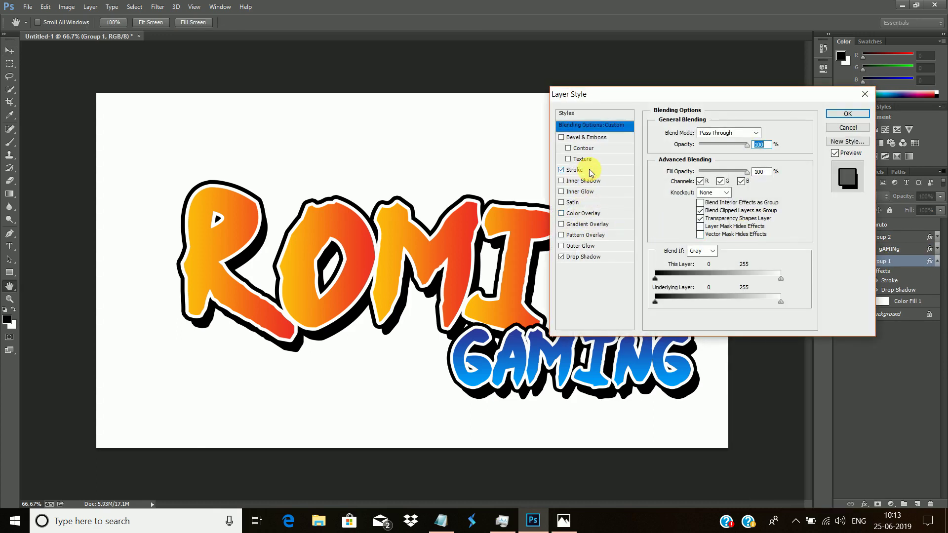
click(588, 169)
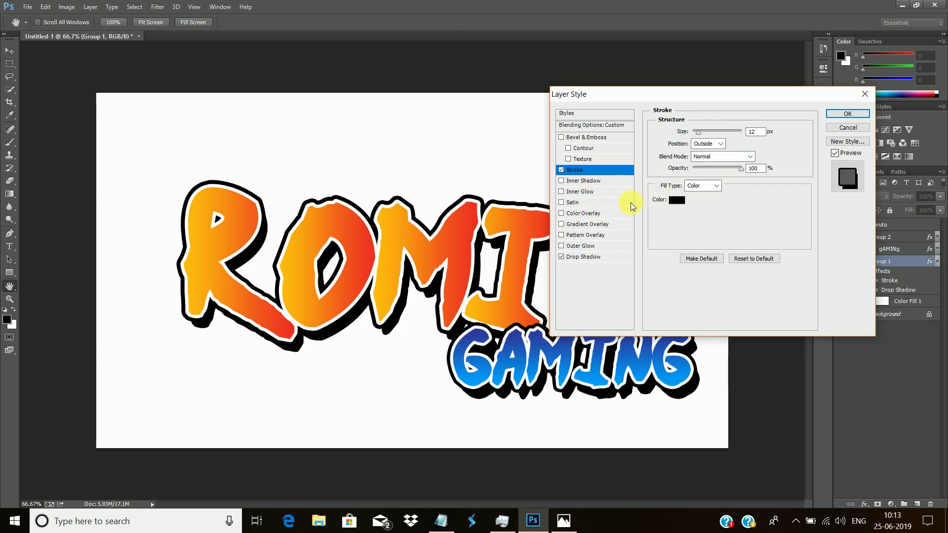
click(589, 256)
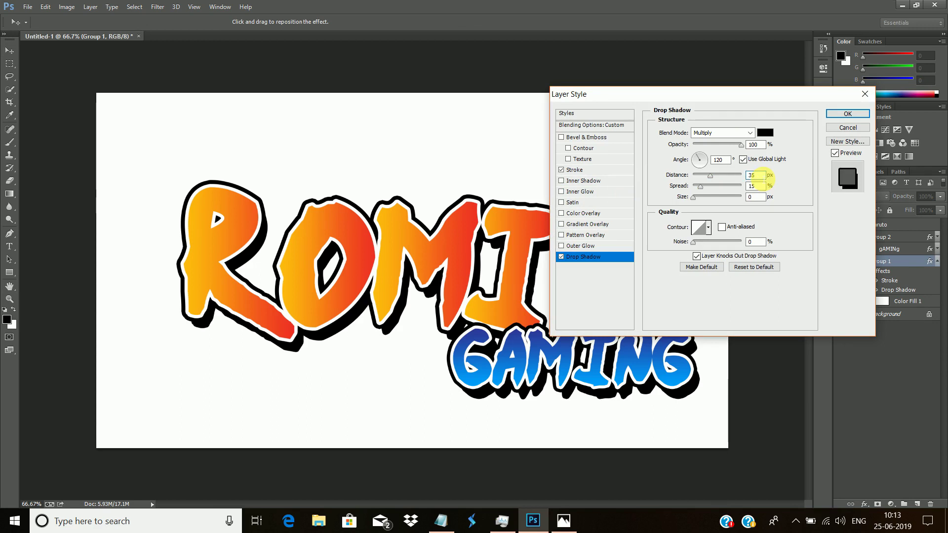
key(Tab)
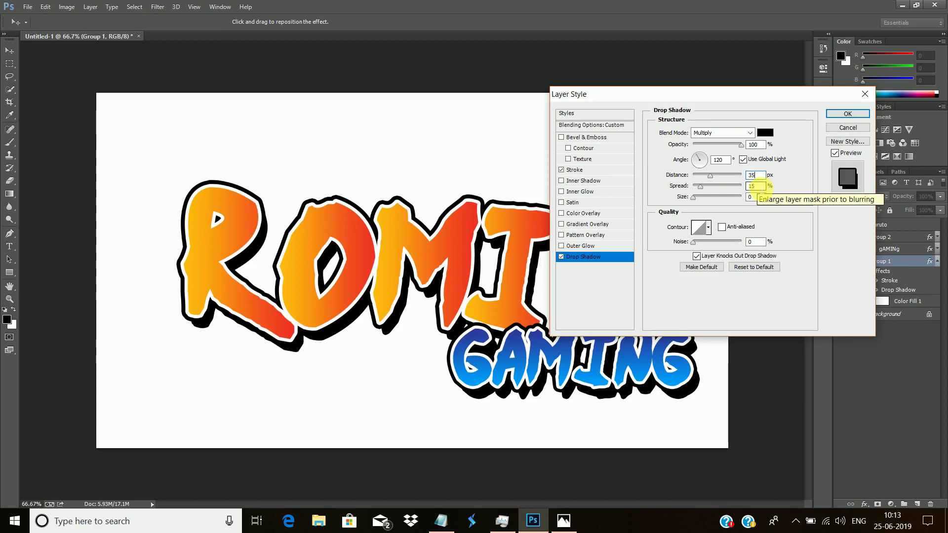
drag(762, 179, 750, 181)
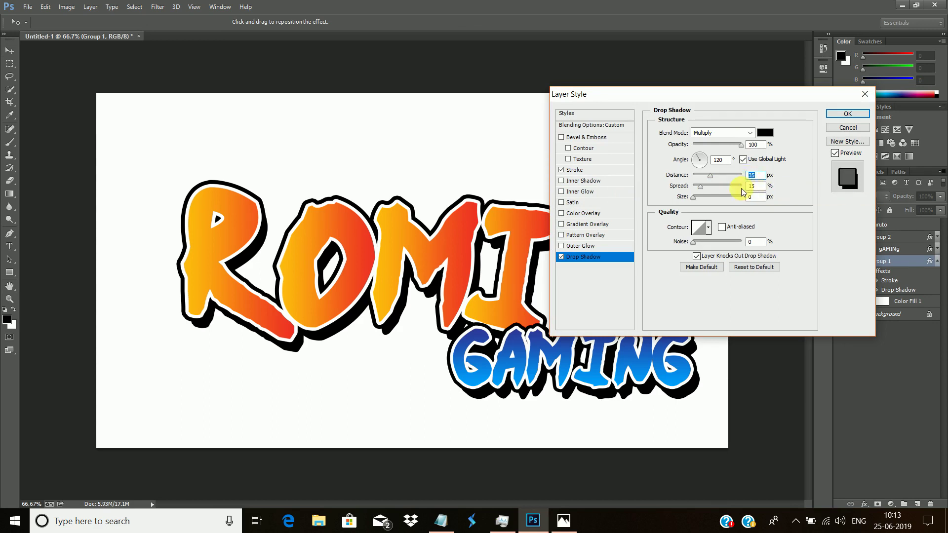
text(40)
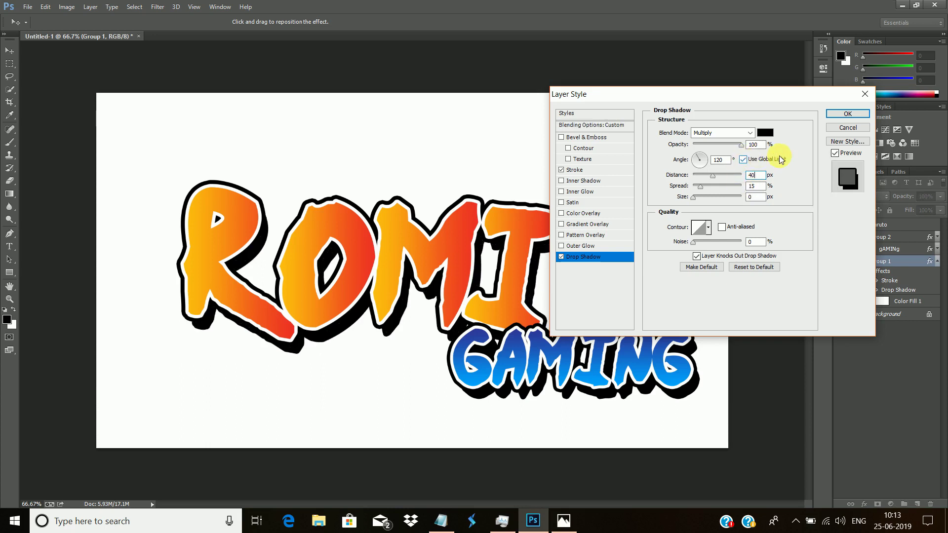
click(847, 113)
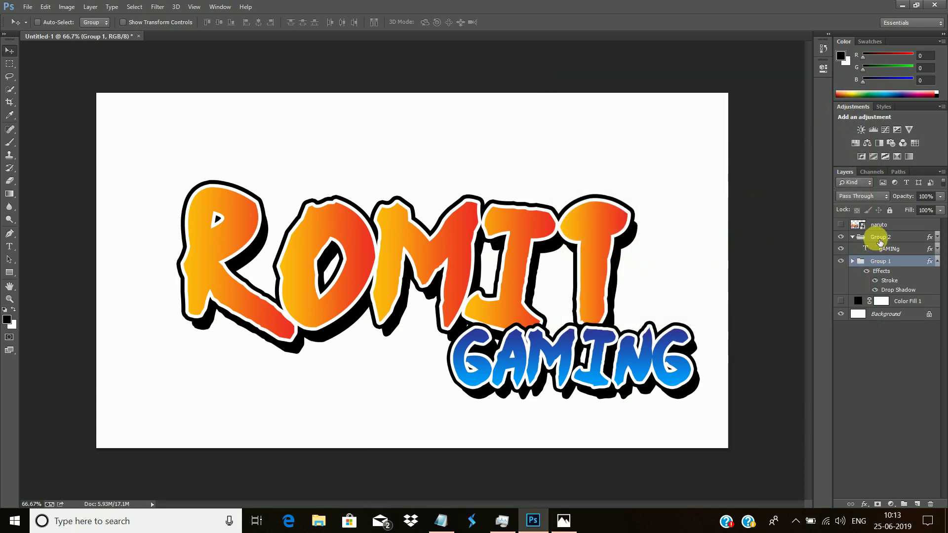
Step: Select both lettering groups together with the GAMING text layer and scale them down slightly about their centre
ctrl+click(878, 241)
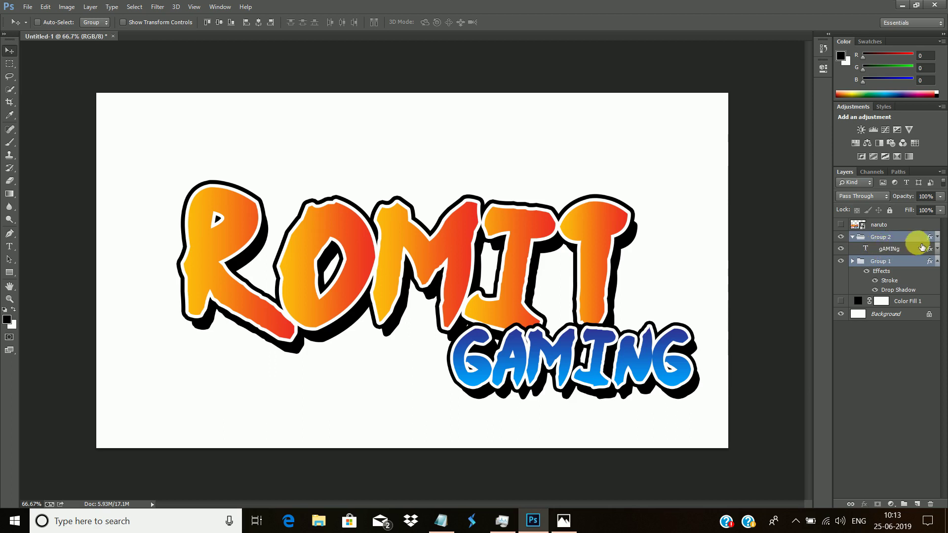
ctrl+click(895, 249)
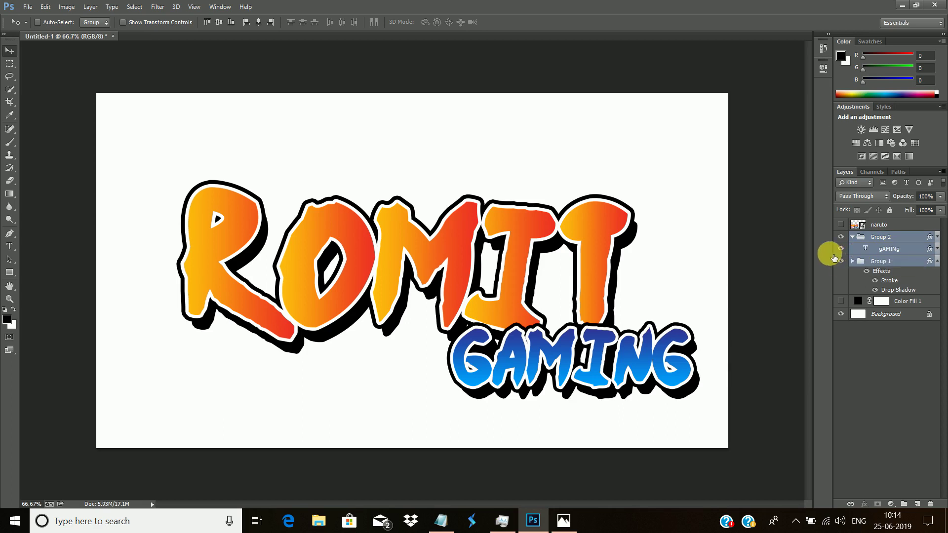
key(ctrl+t)
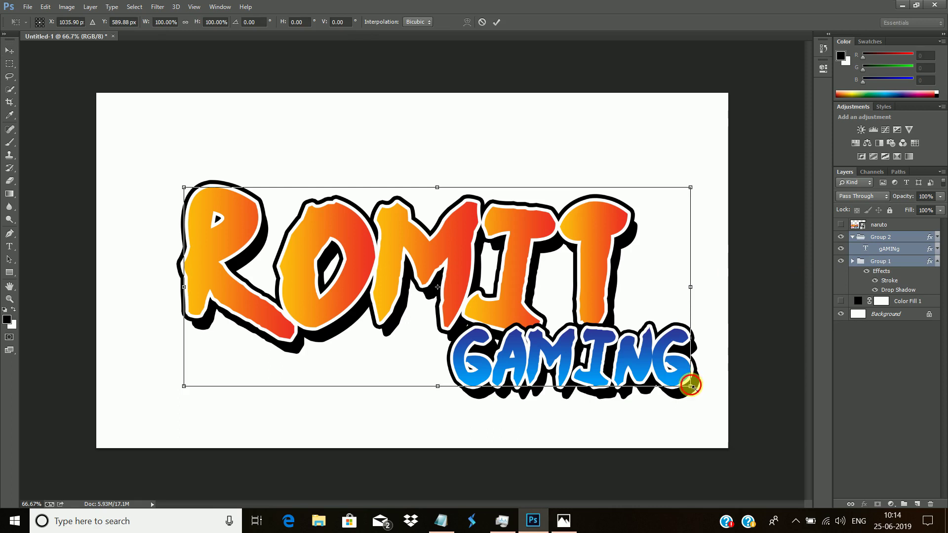
drag(690, 385, 644, 350)
key(Return)
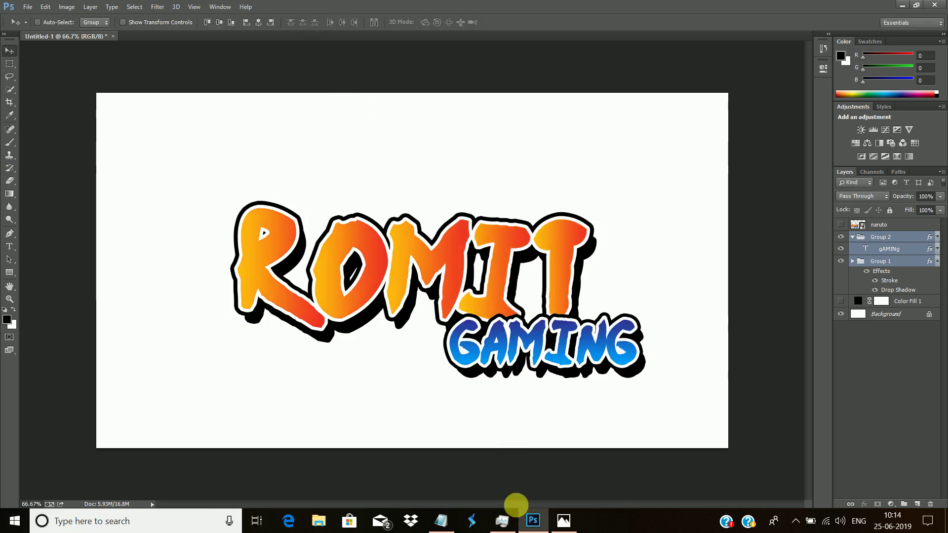
Step: Switch to Notepad and highlight the two lines explaining why the layers are grouped instead of rasterized
click(493, 522)
click(494, 522)
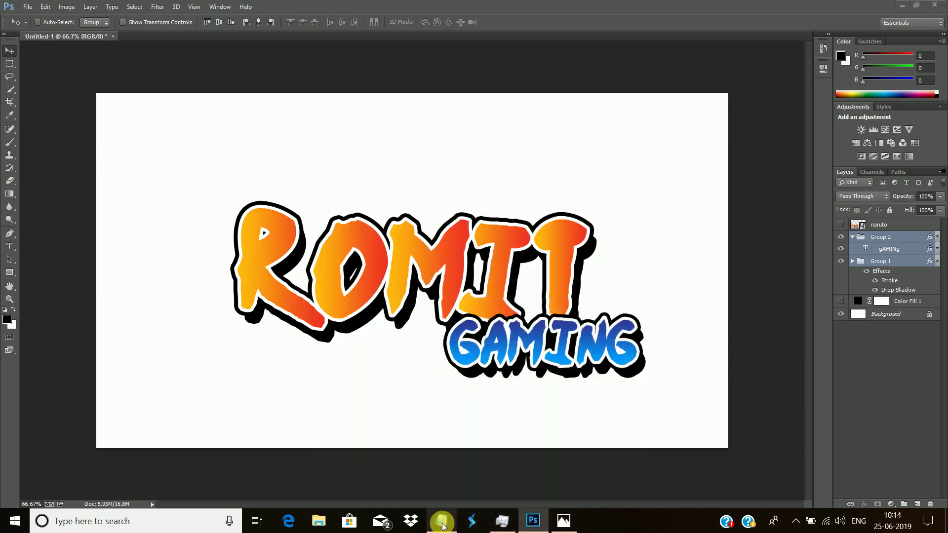
click(441, 521)
drag(14, 447, 785, 447)
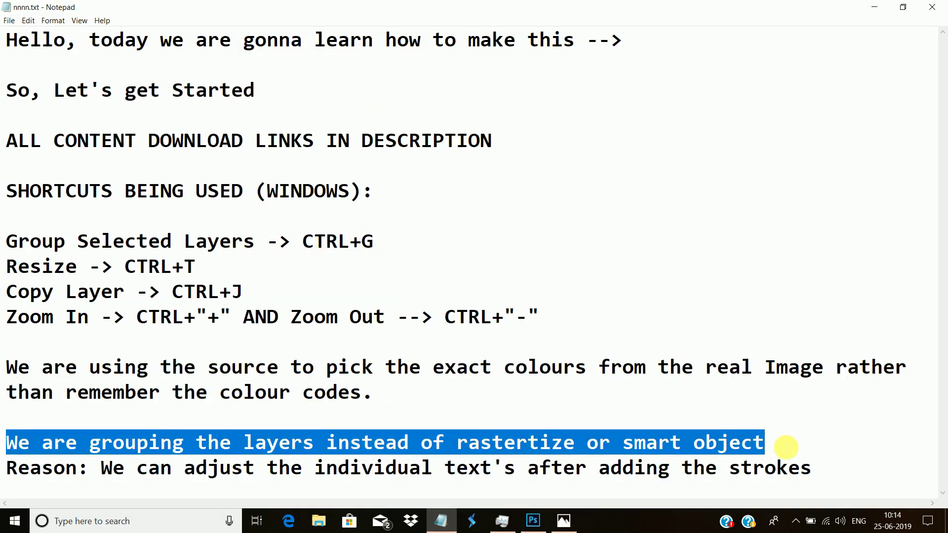
mouse_move(6, 466)
mouse_down()
mouse_move(25, 475)
mouse_move(812, 465)
mouse_up()
click(820, 469)
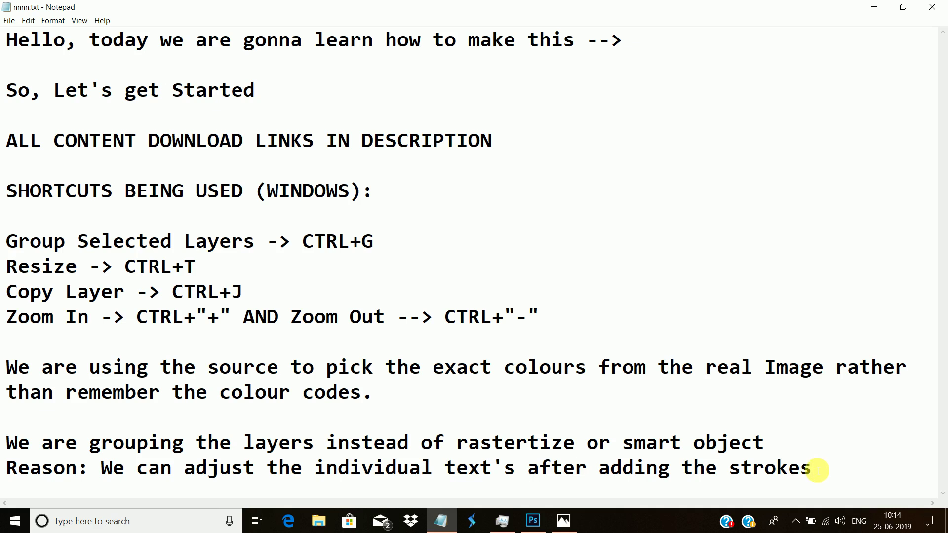
Step: Add the line "NOW, Lets add the spiral" several blank lines below the existing notes in Notepad
key(Return)
key(Return)
key(Return)
key(Return)
key(Return)
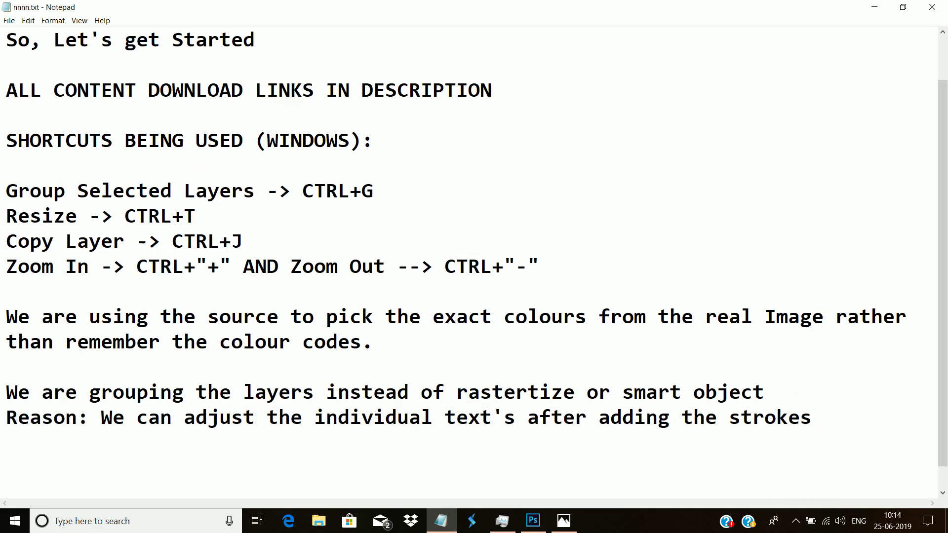
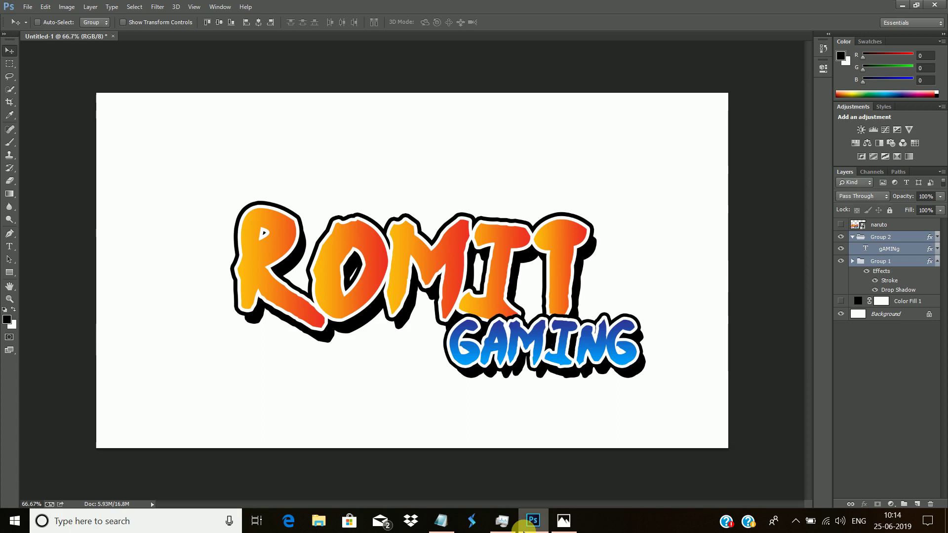
click(441, 520)
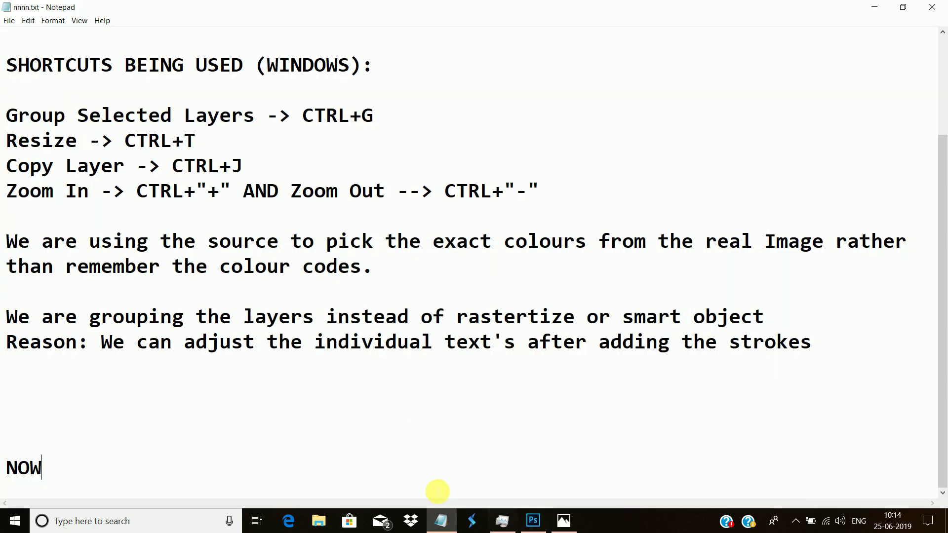
text(, Let)
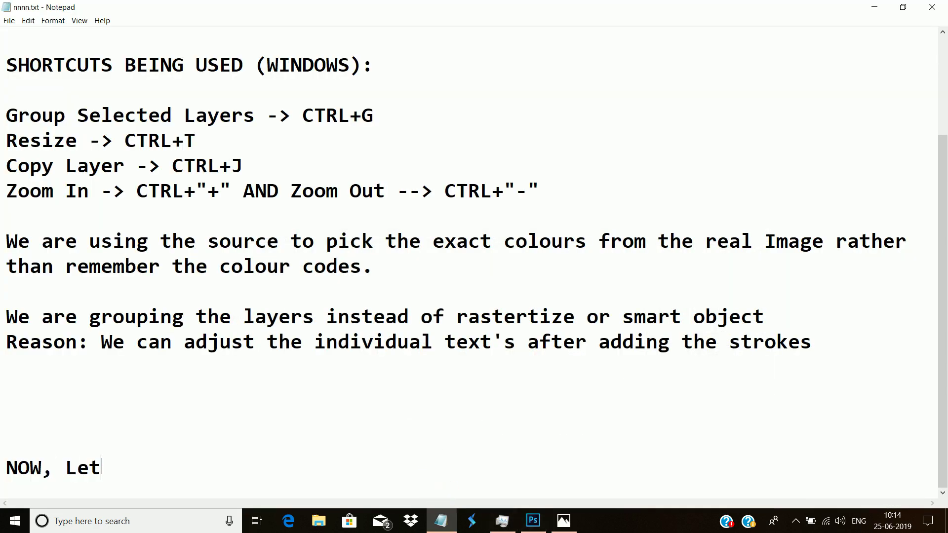
text(s add the sp)
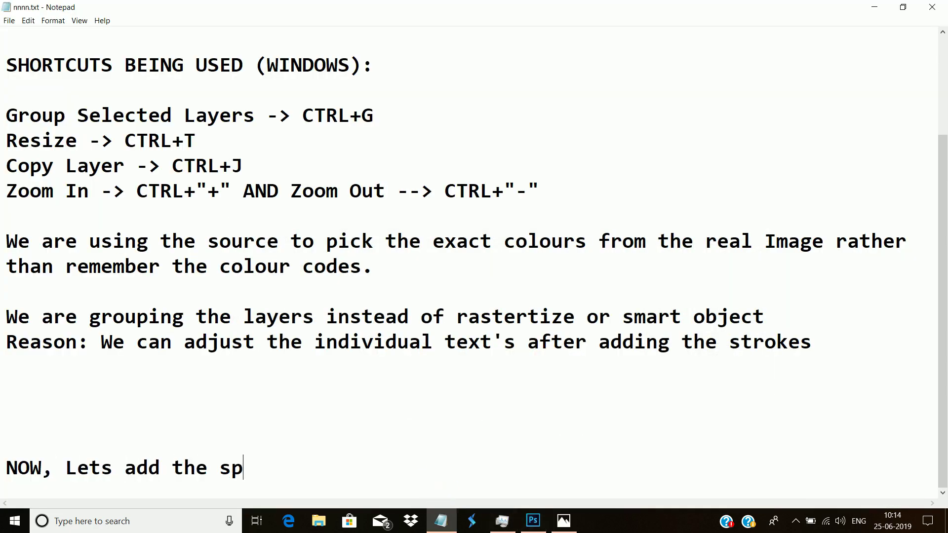
text(iral)
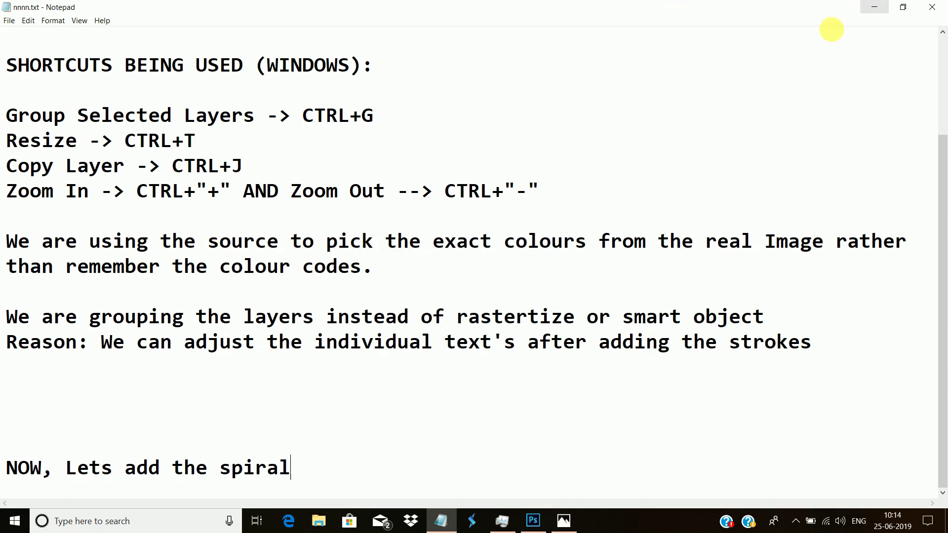
Step: Minimize the notes, view the naruto.png reference in Photos, and return to Photoshop
click(872, 10)
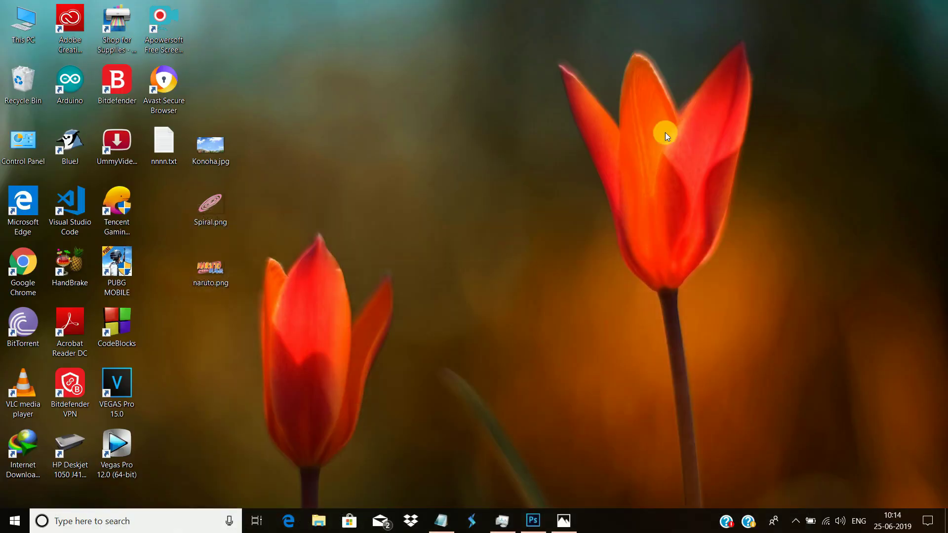
click(563, 520)
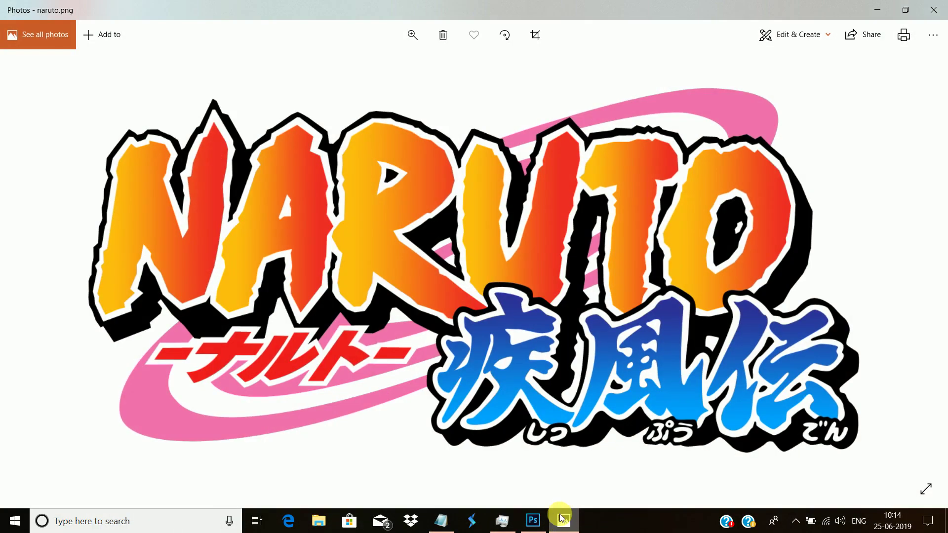
click(533, 521)
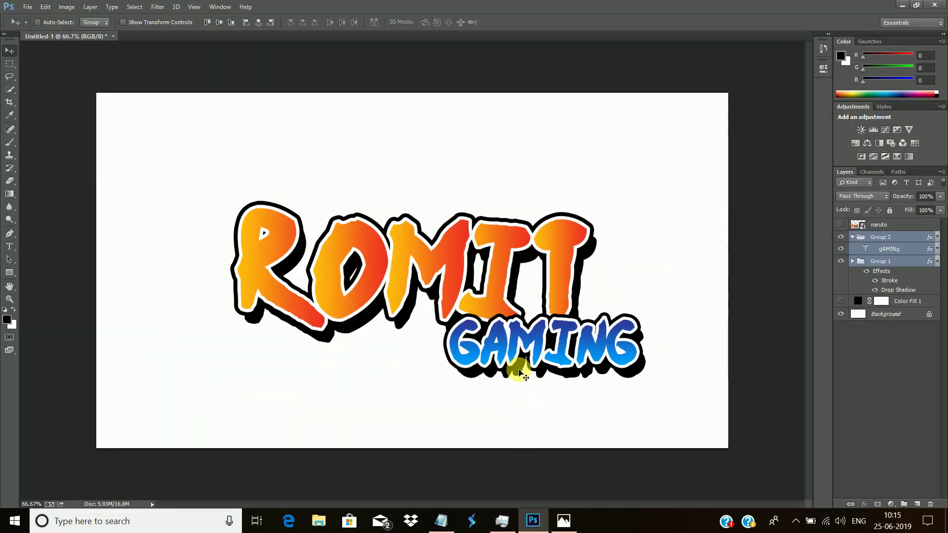
Step: Deselect the layers and shift the un-maximized Photoshop window aside, clearing the Photos window to expose the desktop files
click(890, 344)
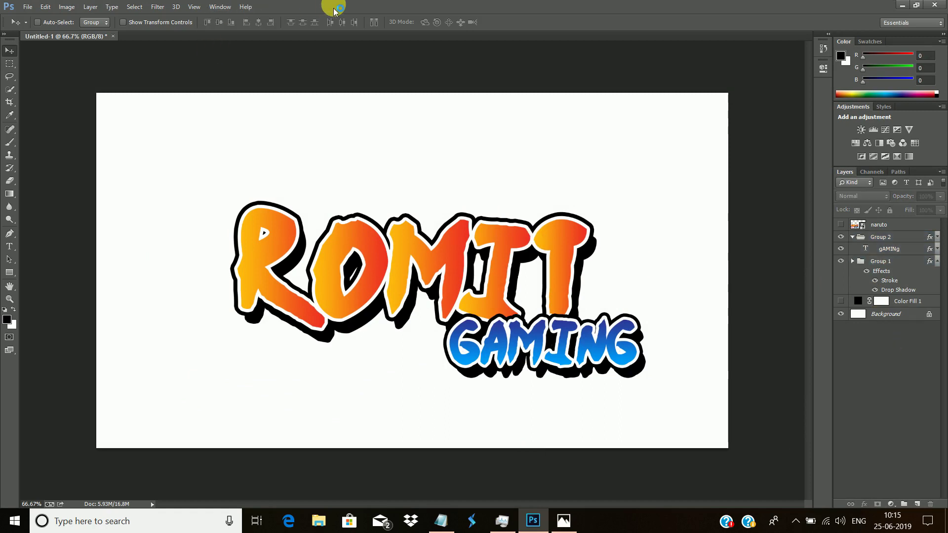
drag(335, 10, 546, 57)
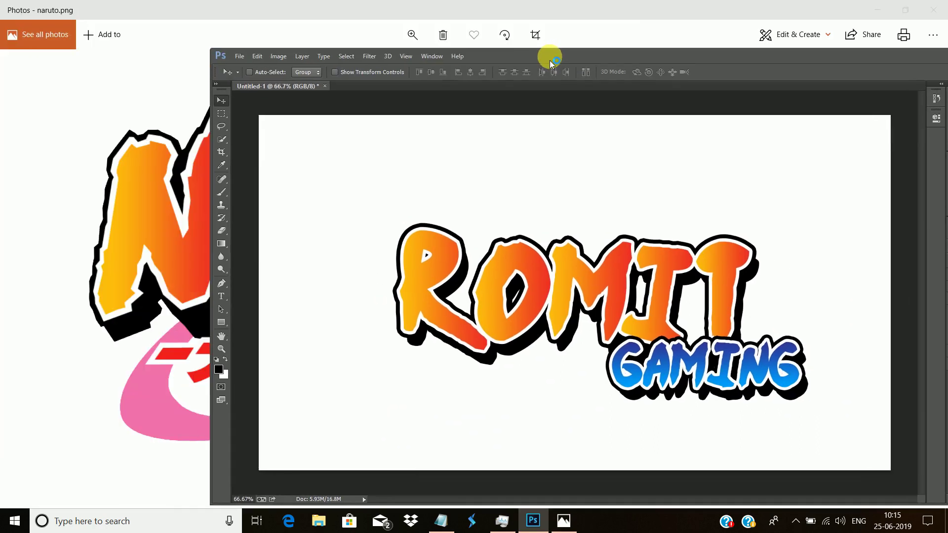
click(930, 8)
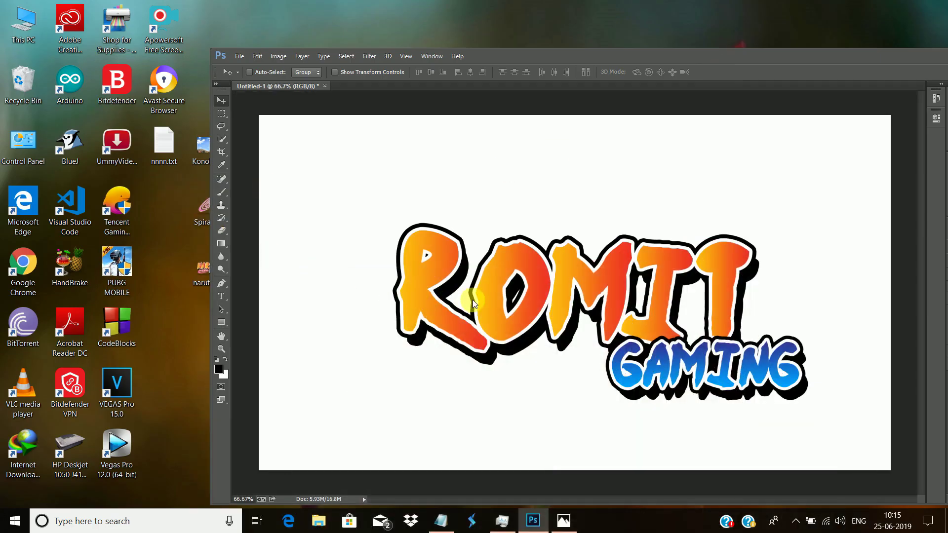
Step: Place Spiral.png from the desktop into the logo document at its default size and maximize the Photoshop window
key(ctrl+t)
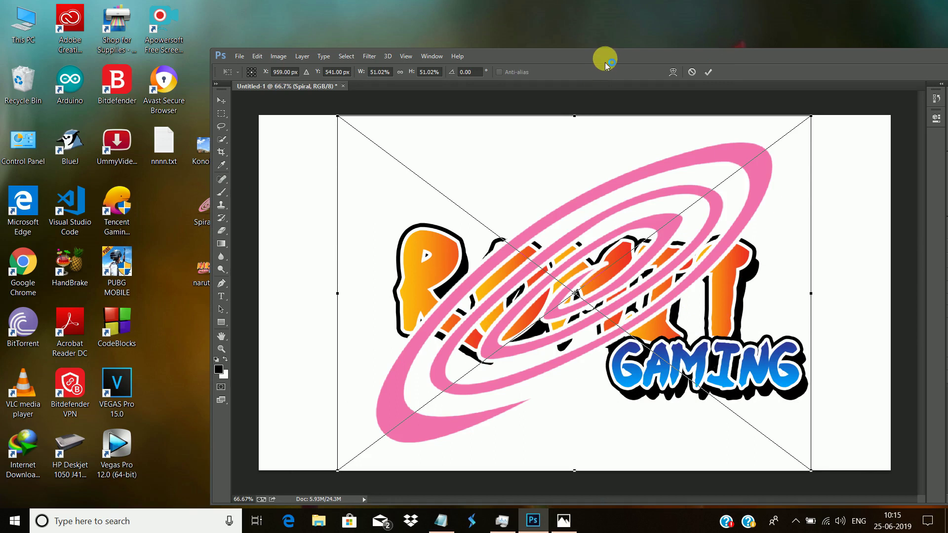
double_click(605, 59)
right_click(460, 191)
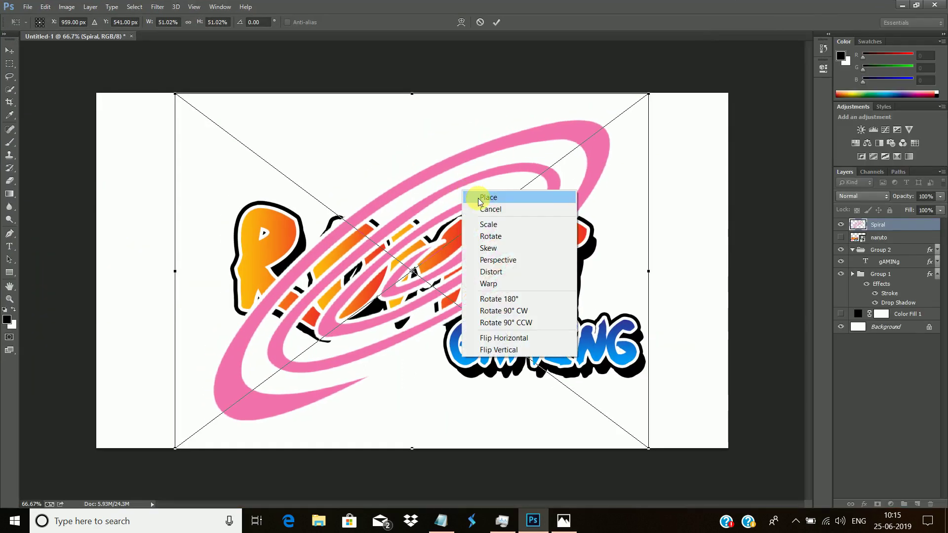
click(479, 198)
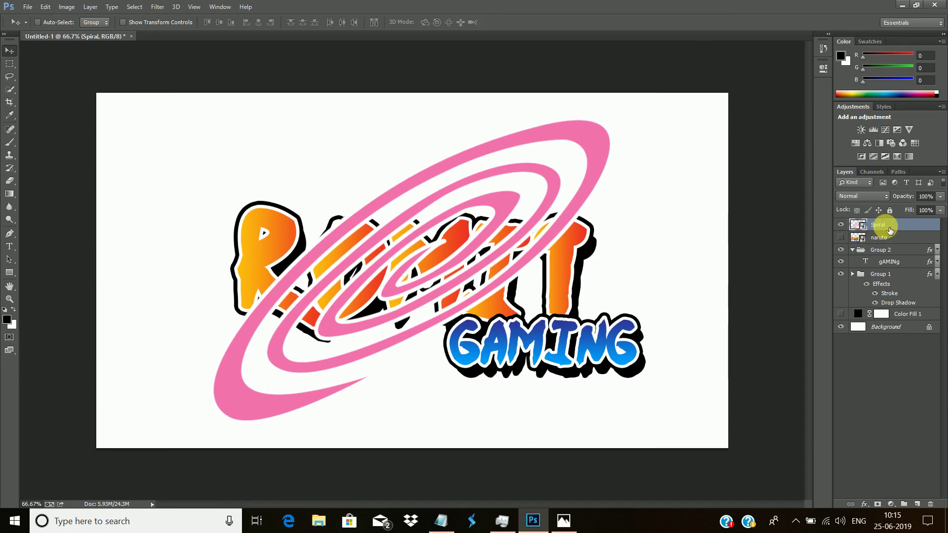
Step: Move the Spiral layer beneath Group 1 and above Color Fill 1 so it sits behind the lettering
right_click(888, 228)
click(896, 227)
drag(901, 227, 908, 311)
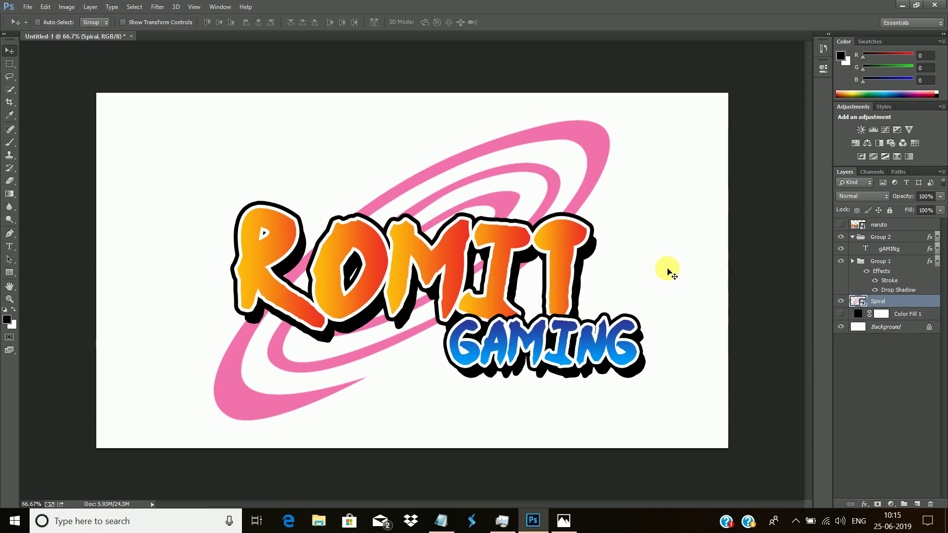
Step: Scale the spiral down about its centre to roughly 43.9% and commit the transform
key(ctrl+t)
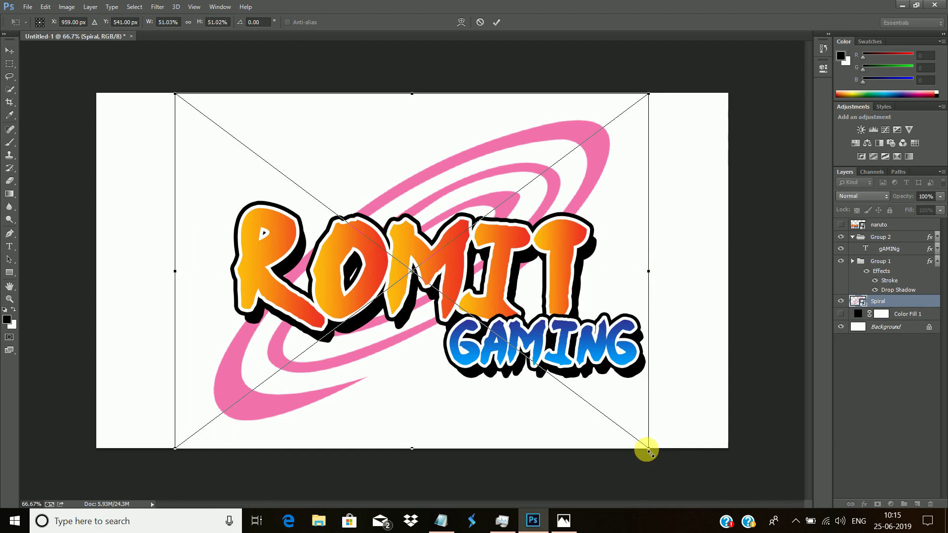
drag(648, 449, 615, 423)
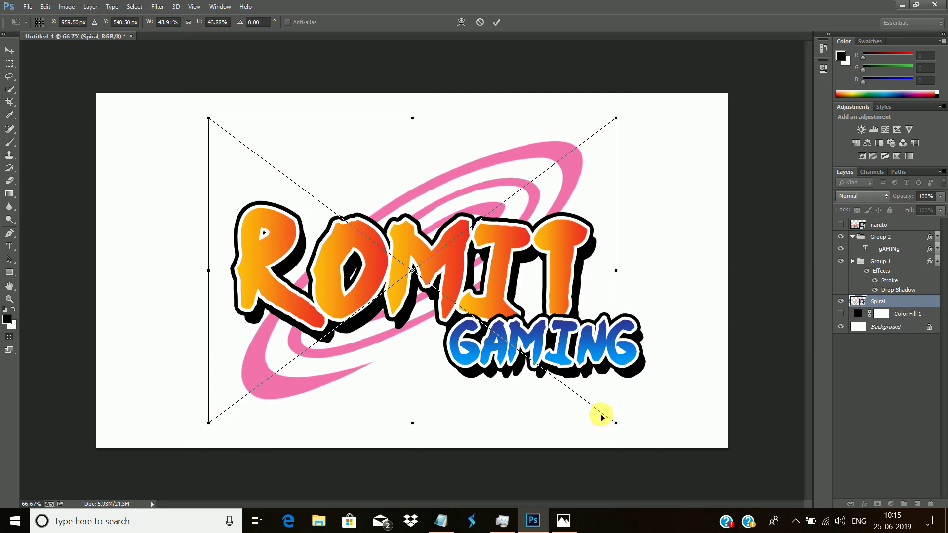
key(Return)
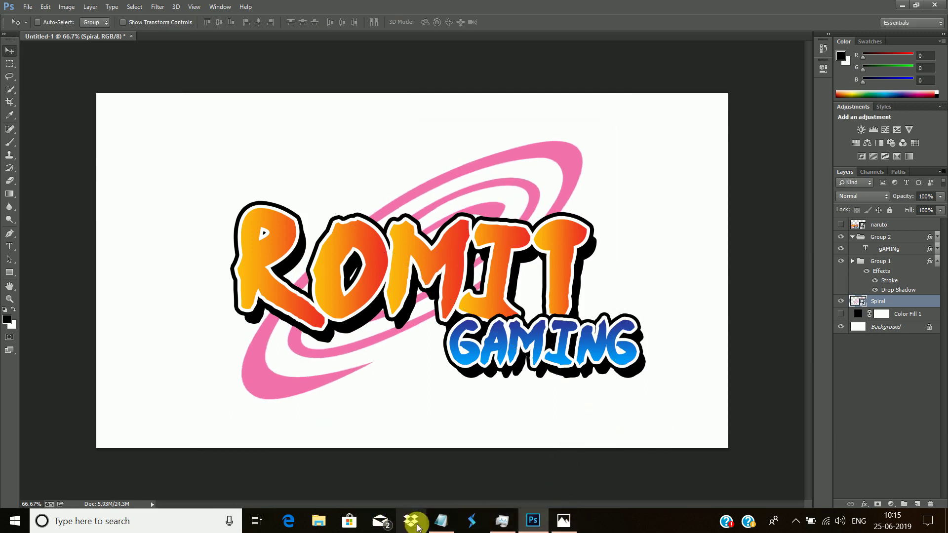
Step: Add the line "Hold *SHIFT+ALT* to resize without changing aspect ratio" to the nnnn.txt notes in Notepad and return to Photoshop
click(441, 521)
key(Return)
key(Return)
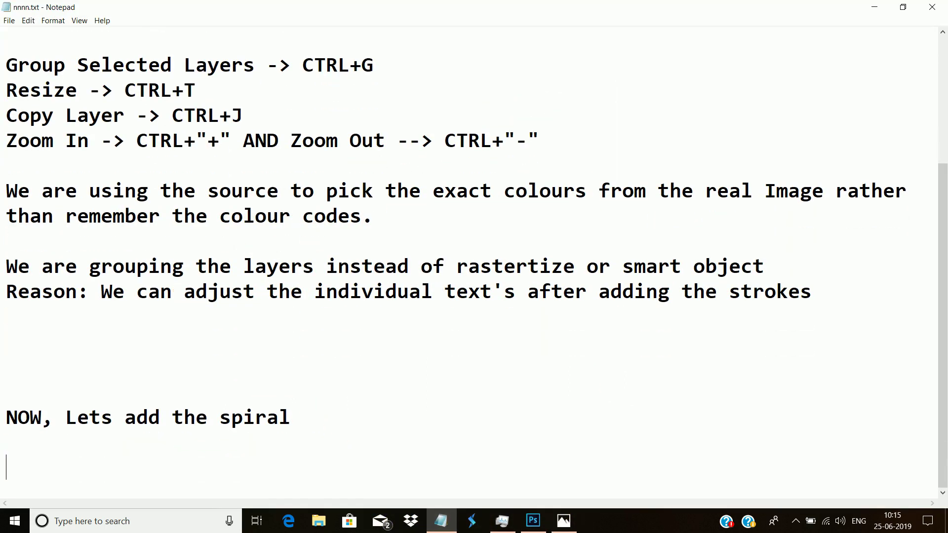
text(Hold)
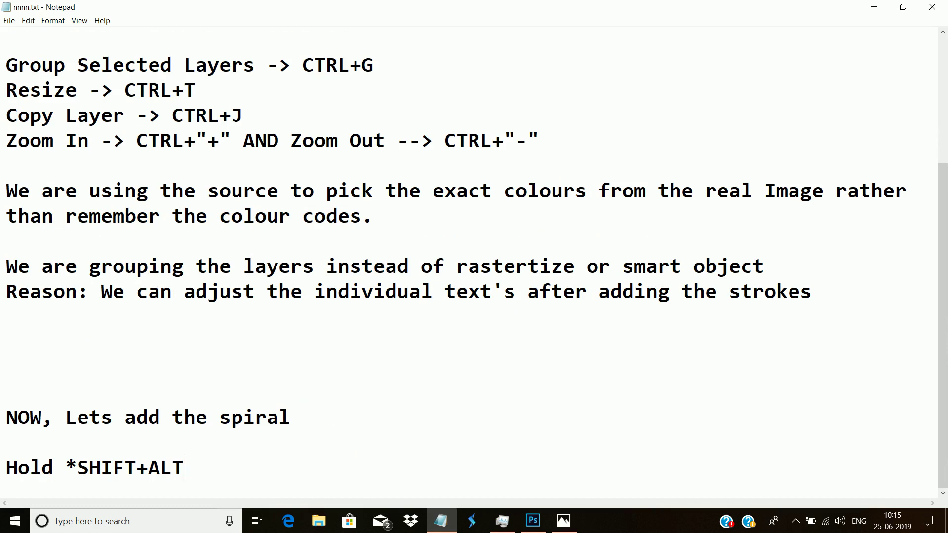
text(*SHIFT+ALT* to resize wi)
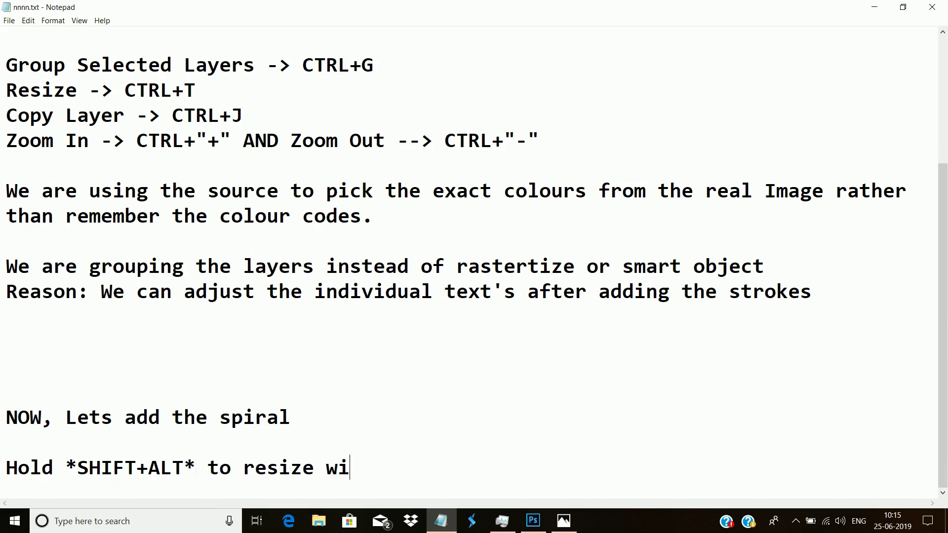
text(thout)
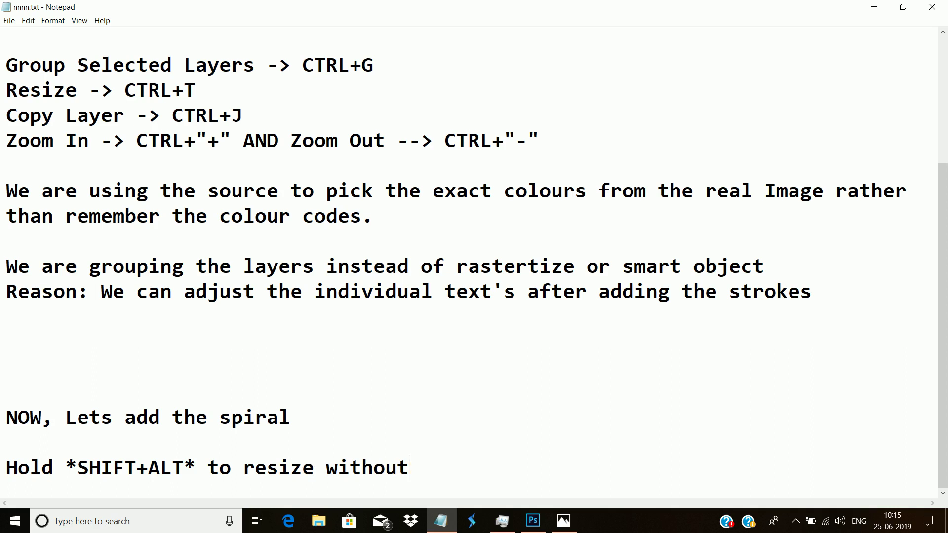
text( changing )
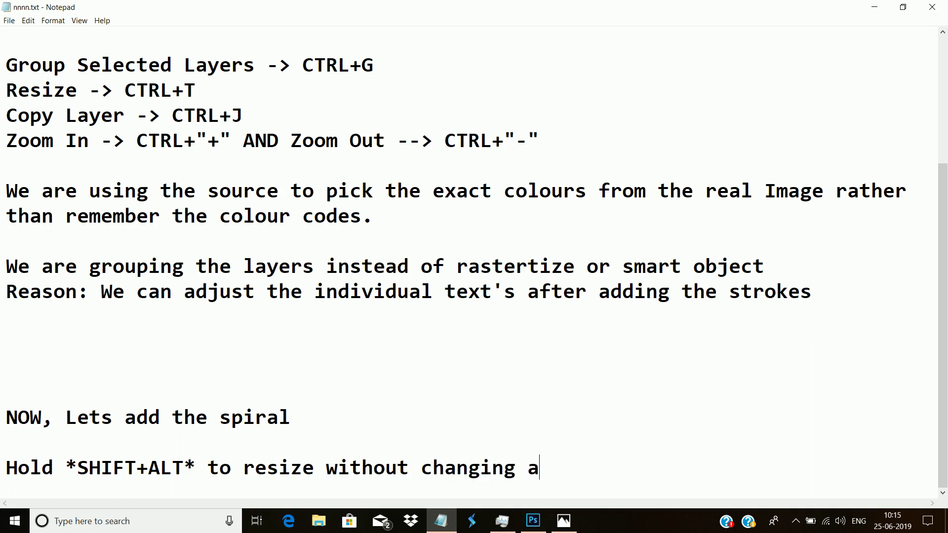
text(aspect rati)
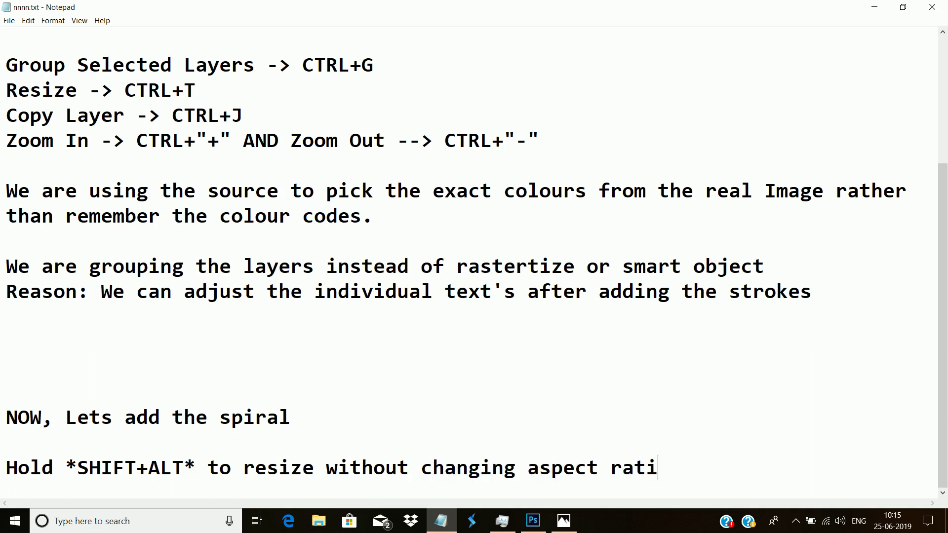
text(o)
click(865, 8)
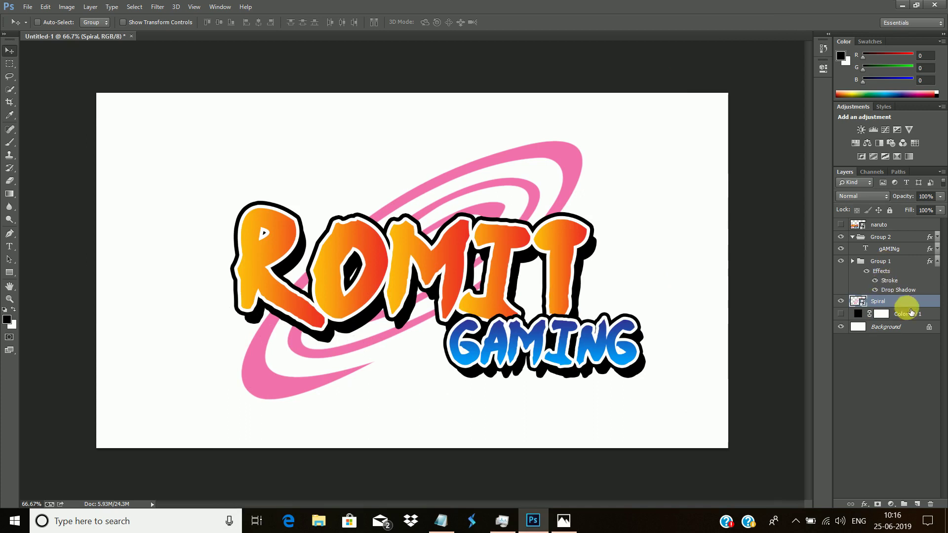
Step: Place Konoha.jpg from the desktop into the logo document at its default full-canvas size and maximize the Photoshop window
click(887, 378)
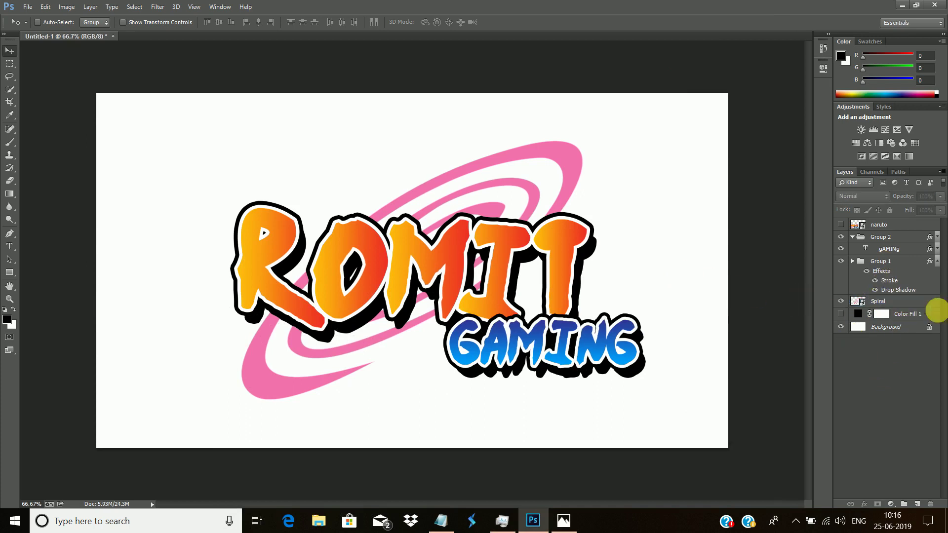
drag(789, 10, 848, 54)
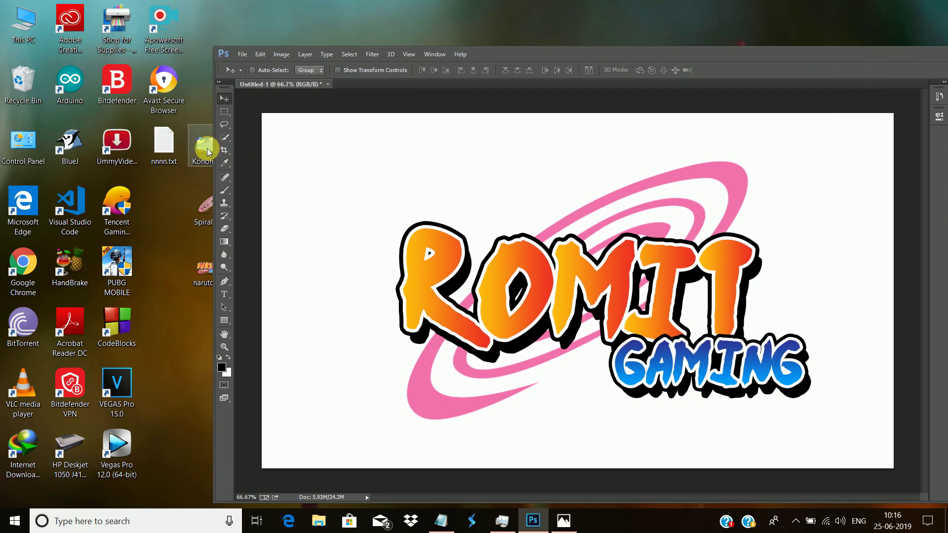
drag(205, 147, 365, 232)
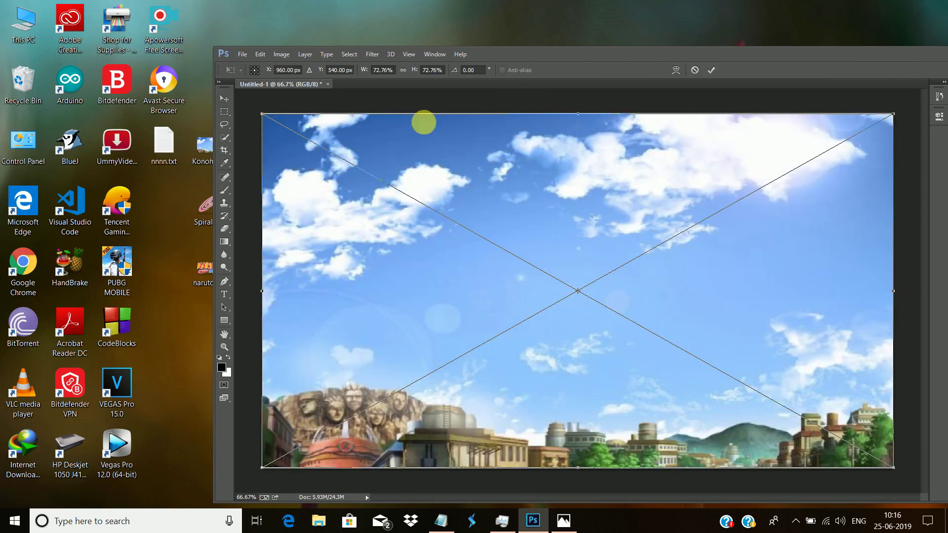
double_click(594, 51)
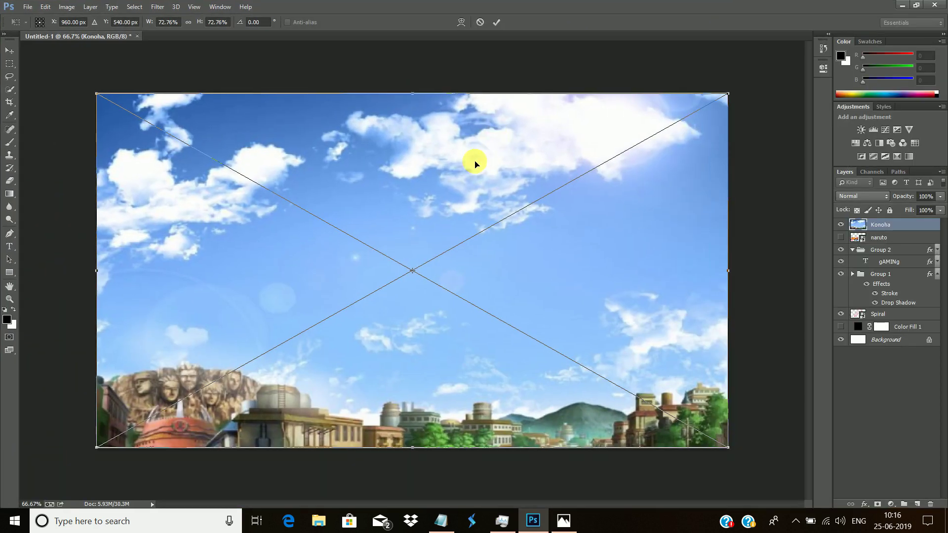
key(Return)
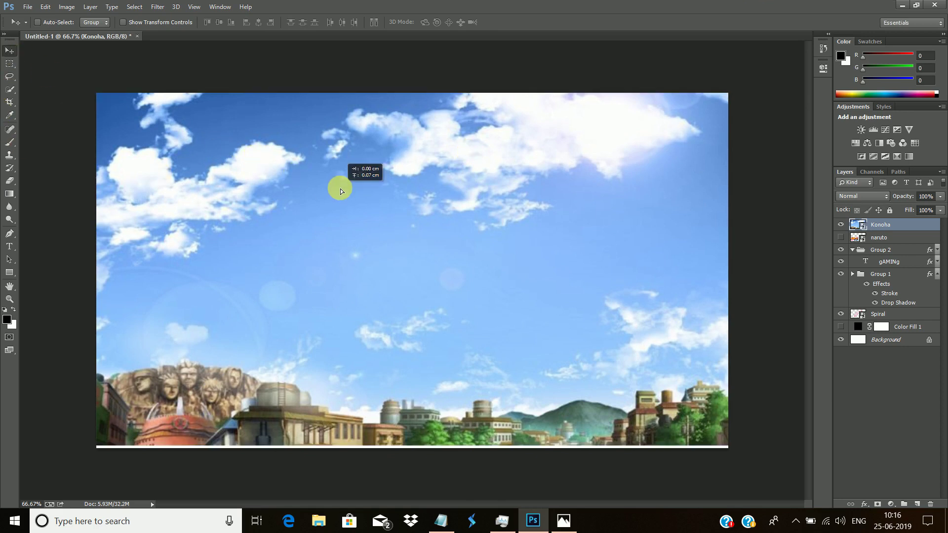
drag(339, 194, 341, 194)
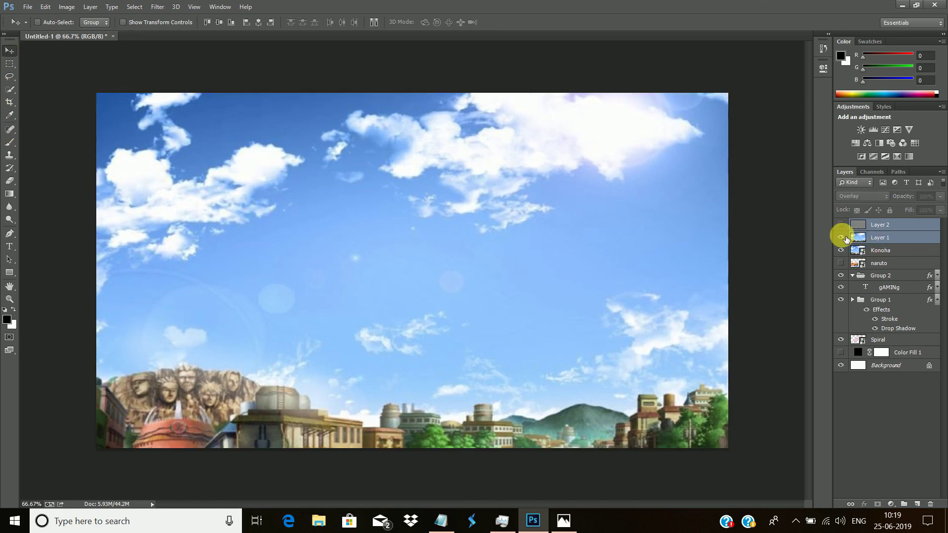
Step: Show Layer 2 and move Layer 2, Layer 1 and Konoha together beneath the Spiral layer, above Color Fill 1
click(841, 225)
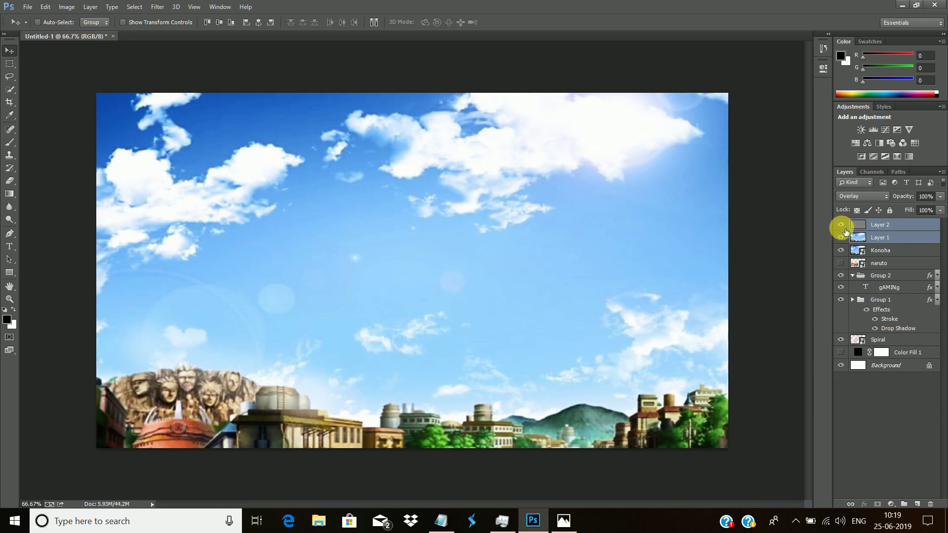
click(878, 386)
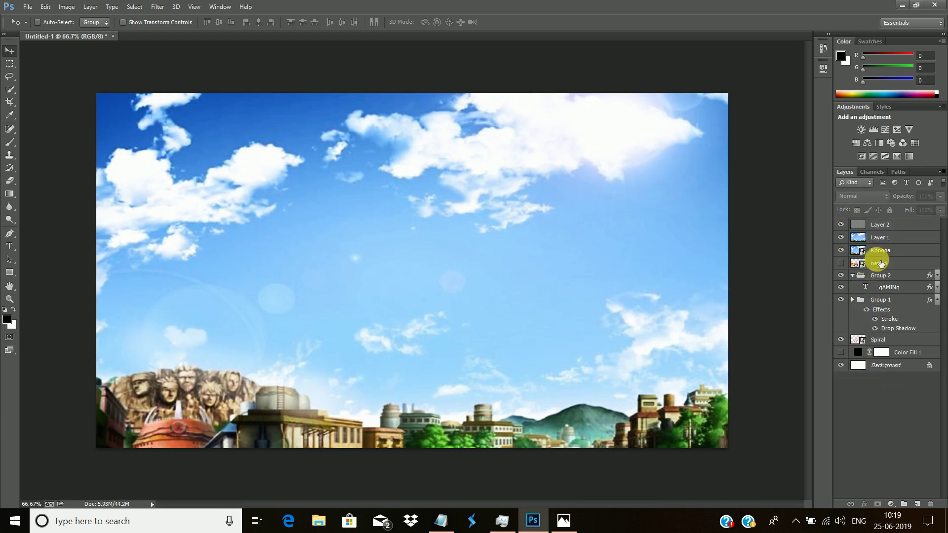
click(882, 242)
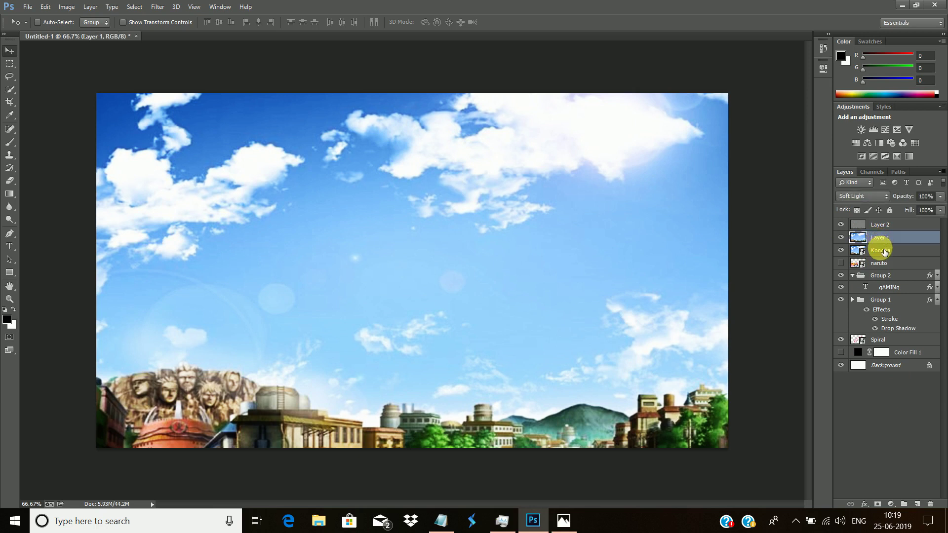
ctrl+click(883, 252)
ctrl+click(877, 229)
drag(887, 236, 912, 352)
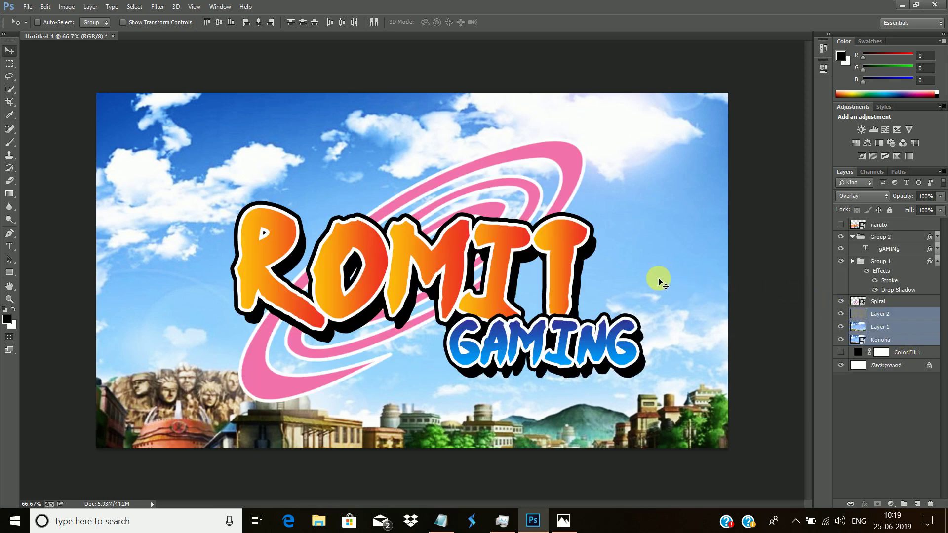
Step: Add a Drop Shadow to the Spiral layer with 25% opacity and a 10 px distance
right_click(901, 300)
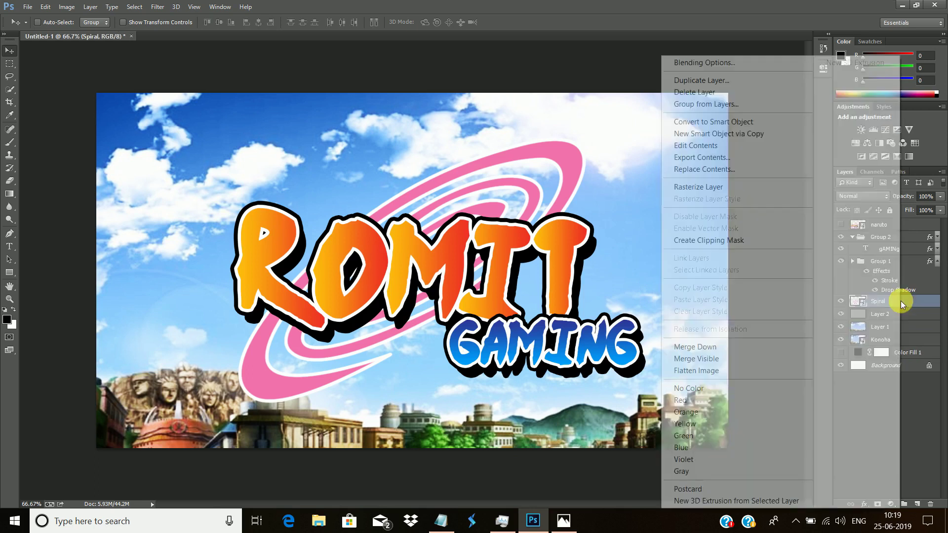
click(690, 61)
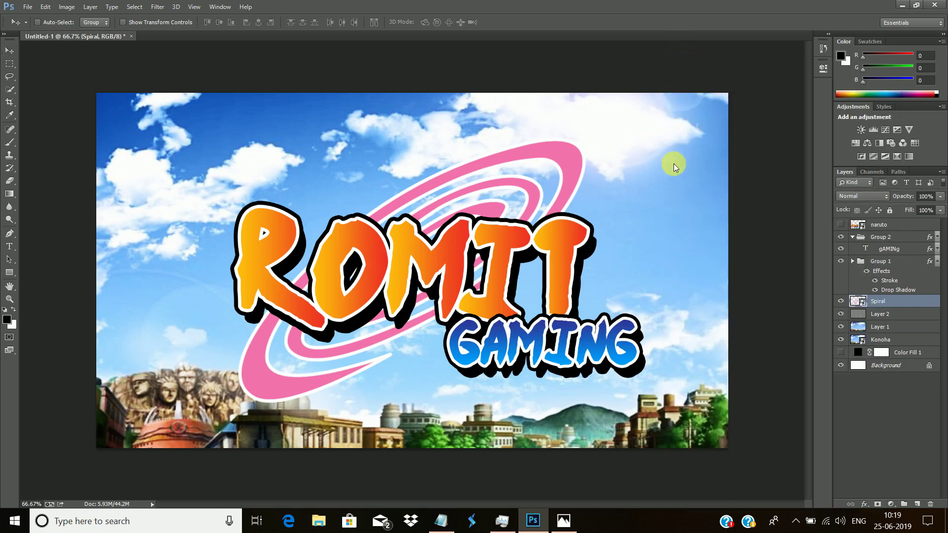
click(585, 257)
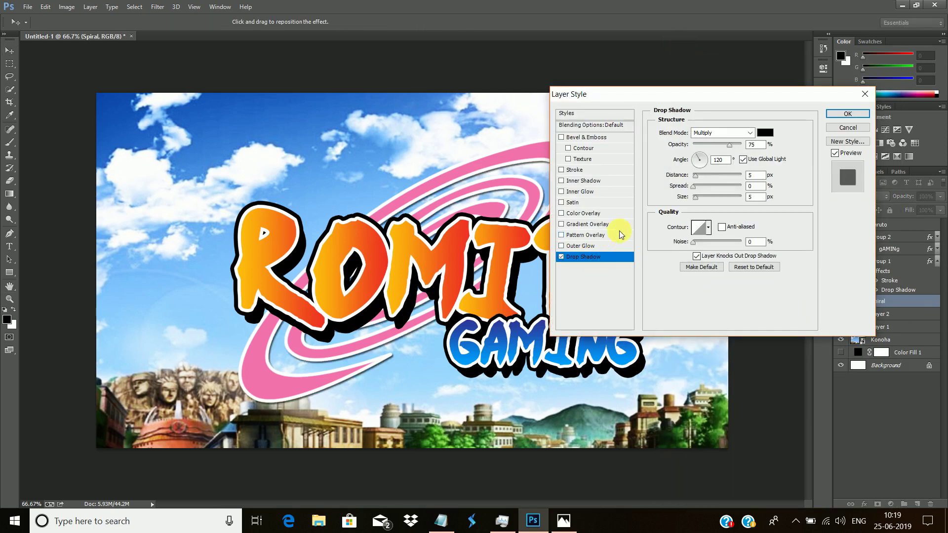
click(730, 145)
drag(725, 146, 716, 144)
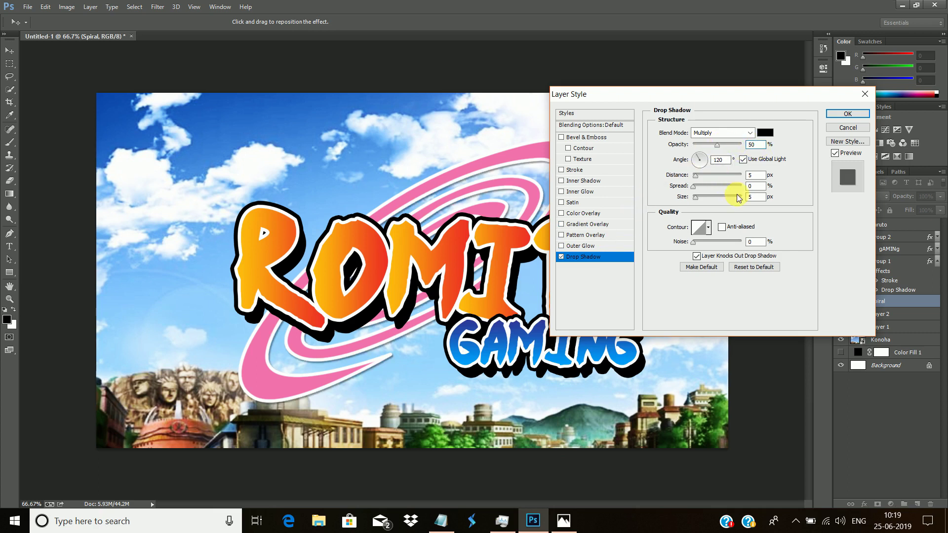
double_click(754, 175)
text(19)
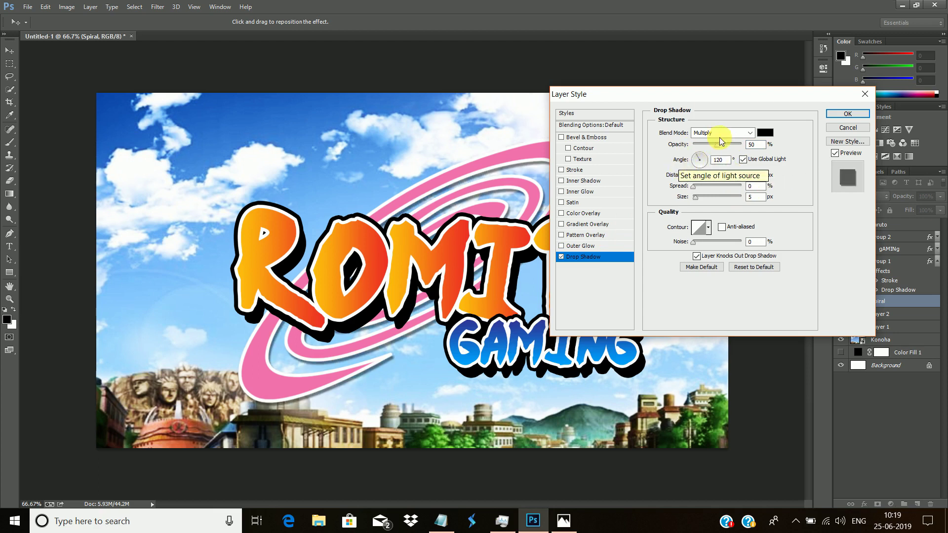
double_click(755, 144)
text(25)
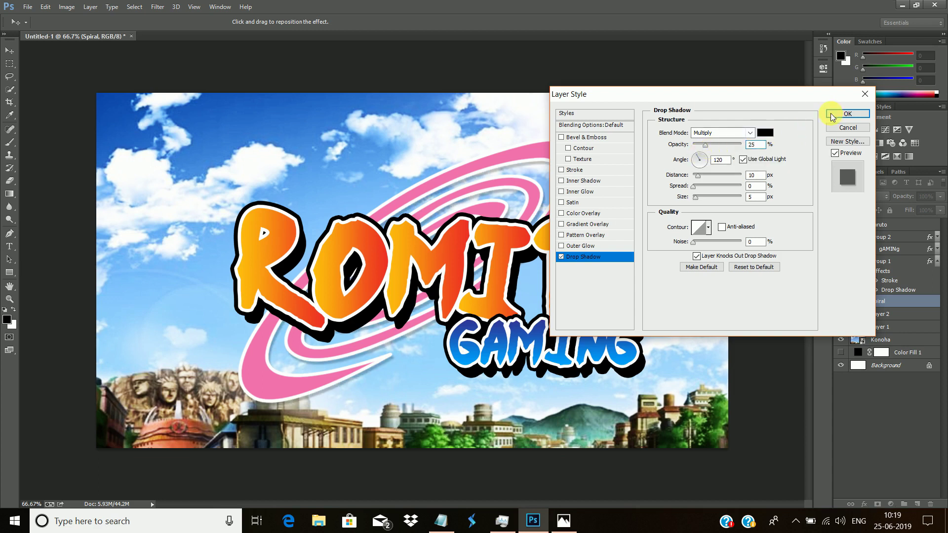
click(847, 113)
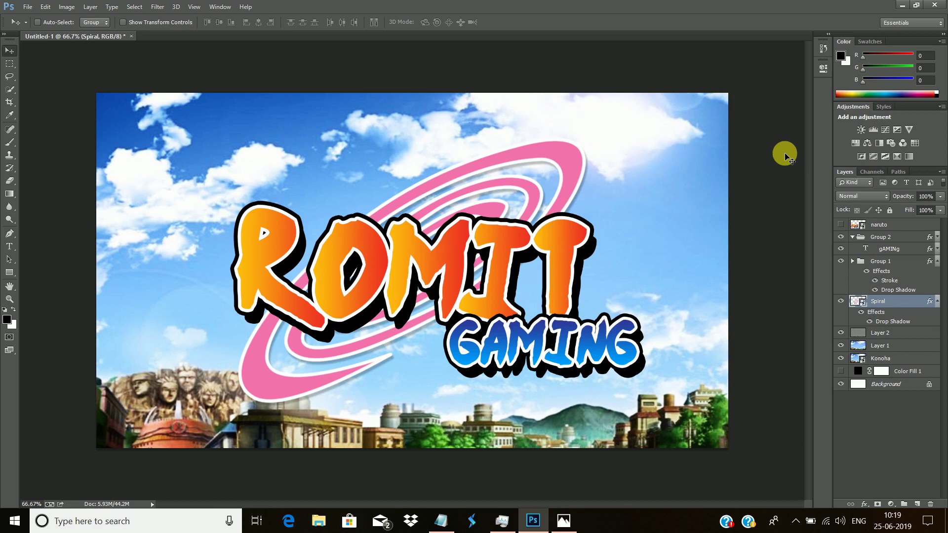
key(ctrl+t)
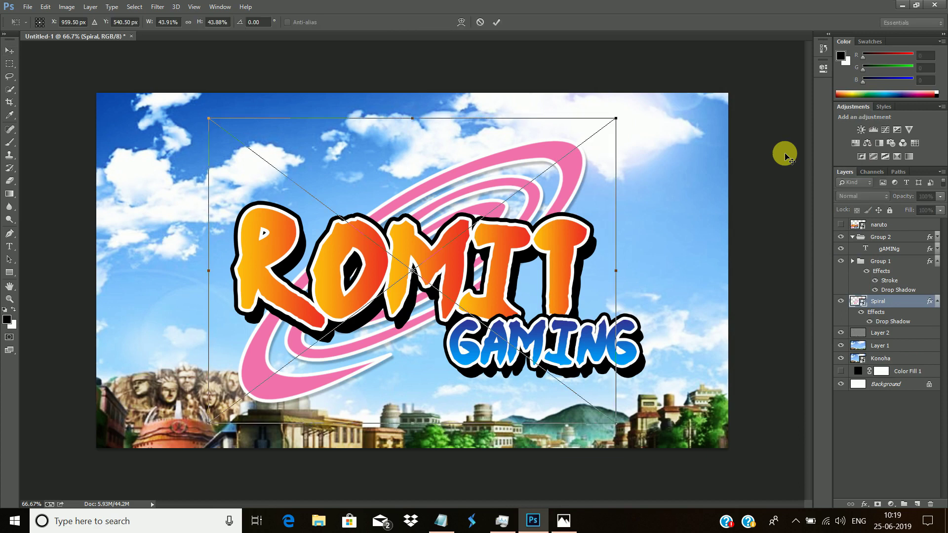
key(Return)
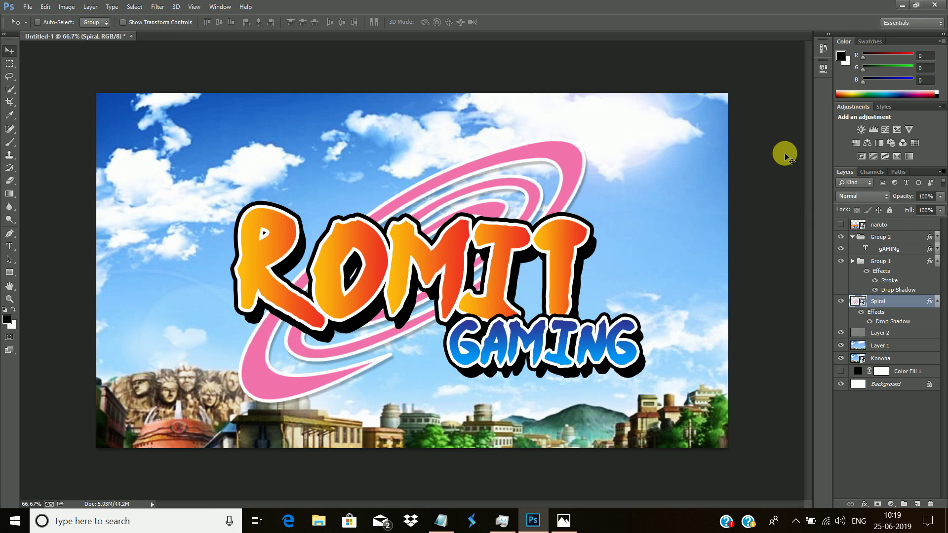
key(ctrl+plus)
key(ctrl+minus)
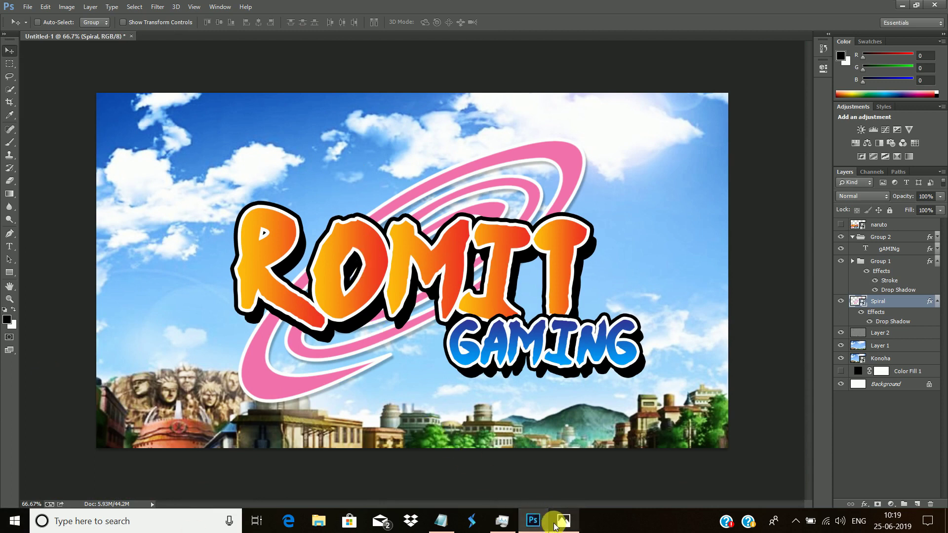
Step: Set the Spiral layer's blend mode back to Normal
mouse_move(555, 526)
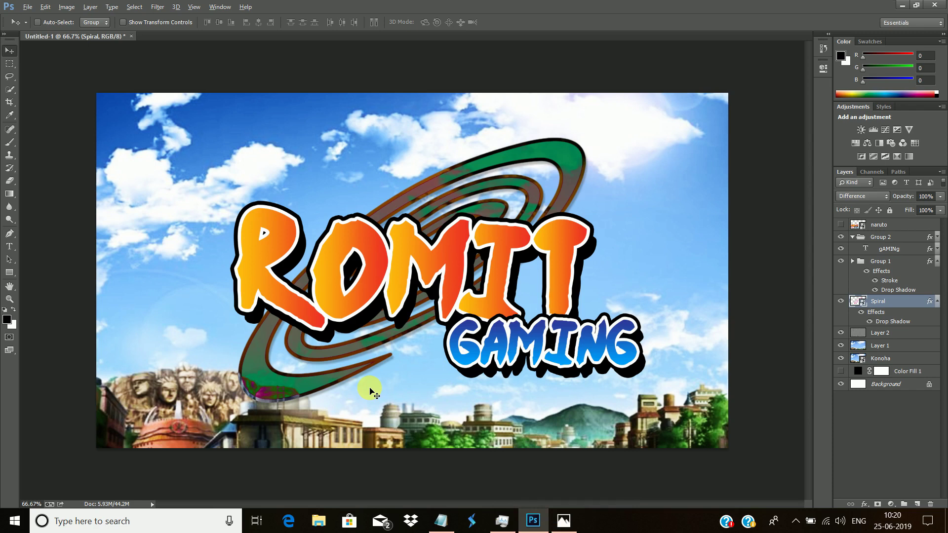
key(shift+alt+n)
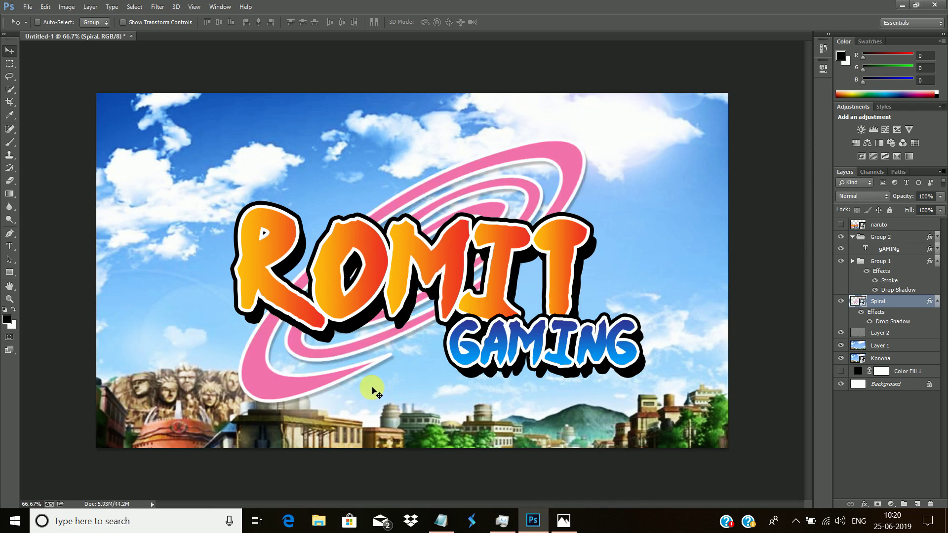
Step: View the naruto.png reference in Photos for comparison with the logo, and minimize Photoshop to show the desktop
click(554, 505)
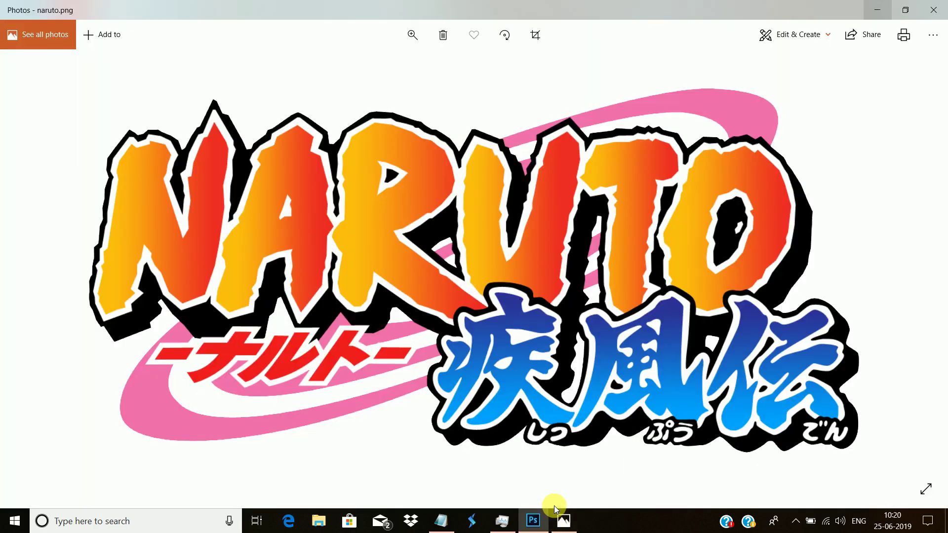
click(553, 506)
click(901, 11)
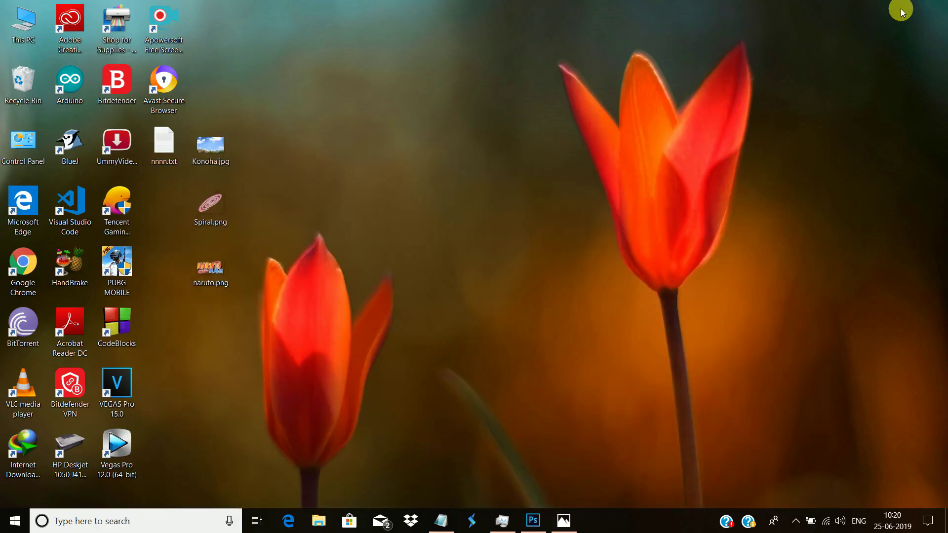